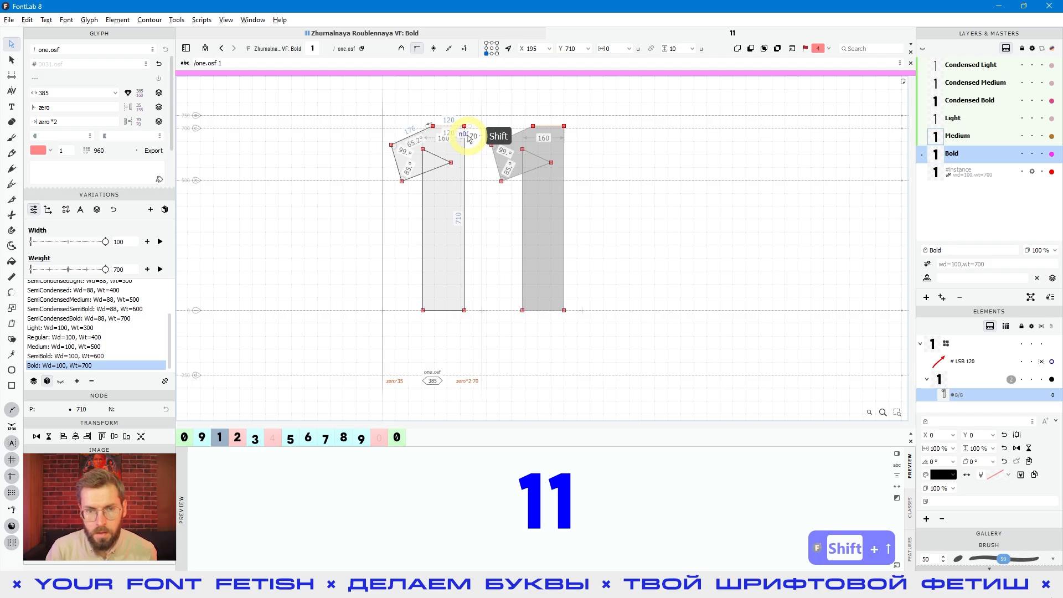
Lower the selected top nodes of the Bold one.osf glyph to a height of 700 units
{"action": "key", "text": "shift+Down"}
Try shifting the entire outline of the one 100 units down and back up, and preview the filled glyphs
{"action": "left_click_drag", "start_coordinate": [358, 99], "coordinate": [473, 336]}
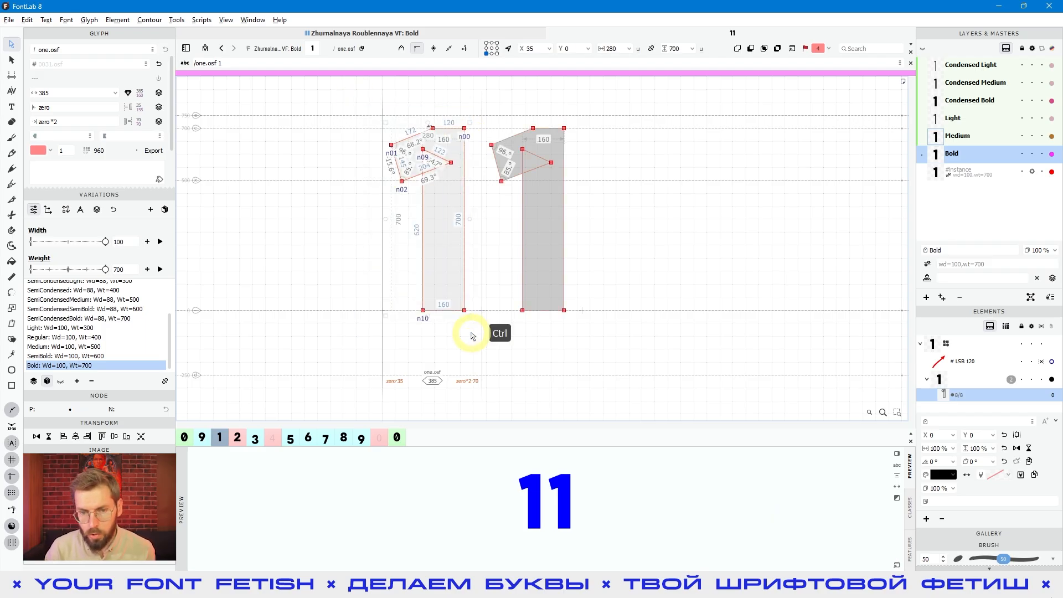
{"action": "key", "text": "ctrl+Down"}
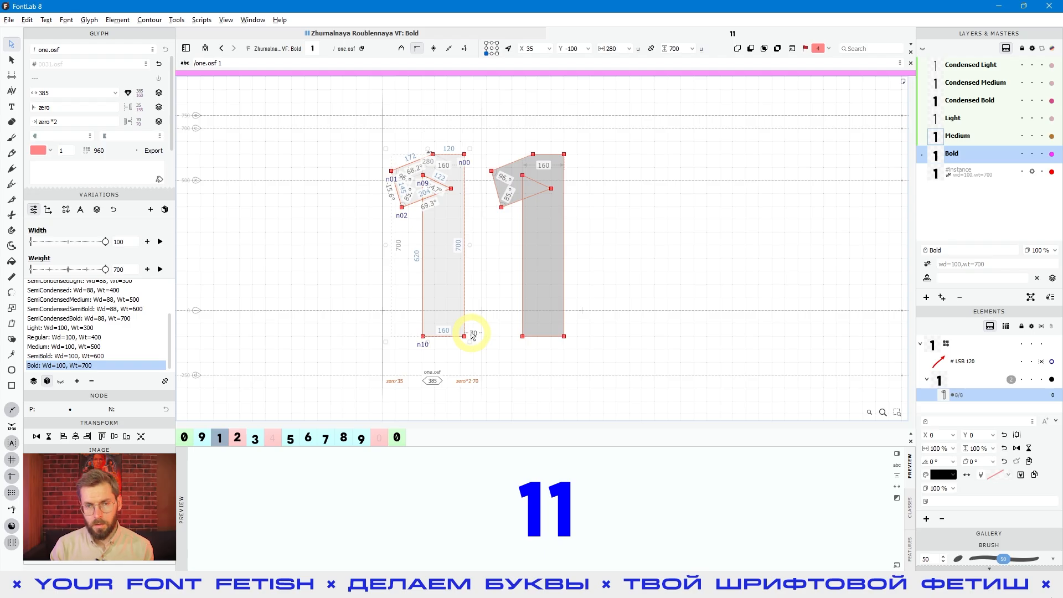
{"action": "key", "text": "ctrl+Up"}
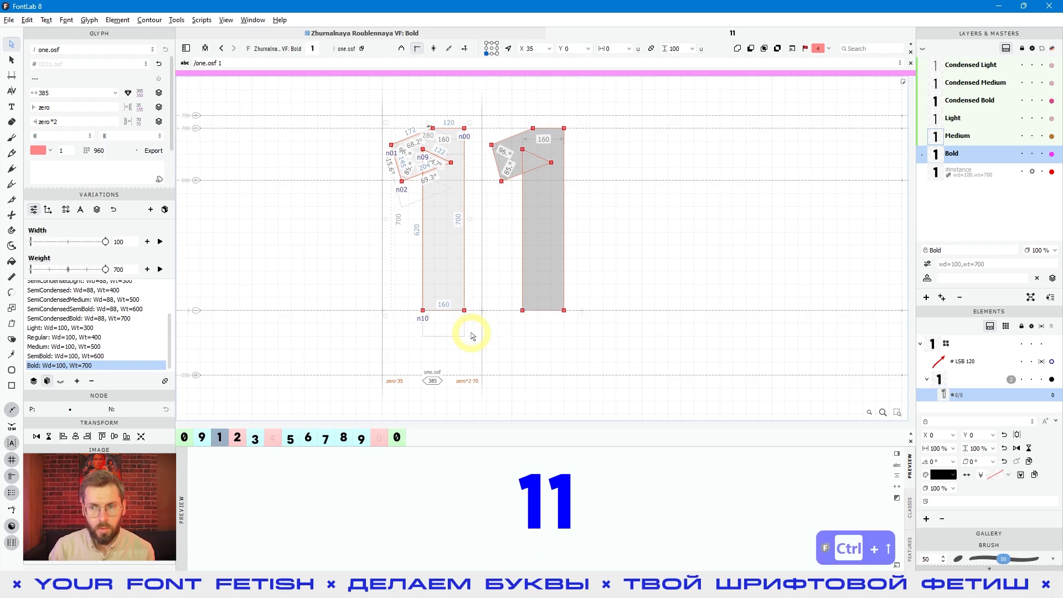
{"action": "key", "text": "space"}
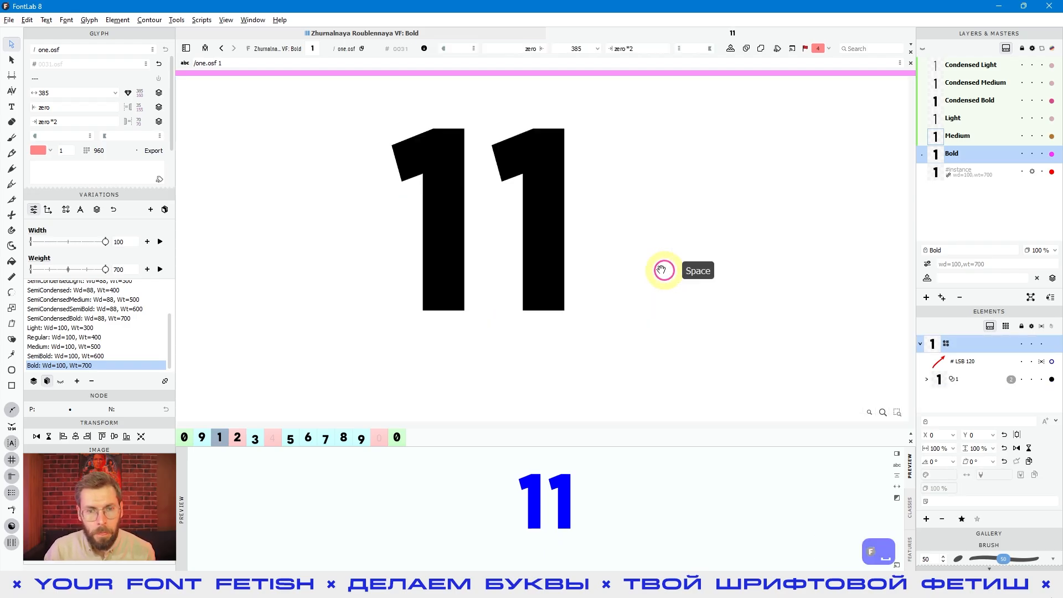
Select the one.osf group as an element in the Bold master, shift it 200 units down and preview it
{"action": "left_click", "coordinate": [451, 251]}
{"action": "left_click", "coordinate": [241, 136]}
{"action": "left_click", "coordinate": [11, 60]}
{"action": "left_click", "coordinate": [431, 133]}
{"action": "left_click", "coordinate": [339, 285]}
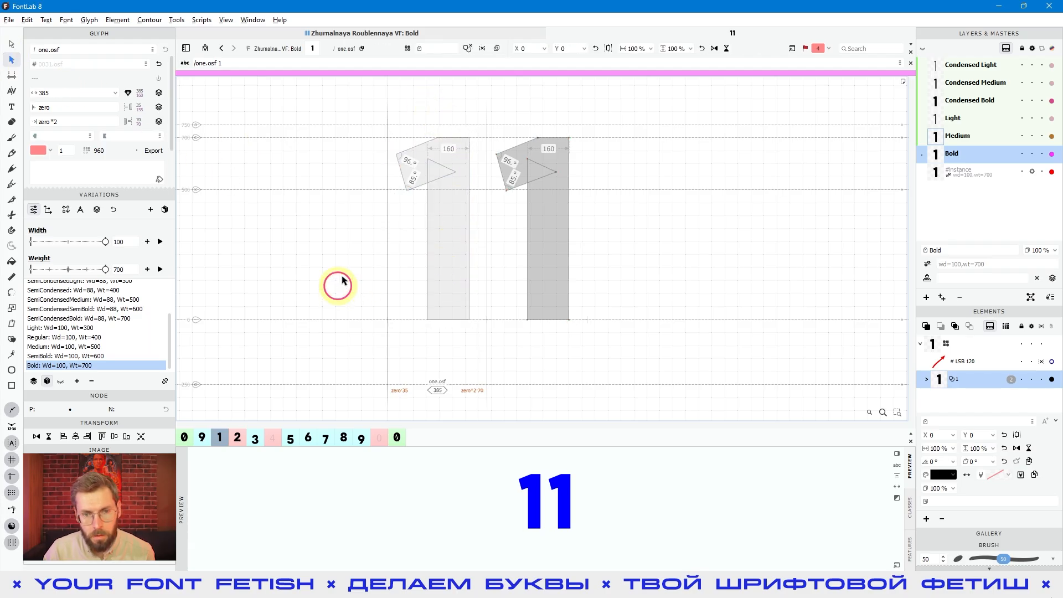
{"action": "left_click", "coordinate": [462, 134]}
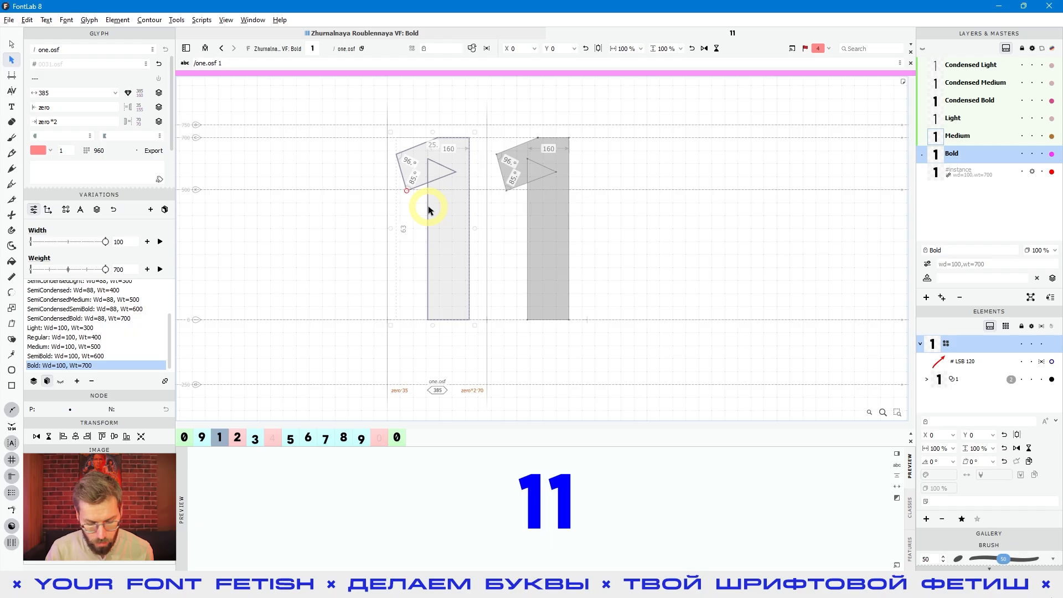
{"action": "key", "text": "ctrl+Down"}
{"action": "key", "text": "ctrl+Down"}
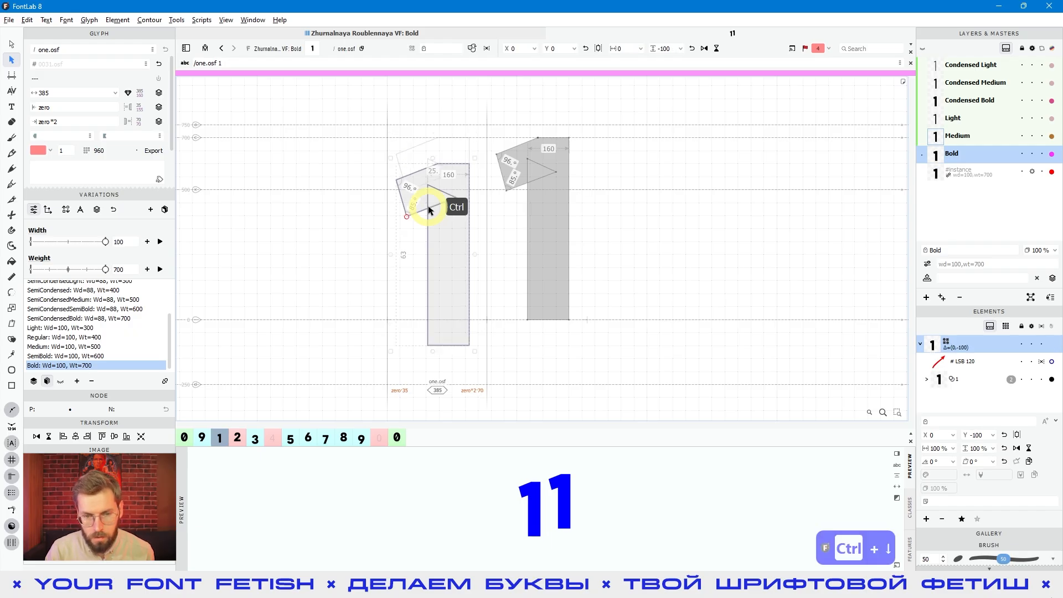
{"action": "key", "text": "space"}
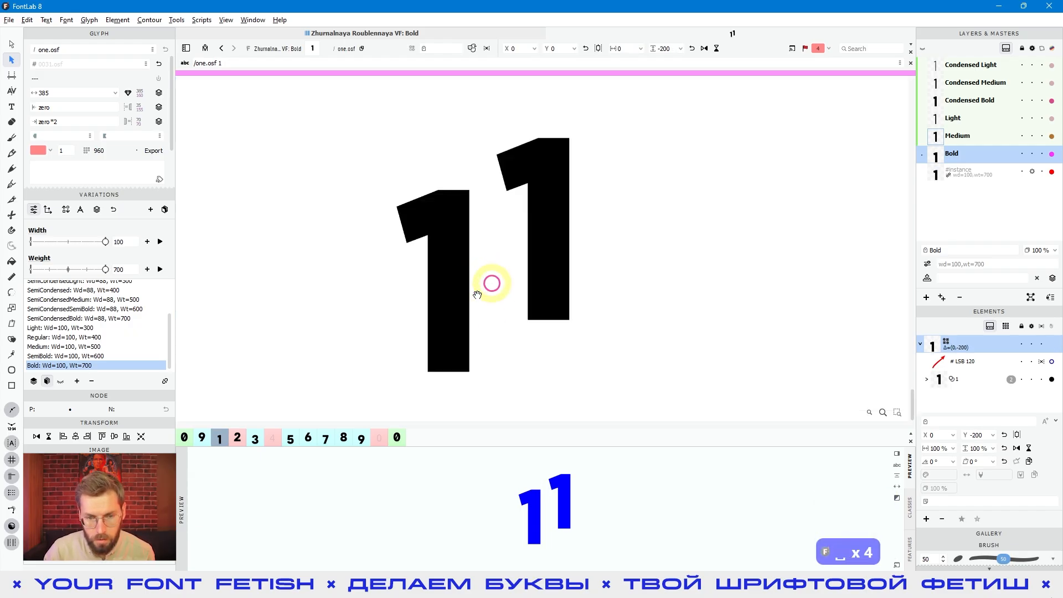
{"action": "key", "text": "space"}
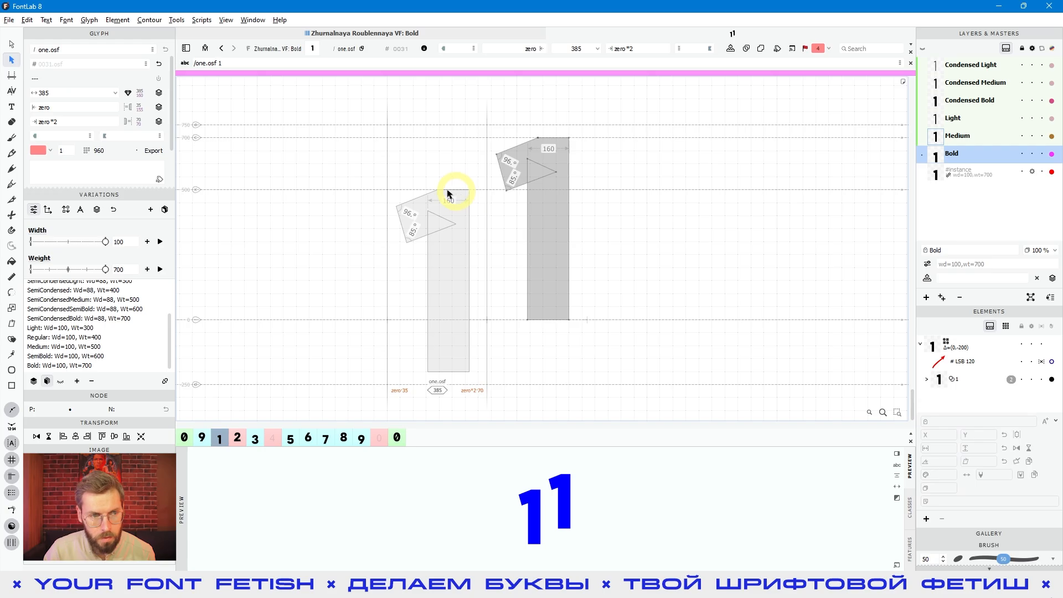
Insert the letter n before the two ones in the text line
{"action": "left_click", "coordinate": [11, 108]}
{"action": "left_click", "coordinate": [393, 264]}
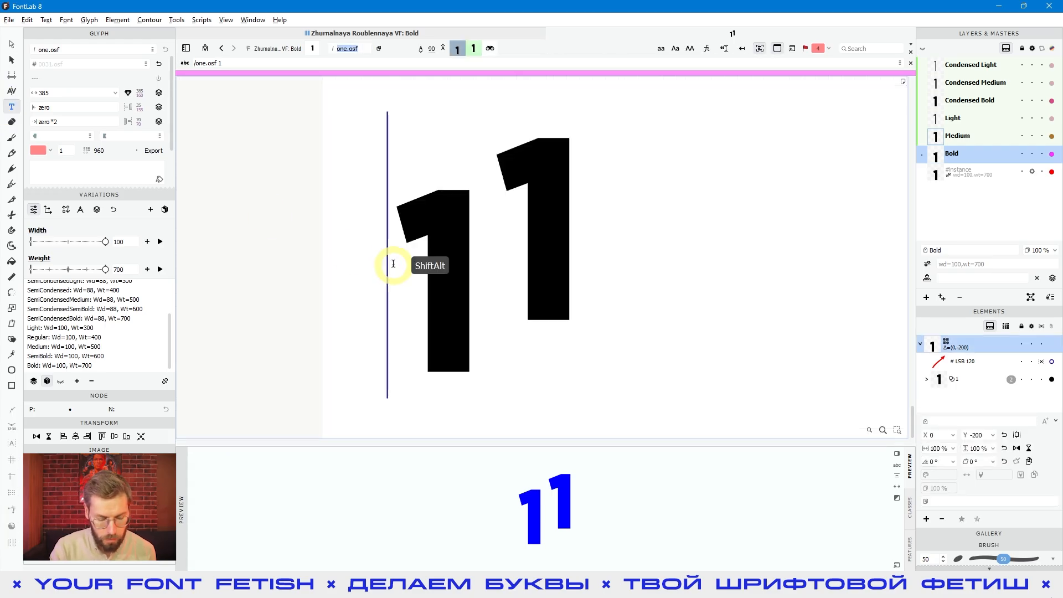
{"action": "type", "text": "T"}
{"action": "key", "text": "BackSpace"}
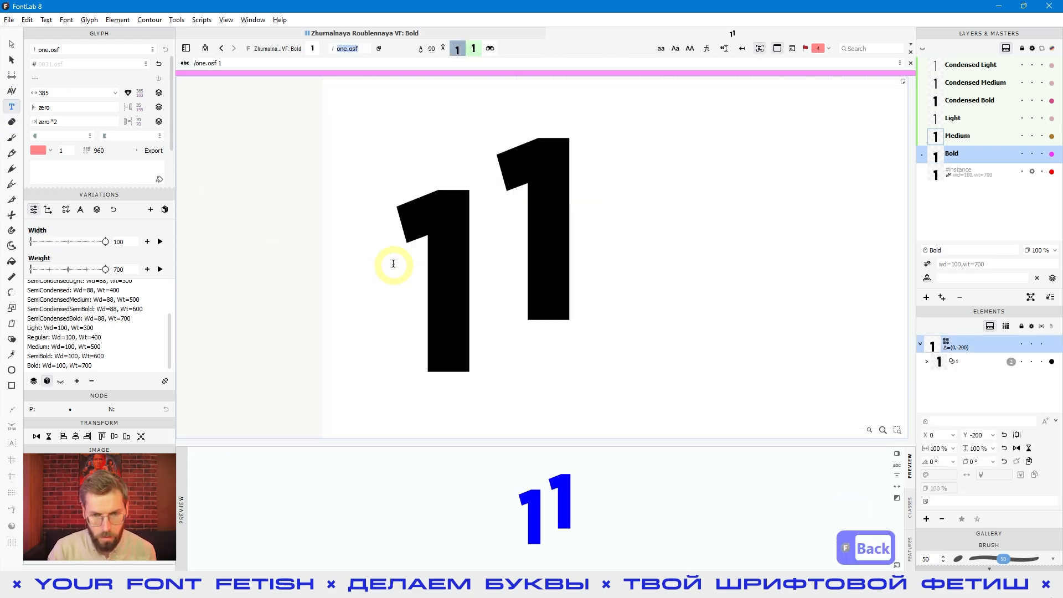
{"action": "type", "text": "n"}
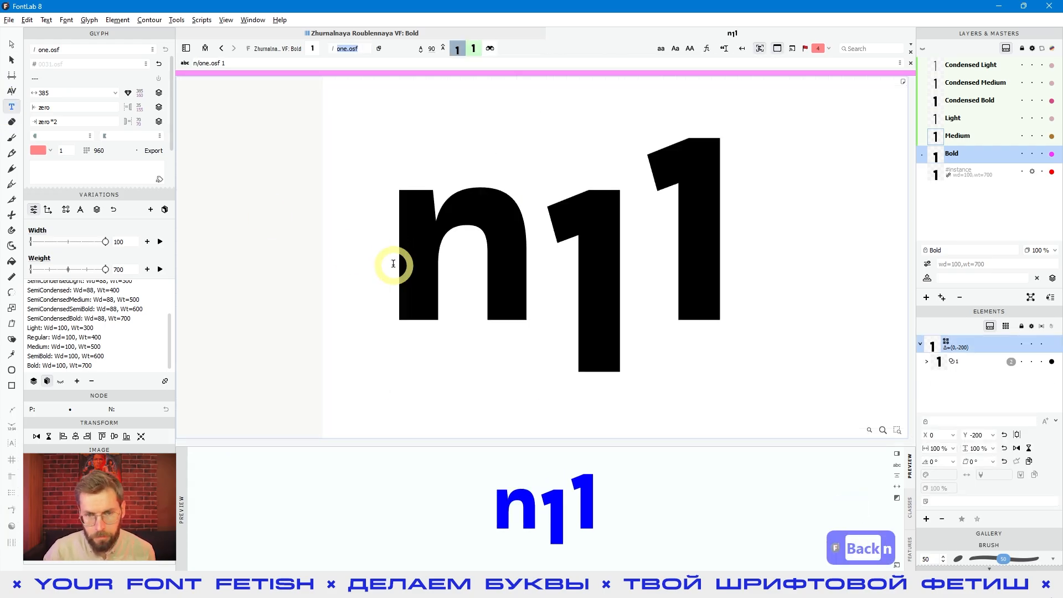
Select the outline of one.osf in the Bold master and add a Delta filter to it
{"action": "left_click", "coordinate": [11, 59]}
{"action": "left_click", "coordinate": [419, 368]}
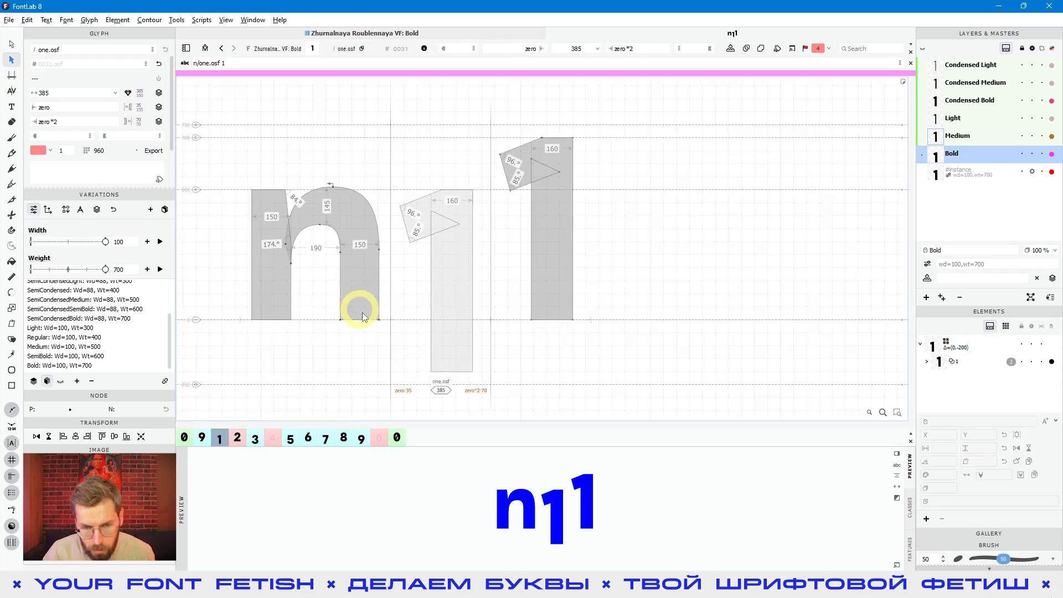
{"action": "key", "text": "v"}
{"action": "left_click", "coordinate": [451, 302]}
{"action": "key", "text": "space"}
{"action": "left_click_drag", "start_coordinate": [462, 308], "coordinate": [468, 274]}
{"action": "left_click", "coordinate": [459, 256]}
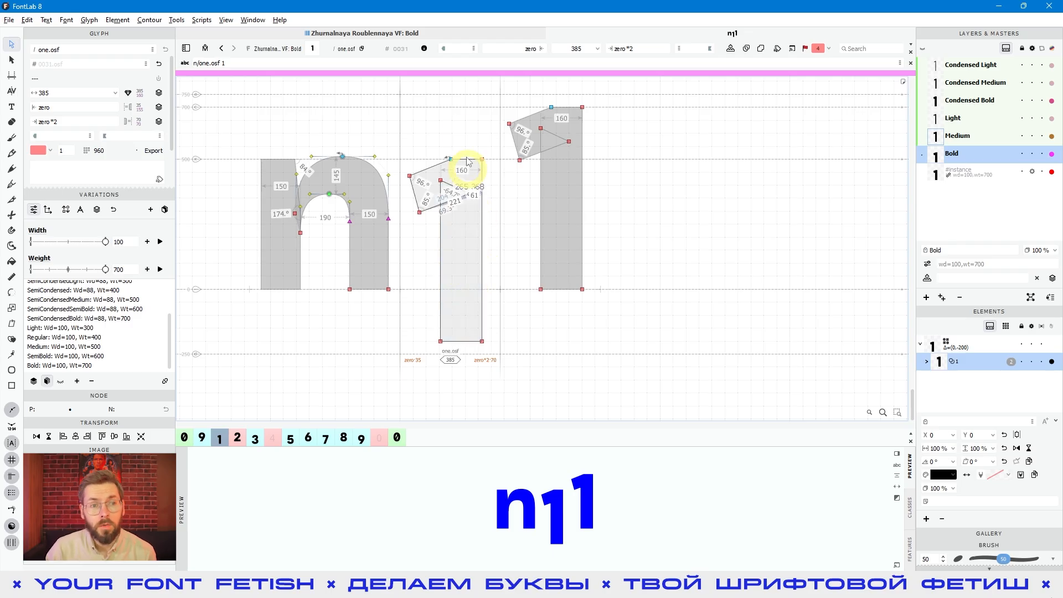
{"action": "left_click", "coordinate": [118, 20]}
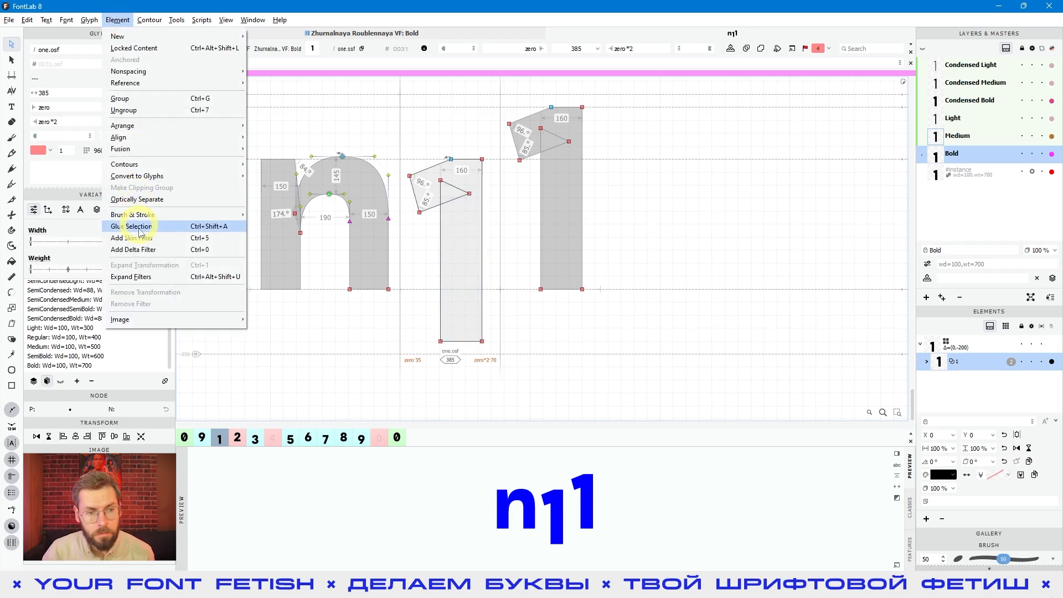
{"action": "left_click", "coordinate": [394, 308]}
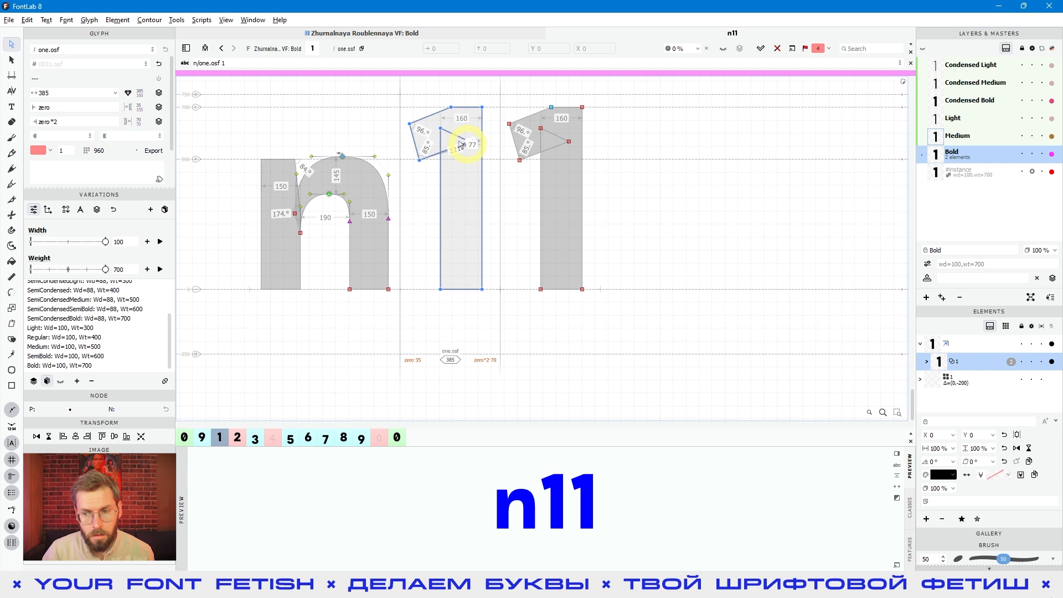
Leave the Bold delta editing and select the whole filtered one as an element
{"action": "left_click", "coordinate": [439, 331]}
{"action": "key", "text": "v"}
{"action": "left_click", "coordinate": [483, 336]}
{"action": "left_click", "coordinate": [470, 263]}
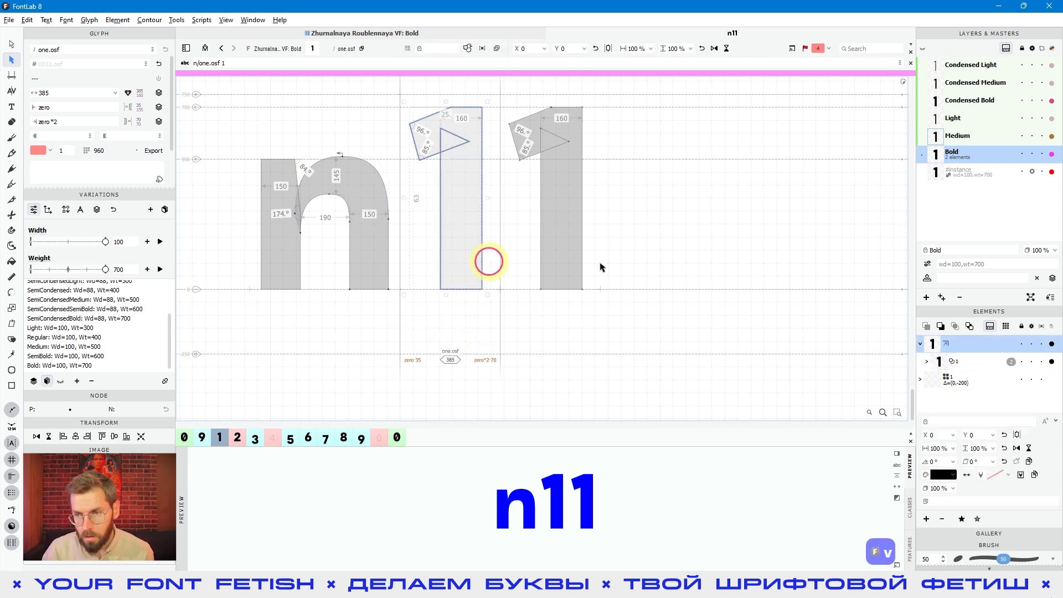
Ungroup the elements of one.osf in the Medium and Light masters
{"action": "left_click", "coordinate": [967, 143]}
{"action": "left_click", "coordinate": [670, 323]}
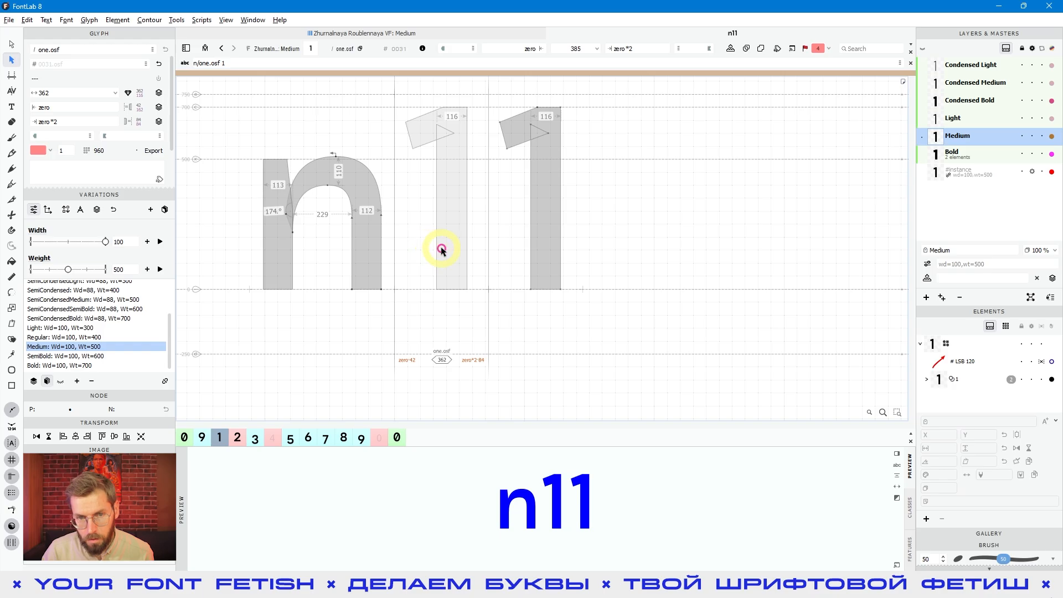
{"action": "left_click", "coordinate": [442, 249]}
{"action": "right_click", "coordinate": [458, 214]}
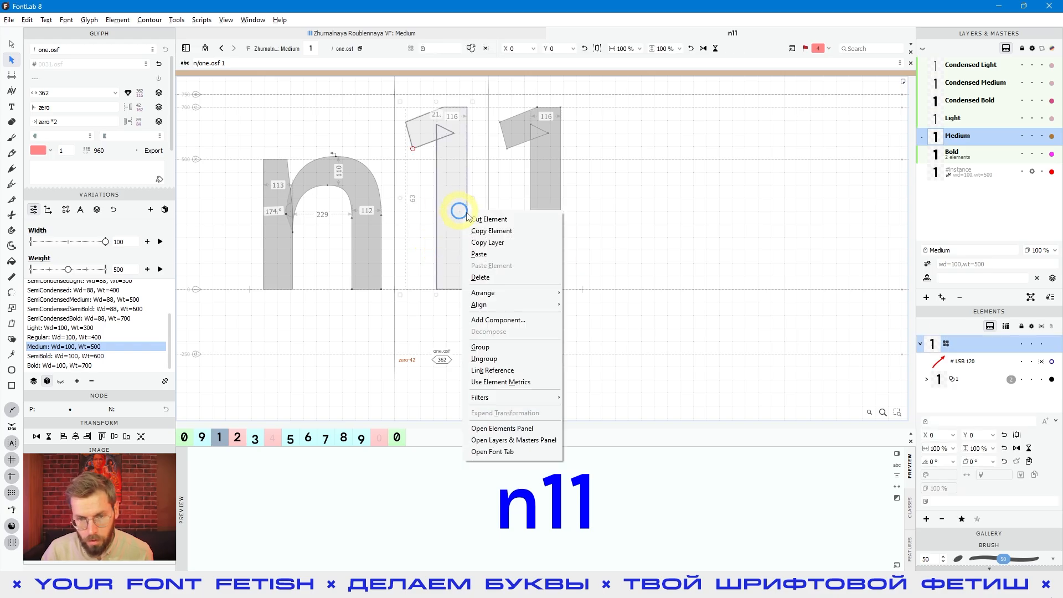
{"action": "left_click", "coordinate": [501, 349]}
{"action": "left_click", "coordinate": [961, 122]}
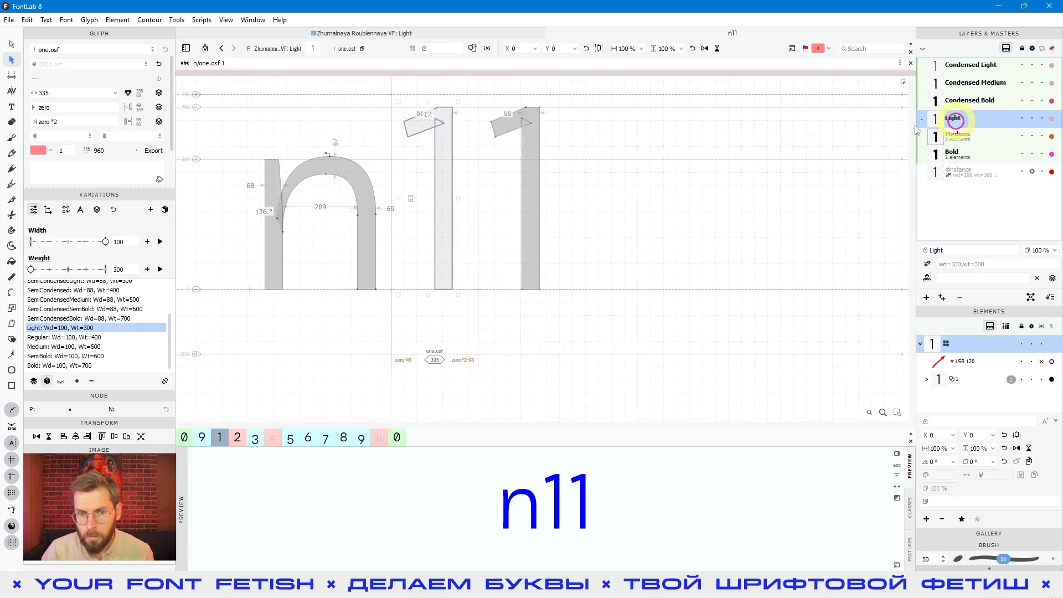
{"action": "right_click", "coordinate": [449, 209]}
{"action": "left_click", "coordinate": [479, 355]}
Try to ungroup the elements of one.osf in the Condensed Bold master
{"action": "left_click", "coordinate": [963, 101]}
{"action": "right_click", "coordinate": [421, 210]}
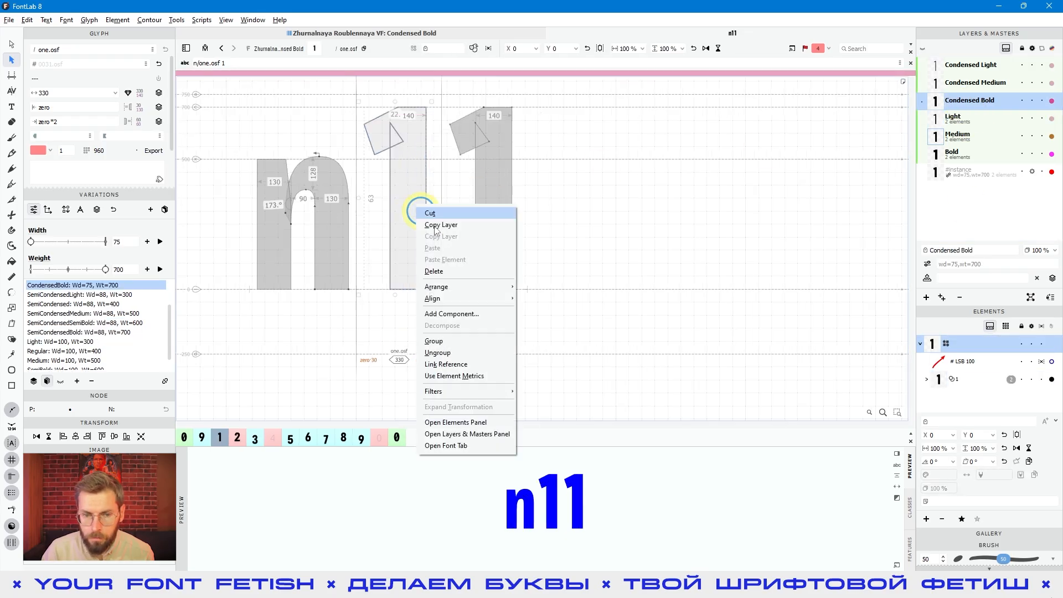
{"action": "left_click", "coordinate": [438, 353]}
Delete the leftover empty group with the -200 vertical shift from the Bold master's elements
{"action": "left_click", "coordinate": [958, 154]}
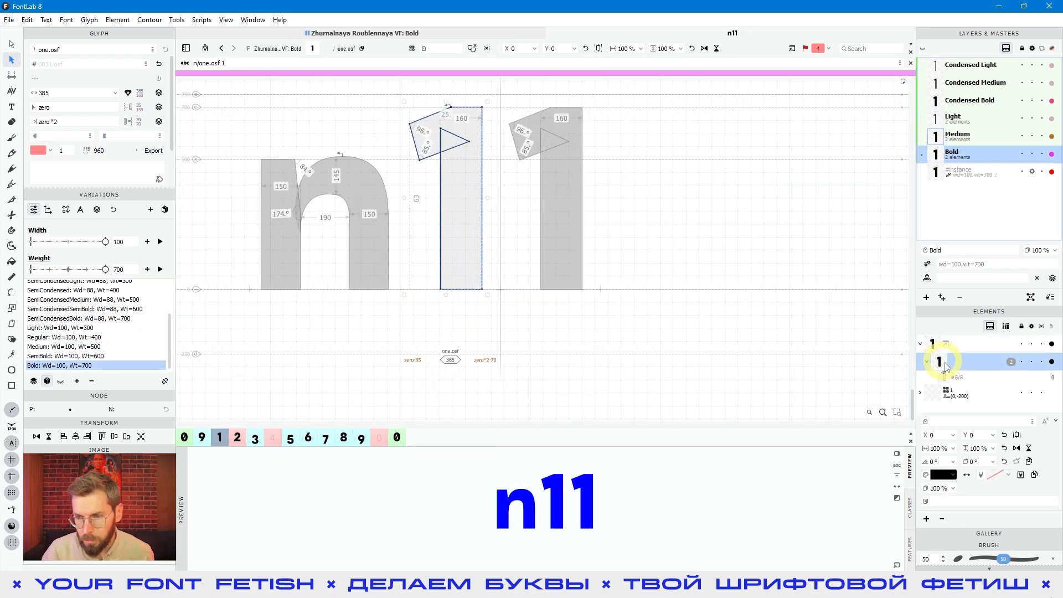
{"action": "left_click", "coordinate": [938, 398]}
{"action": "key", "text": "Delete"}
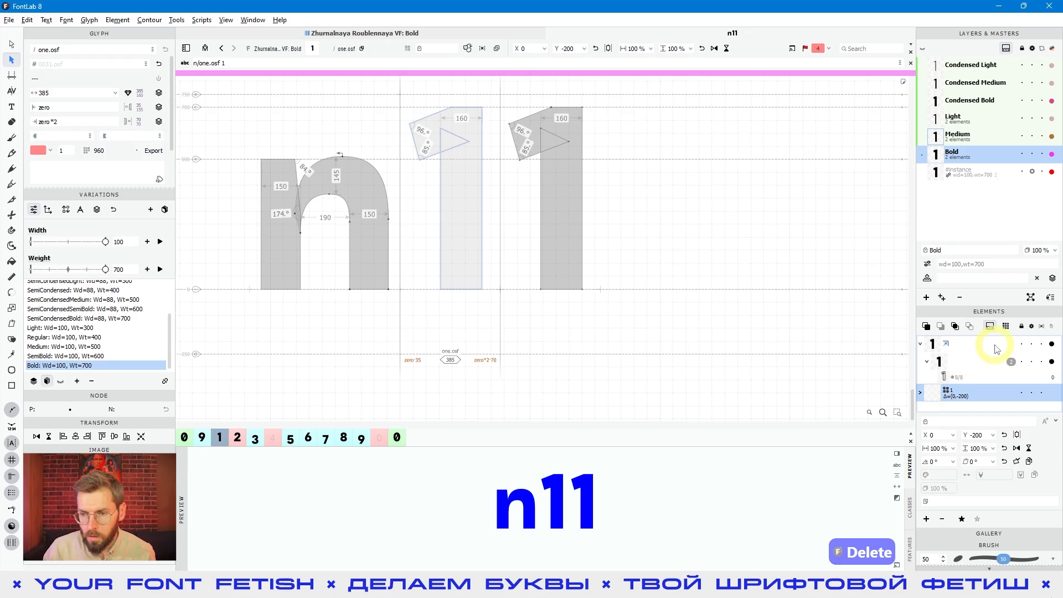
In the Medium master, move the LSB 120 note under the default one glyph slightly upward
{"action": "left_click", "coordinate": [961, 135]}
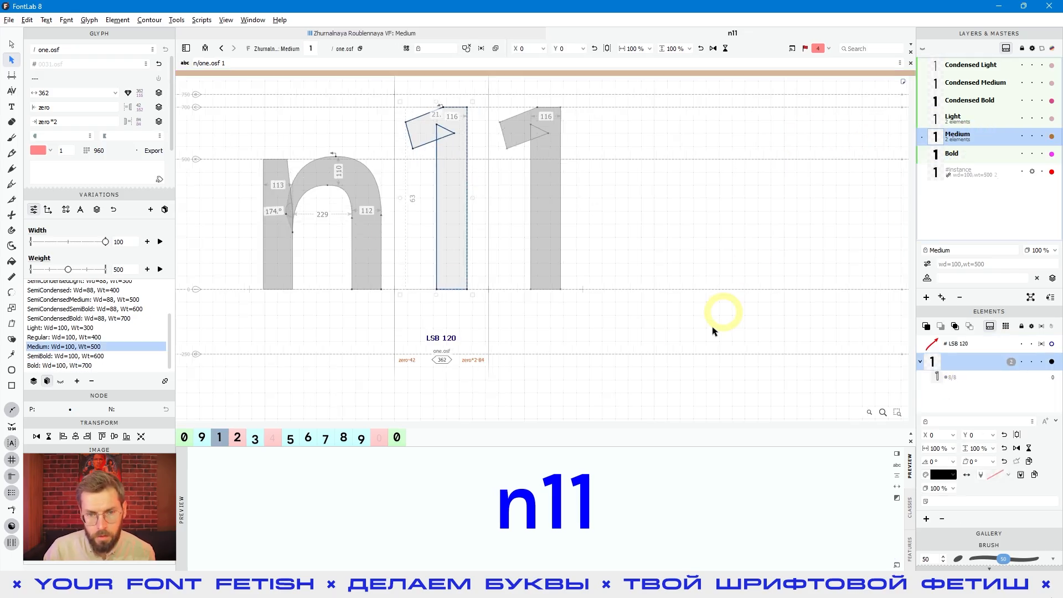
{"action": "left_click", "coordinate": [500, 331]}
{"action": "left_click", "coordinate": [533, 328]}
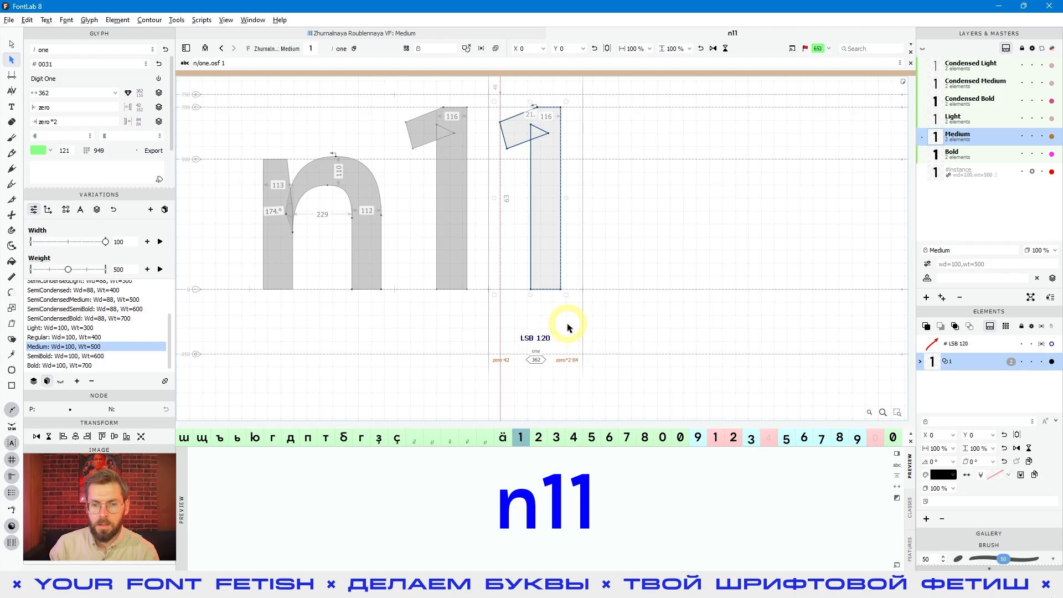
{"action": "left_click_drag", "start_coordinate": [540, 338], "coordinate": [545, 327]}
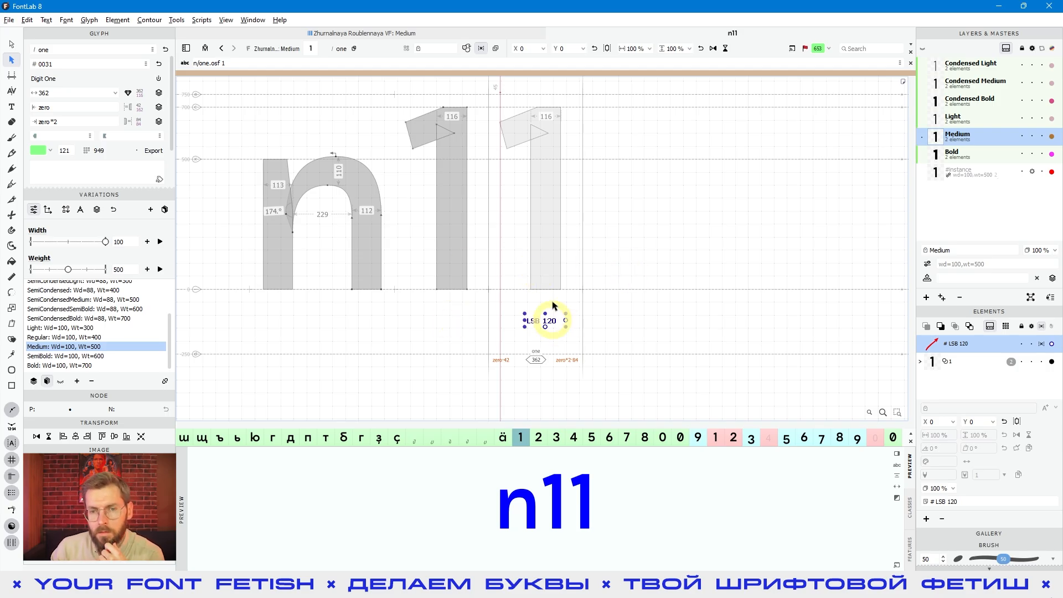
{"action": "left_click", "coordinate": [556, 213]}
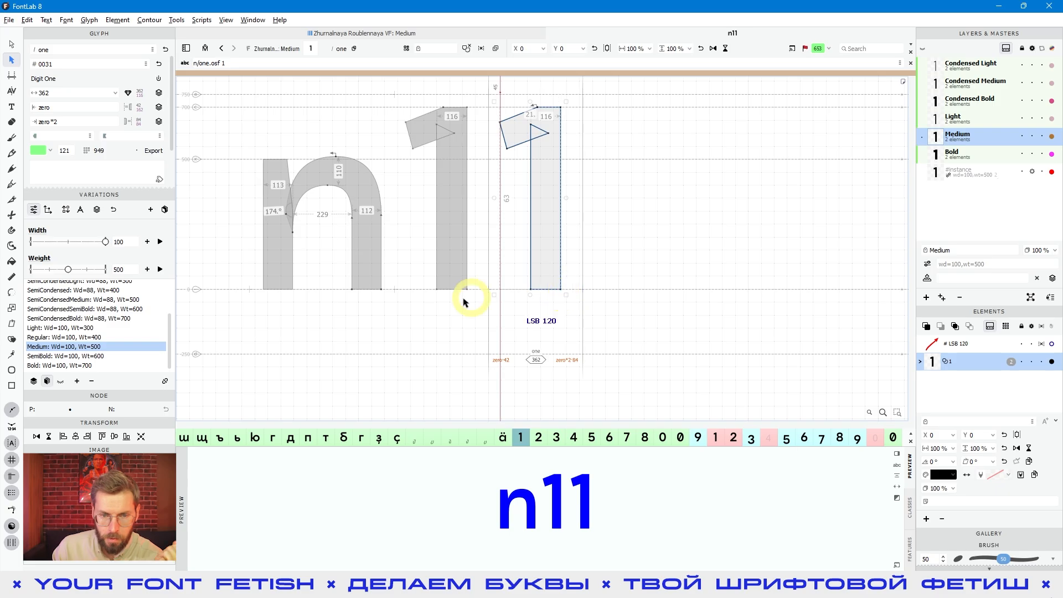
Delete the LSB 120 note from one.osf in the Medium master
{"action": "left_click", "coordinate": [452, 312]}
{"action": "left_click", "coordinate": [442, 340]}
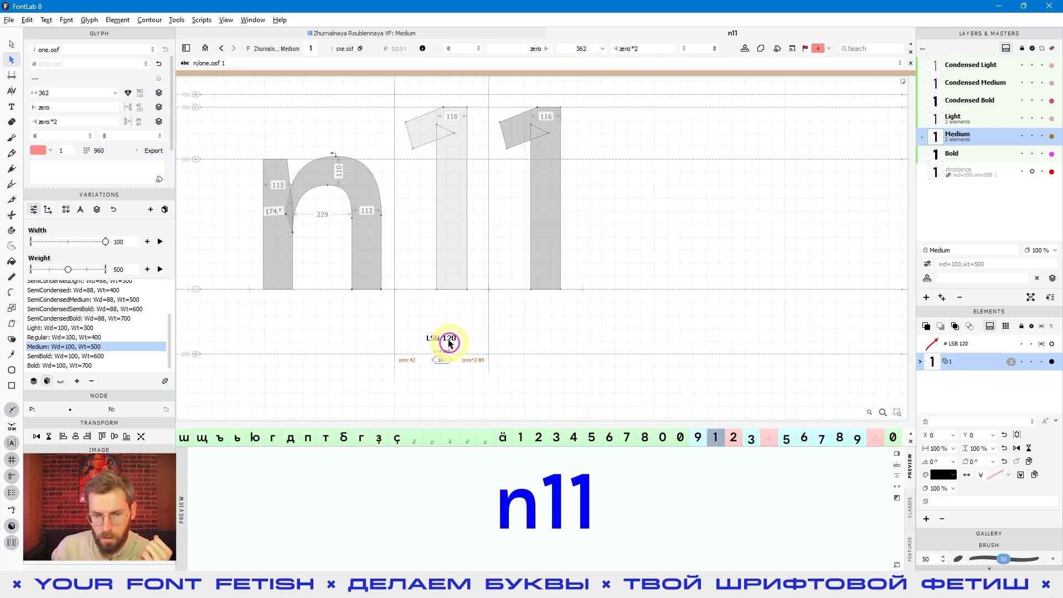
{"action": "key", "text": "Delete"}
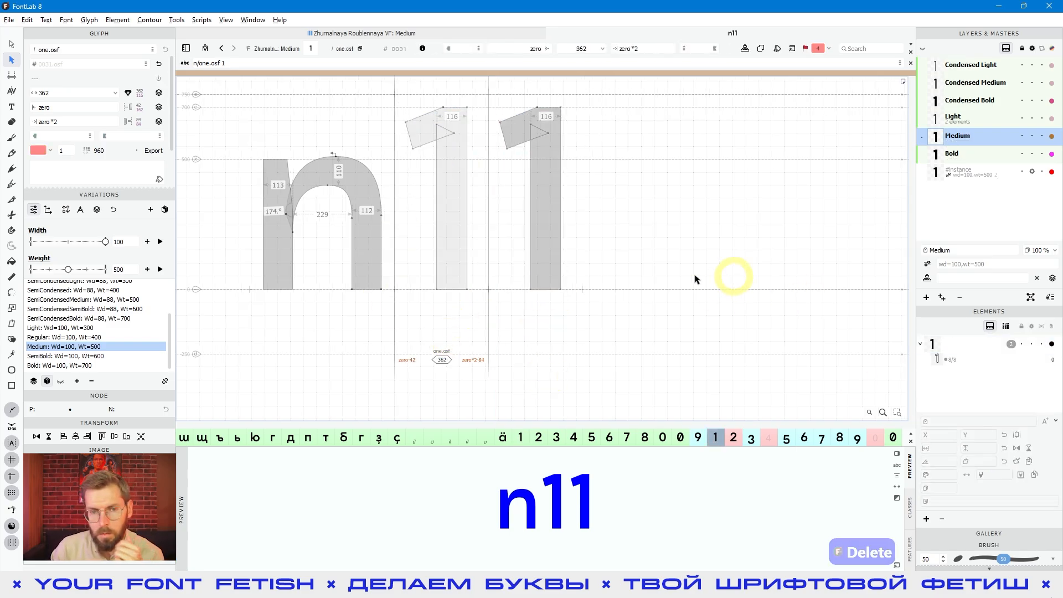
Select the outline of one.osf in the Medium master and add a Delta filter to it
{"action": "left_click", "coordinate": [453, 244]}
{"action": "key", "text": "a"}
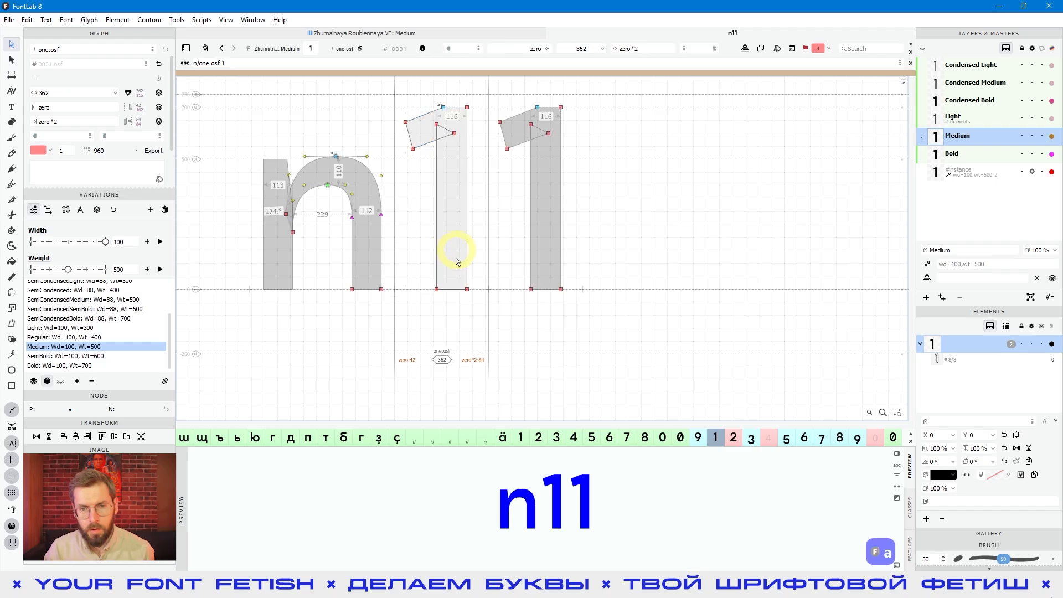
{"action": "left_click", "coordinate": [467, 249]}
{"action": "left_click", "coordinate": [117, 20]}
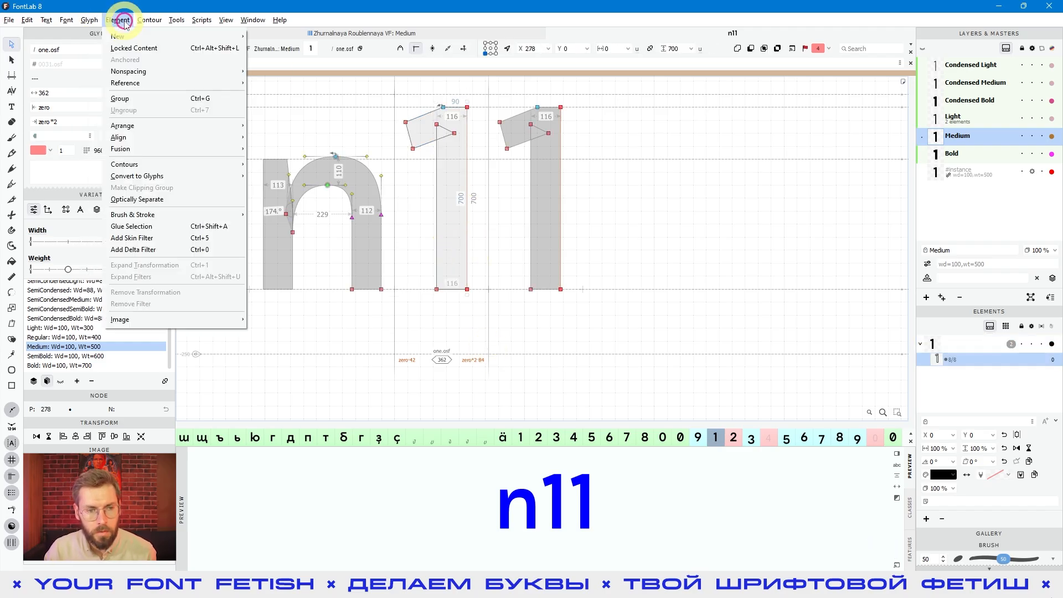
{"action": "mouse_move", "coordinate": [142, 218]}
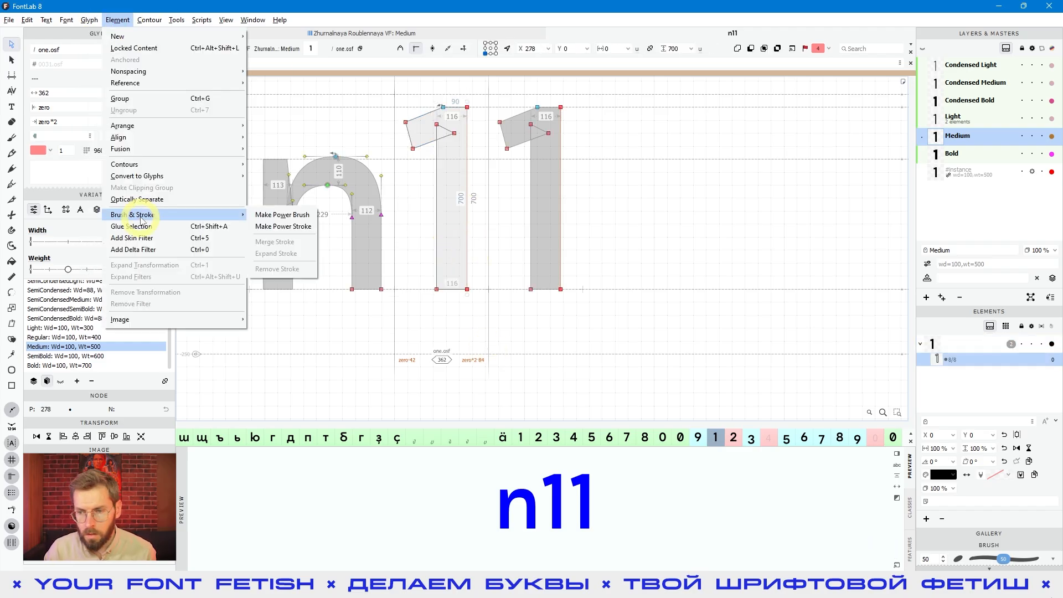
{"action": "left_click", "coordinate": [133, 250]}
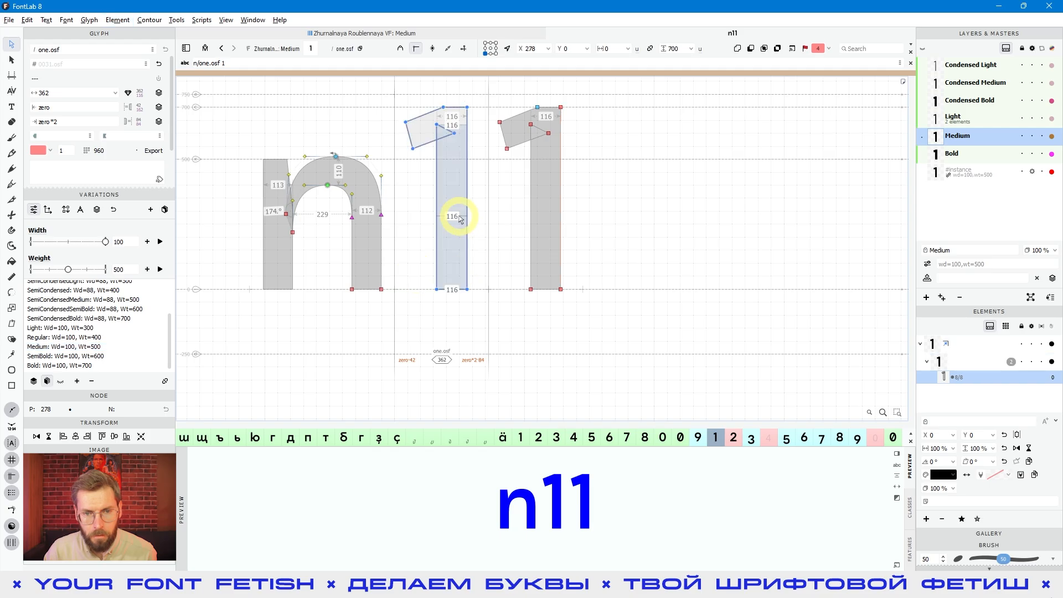
Leave the Medium delta editing and select the whole filtered one as an element
{"action": "left_click", "coordinate": [529, 278]}
{"action": "double_click", "coordinate": [496, 270]}
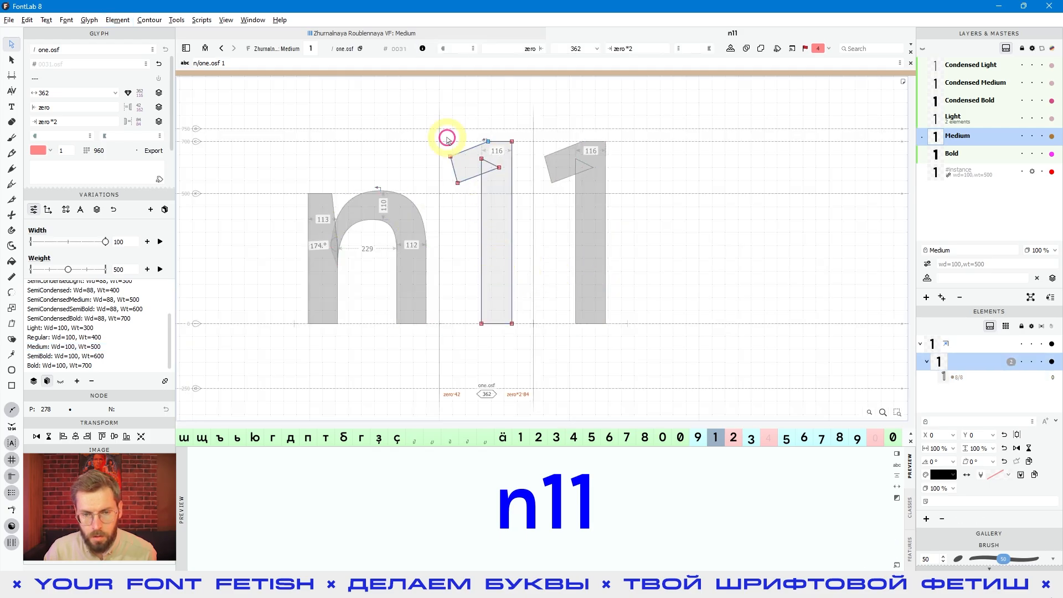
{"action": "double_click", "coordinate": [475, 135]}
{"action": "key", "text": "v"}
{"action": "left_click", "coordinate": [481, 205]}
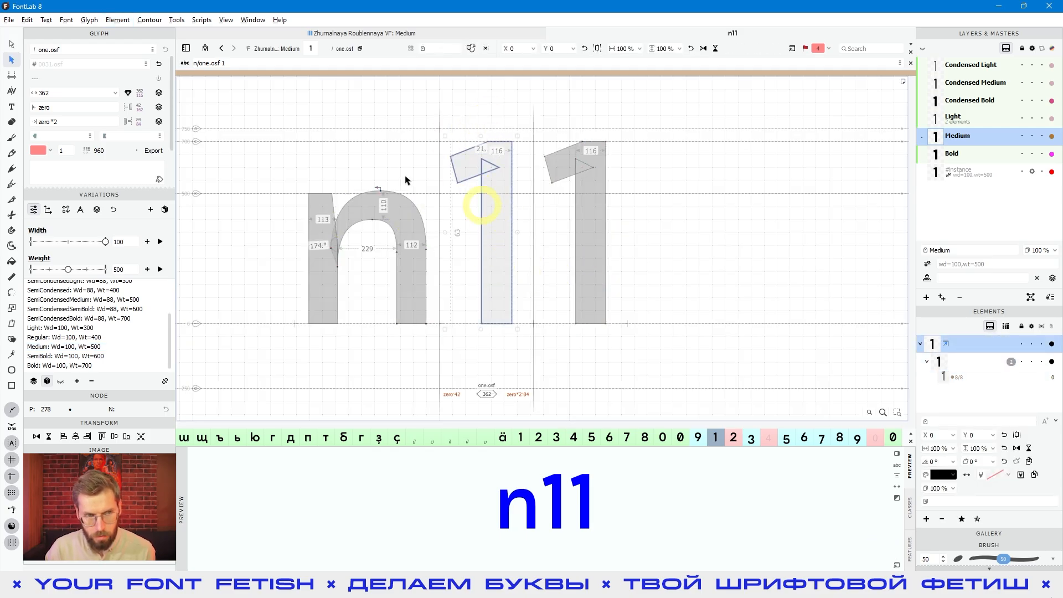
Lower the whole filtered one.osf in the Medium master by 200 units
{"action": "key", "text": "ctrl+Down"}
{"action": "key", "text": "ctrl+Down"}
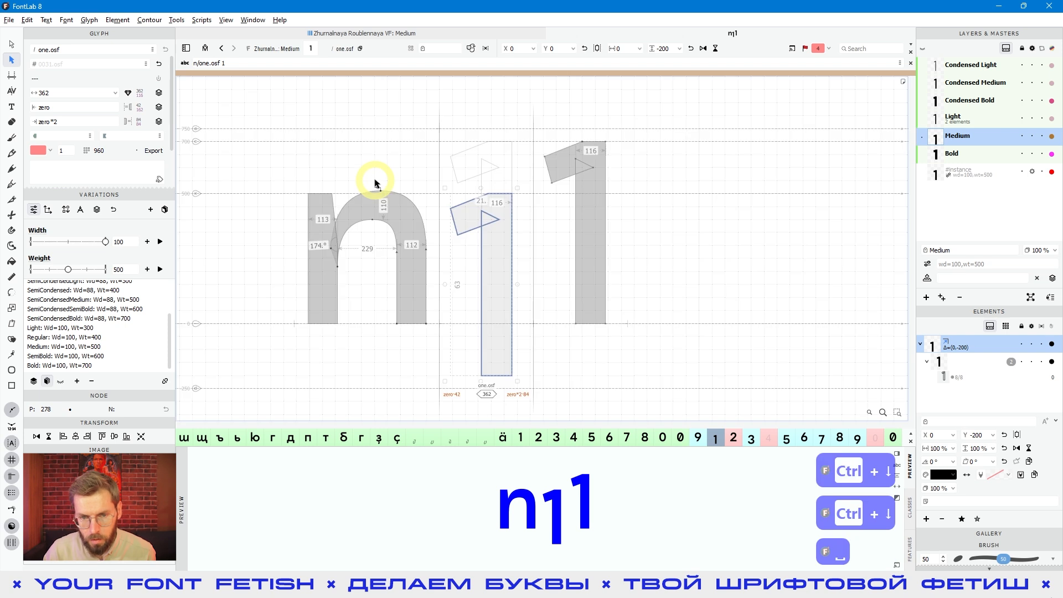
{"action": "scroll", "coordinate": [498, 191], "scroll_direction": "up", "scroll_amount": 2}
{"action": "scroll", "coordinate": [498, 188], "scroll_direction": "up", "scroll_amount": 2}
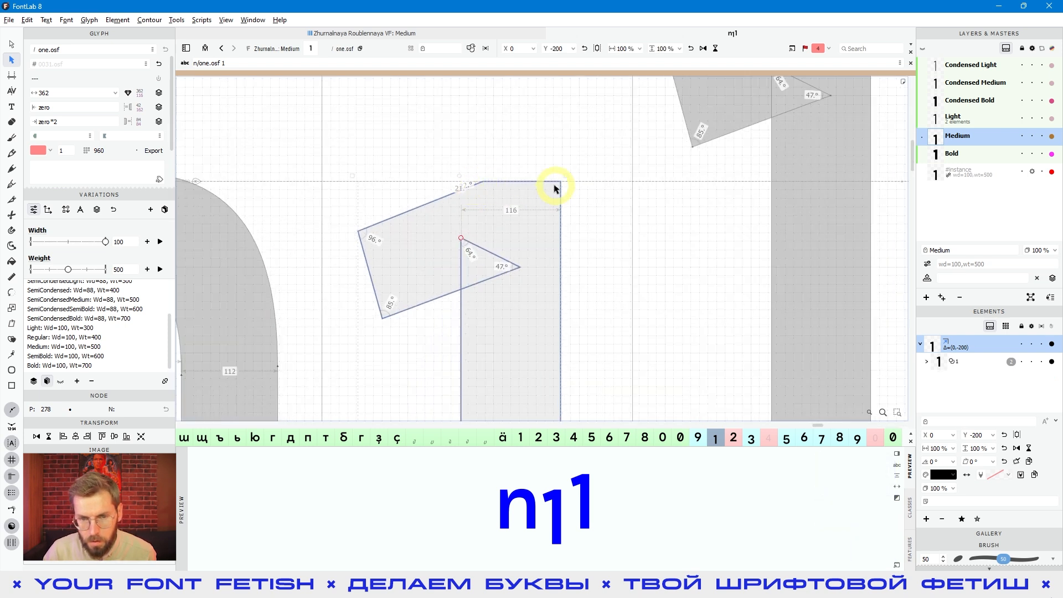
Try to raise the stem's bottom nodes by 200 units within the Medium one.osf's Delta filter
{"action": "scroll", "coordinate": [555, 188], "scroll_direction": "down", "scroll_amount": 6}
{"action": "key", "text": "space"}
{"action": "left_click_drag", "start_coordinate": [647, 262], "coordinate": [620, 264]}
{"action": "scroll", "coordinate": [526, 250], "scroll_direction": "up", "scroll_amount": 4}
{"action": "key", "text": "a"}
{"action": "left_click", "coordinate": [501, 247]}
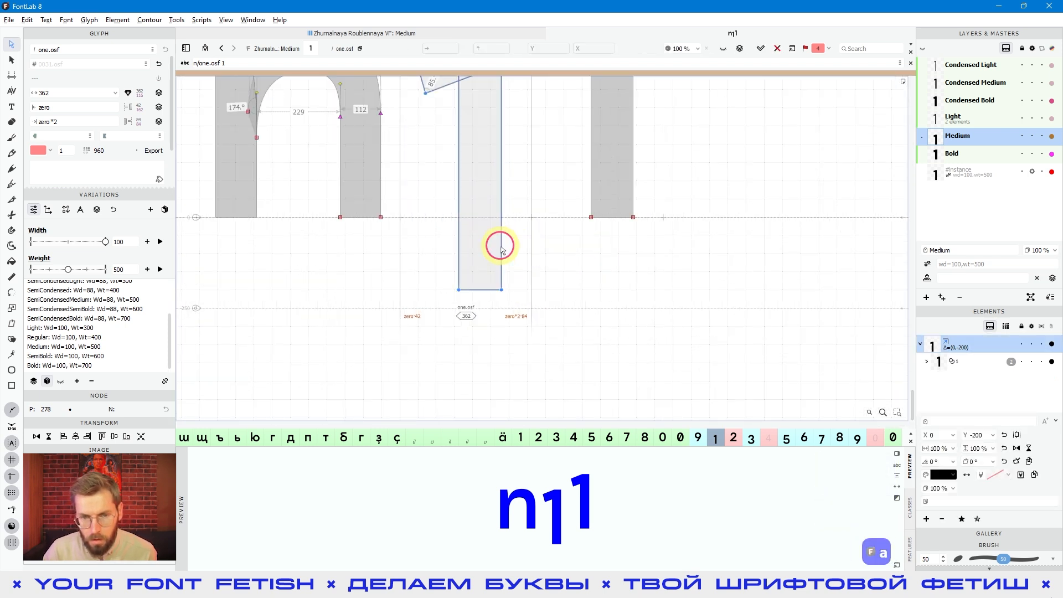
{"action": "scroll", "coordinate": [501, 247], "scroll_direction": "up", "scroll_amount": 2}
{"action": "left_click_drag", "start_coordinate": [419, 349], "coordinate": [535, 405]}
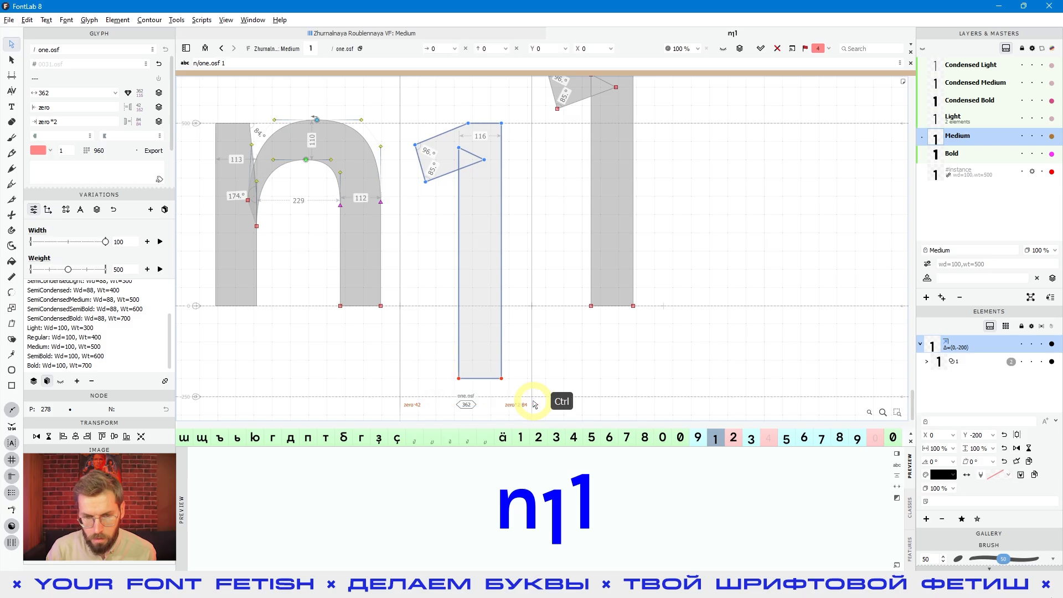
{"action": "key", "text": "ctrl+Up"}
{"action": "key", "text": "ctrl+Up"}
{"action": "key", "text": "space"}
{"action": "scroll", "coordinate": [482, 196], "scroll_direction": "up", "scroll_amount": 2}
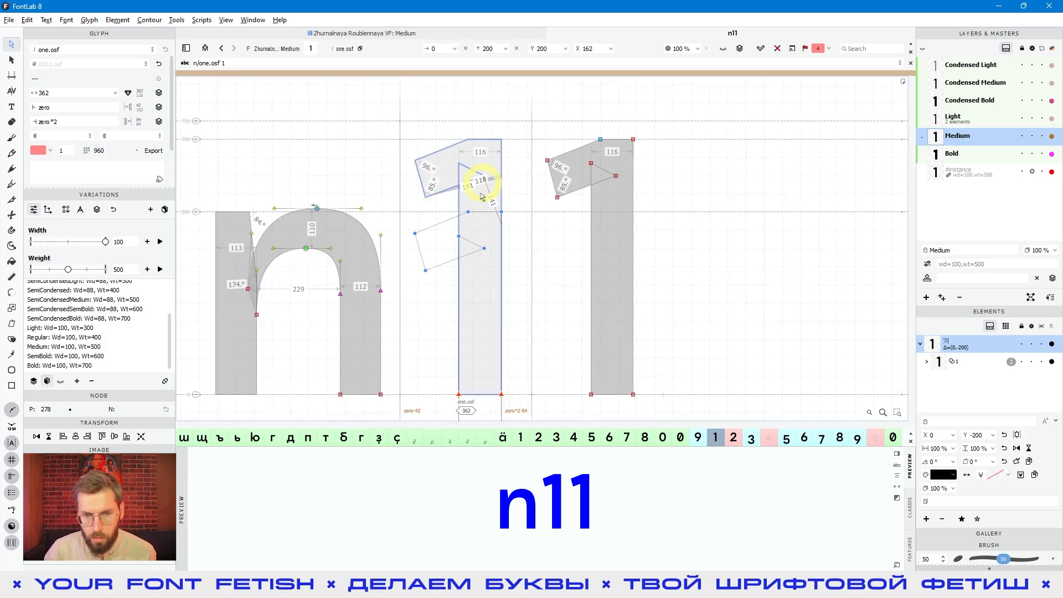
Try to reset the delta shifts of the upper nodes on the Medium one.osf individually
{"action": "left_click_drag", "start_coordinate": [401, 187], "coordinate": [544, 280]}
{"action": "left_click", "coordinate": [531, 281]}
{"action": "key", "text": "space"}
{"action": "left_click_drag", "start_coordinate": [504, 190], "coordinate": [408, 254]}
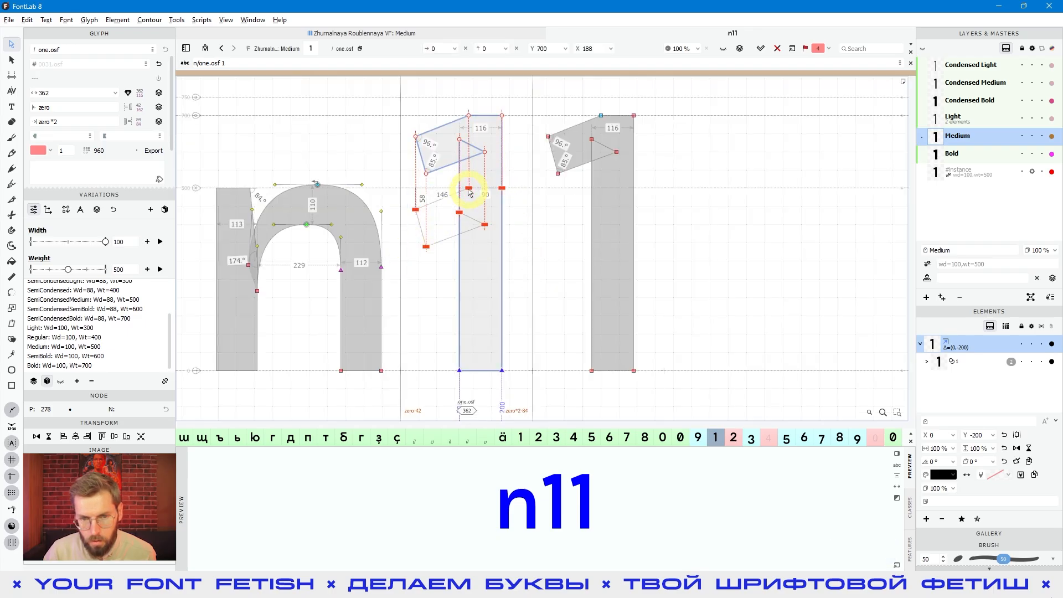
{"action": "double_click", "coordinate": [469, 189]}
{"action": "left_click", "coordinate": [501, 189]}
{"action": "left_click", "coordinate": [494, 200]}
{"action": "left_click", "coordinate": [491, 235]}
{"action": "left_click", "coordinate": [482, 226]}
{"action": "left_click", "coordinate": [483, 255]}
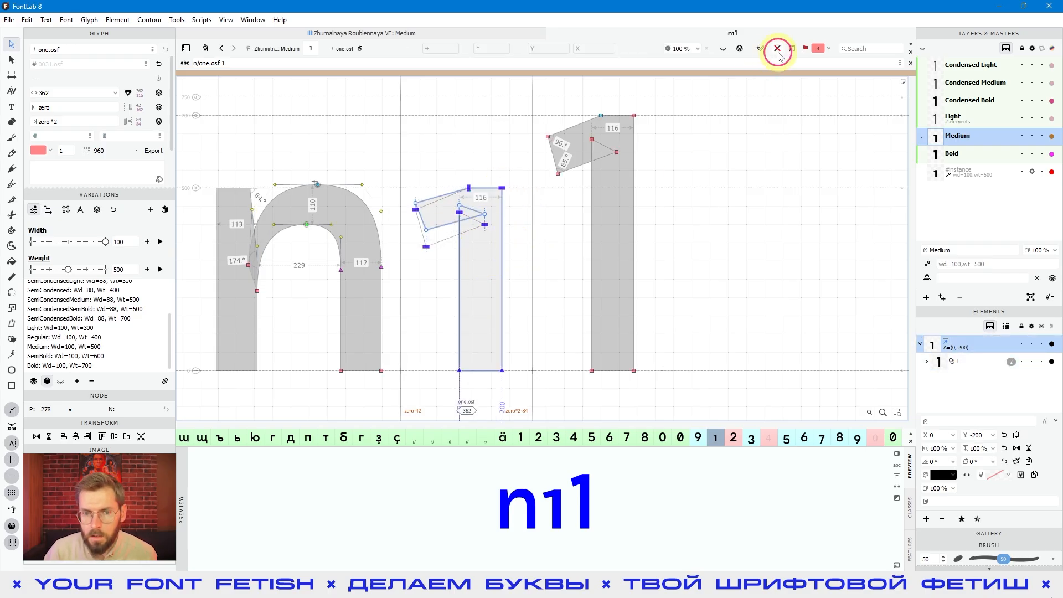
Discard the node shifts by removing the Delta filter from the Medium one.osf, keeping its 200-unit downward offset
{"action": "key", "text": "ctrl+z"}
{"action": "scroll", "coordinate": [536, 215], "scroll_direction": "down", "scroll_amount": 2}
{"action": "key", "text": "space"}
{"action": "left_click_drag", "start_coordinate": [541, 257], "coordinate": [527, 231]}
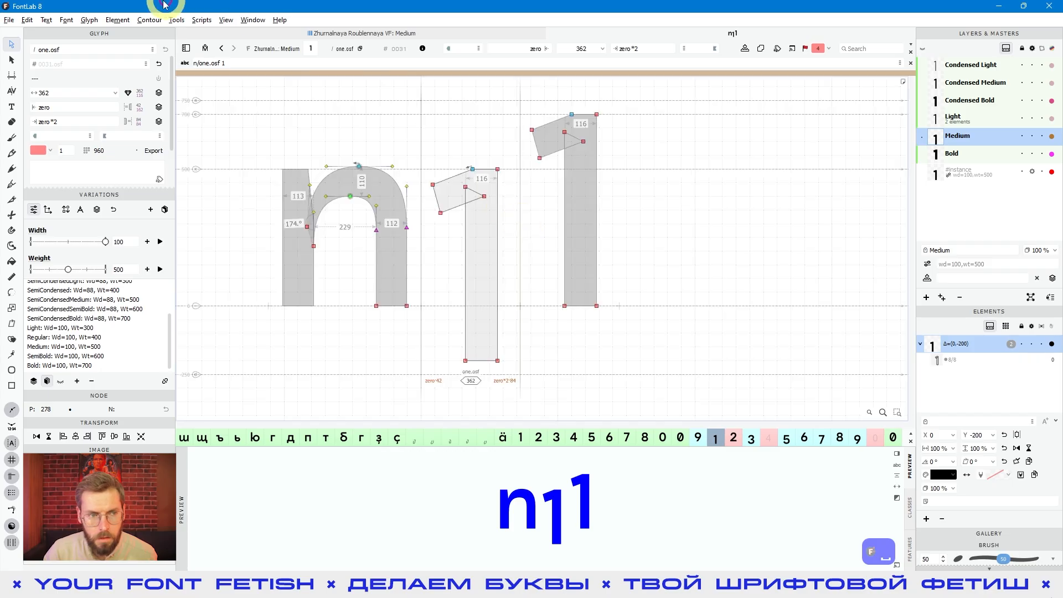
Add a fresh Delta filter to the lowered one.osf in the Medium master
{"action": "left_click", "coordinate": [117, 21]}
{"action": "left_click", "coordinate": [141, 247]}
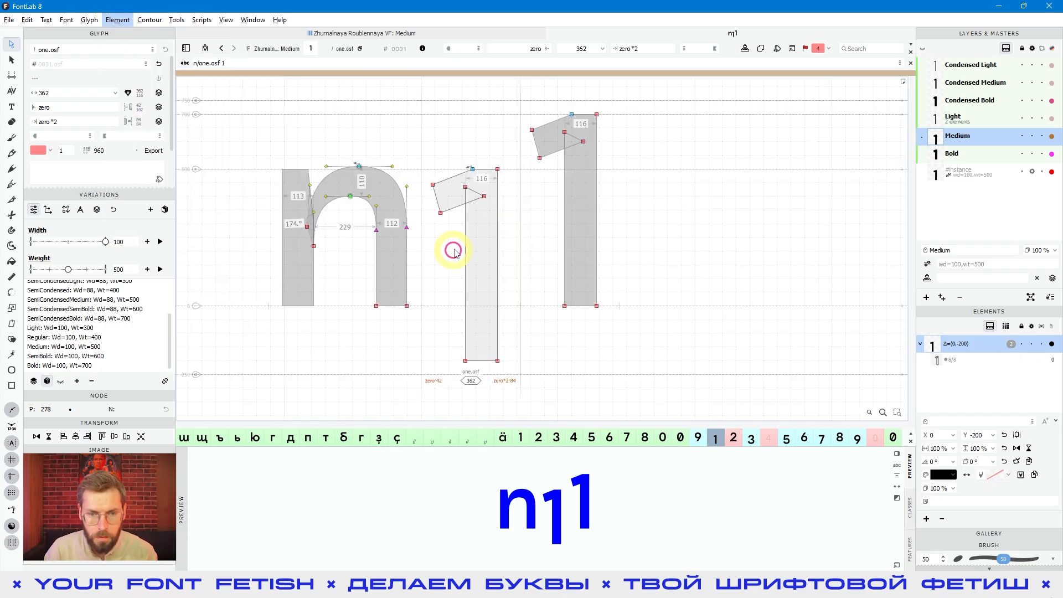
{"action": "left_click_drag", "start_coordinate": [425, 155], "coordinate": [521, 414]}
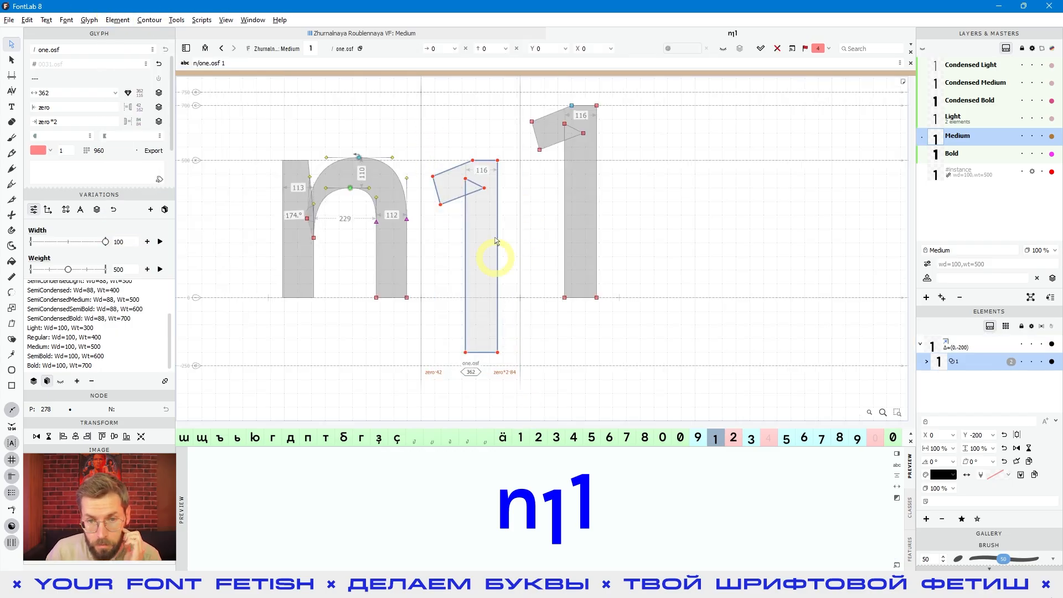
Raise the stem's two bottom nodes by 200 units to the baseline using the Medium Delta filter
{"action": "left_click", "coordinate": [500, 160]}
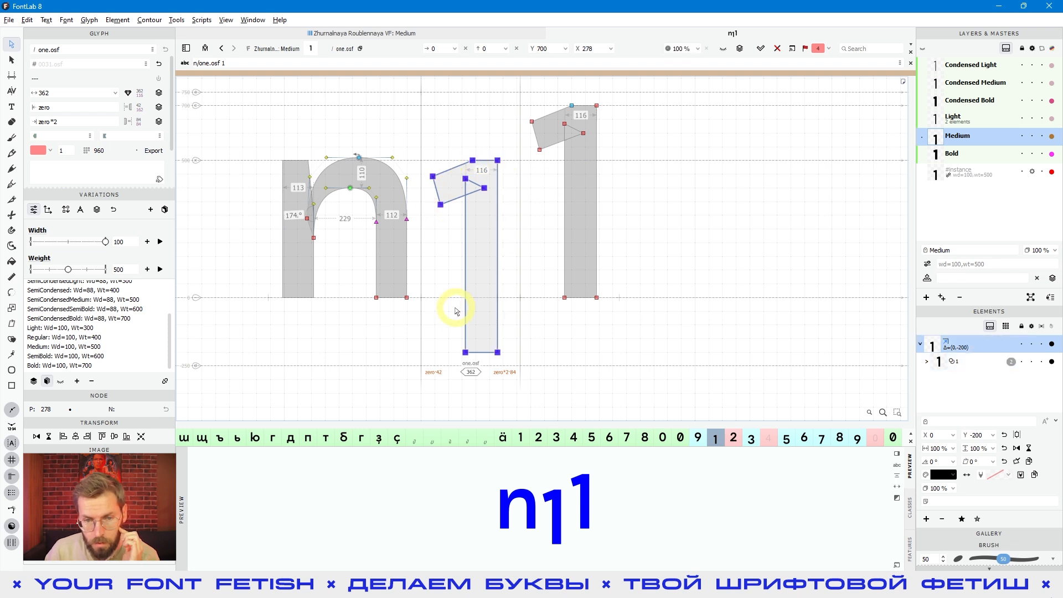
{"action": "key", "text": "ctrl+Up"}
{"action": "key", "text": "ctrl+Up"}
{"action": "key", "text": "space"}
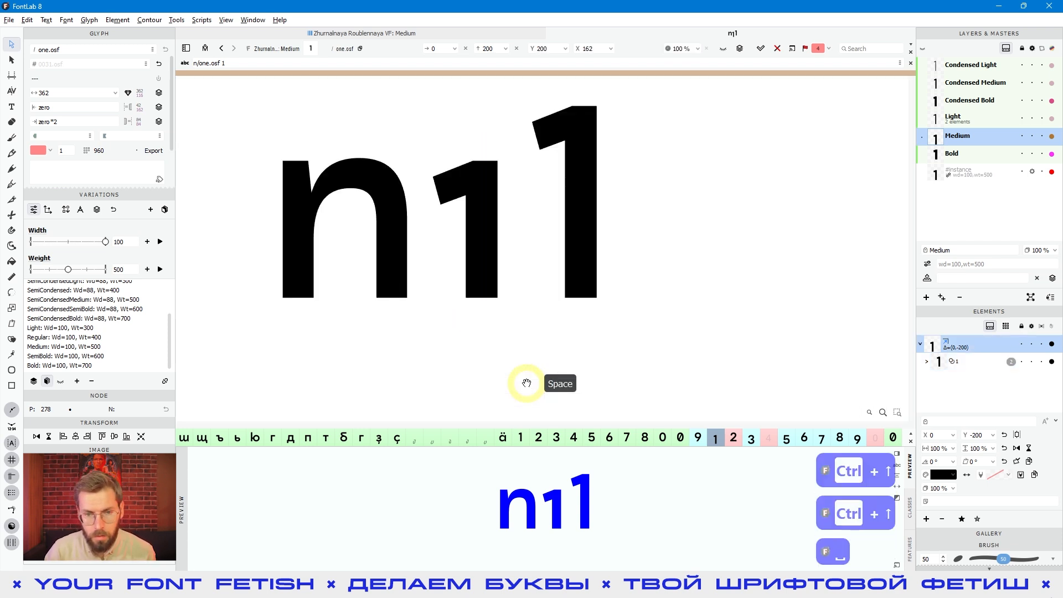
Switch to the Light master and add a Delta filter to one.osf
{"action": "left_click", "coordinate": [961, 123]}
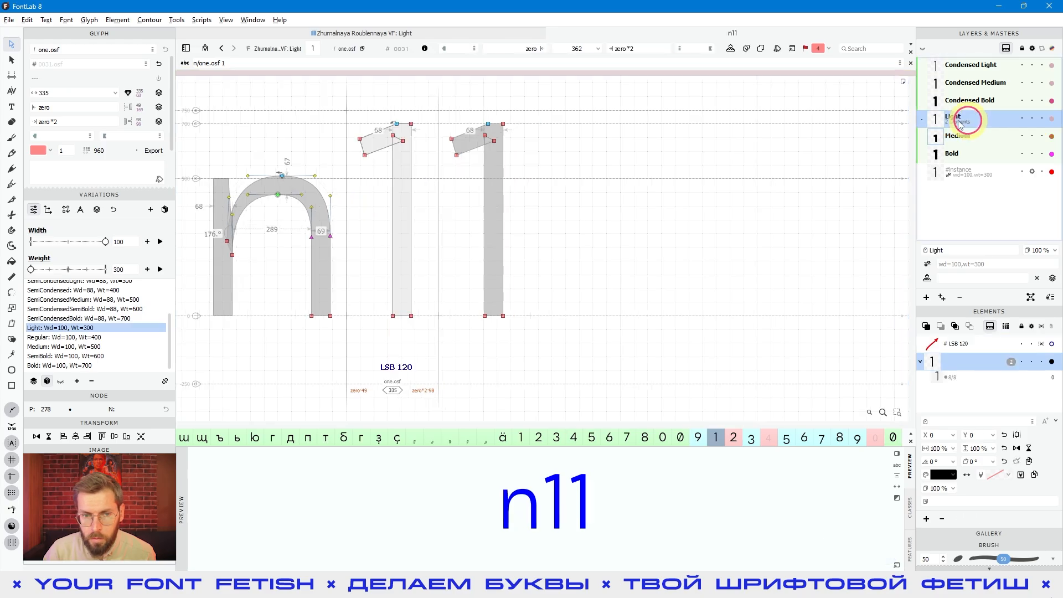
{"action": "left_click", "coordinate": [393, 222]}
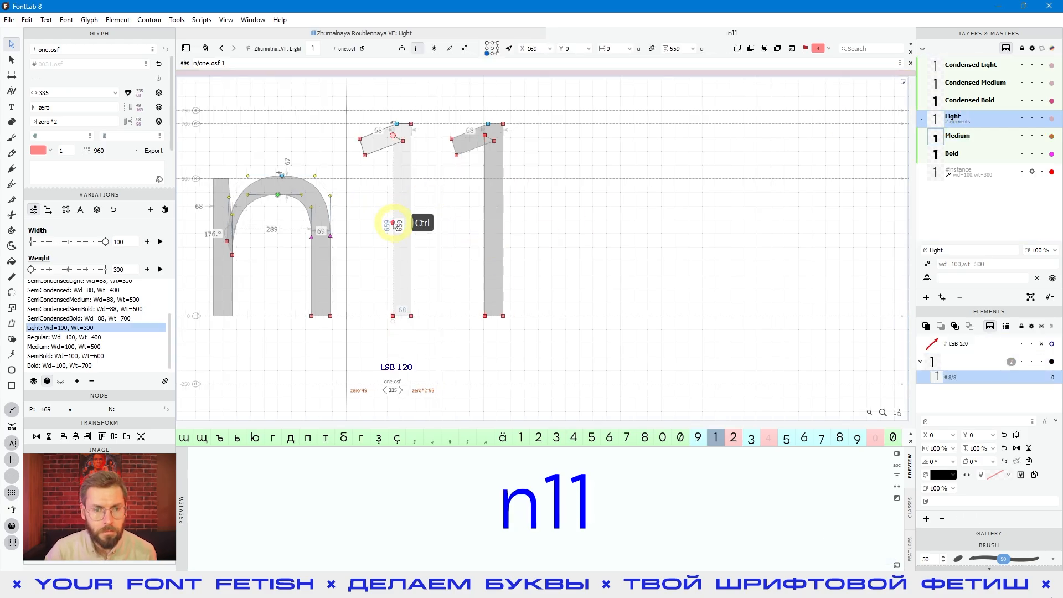
{"action": "left_click_drag", "start_coordinate": [354, 111], "coordinate": [452, 358]}
Try to lower the outline inside the Light Delta filter by 200 units, and move it back up
{"action": "key", "text": "ctrl+a"}
{"action": "key", "text": "ctrl+Down"}
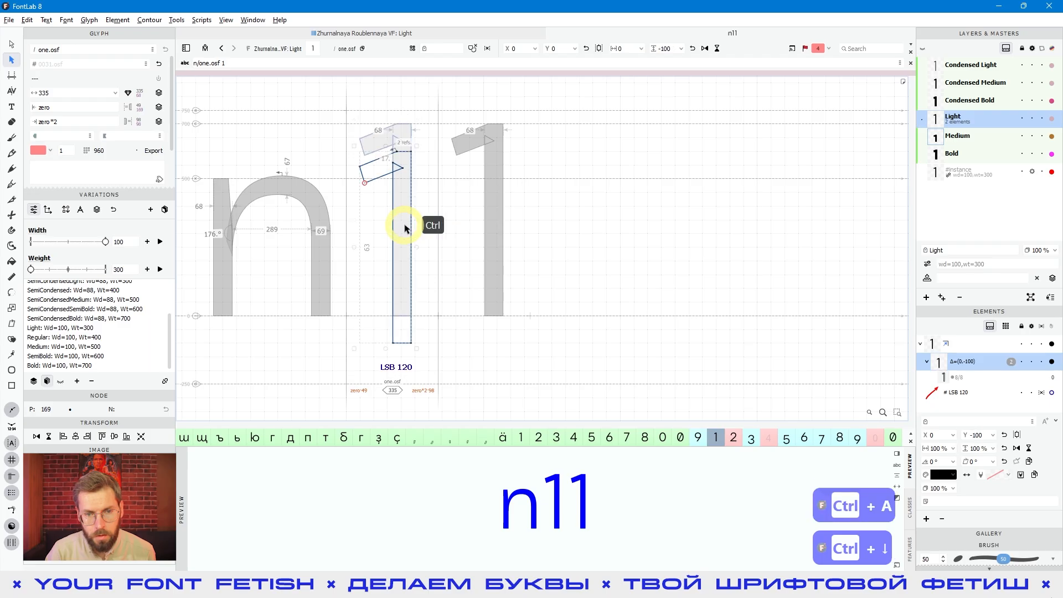
{"action": "key", "text": "ctrl+Down"}
{"action": "left_click", "coordinate": [397, 249]}
{"action": "left_click", "coordinate": [395, 277]}
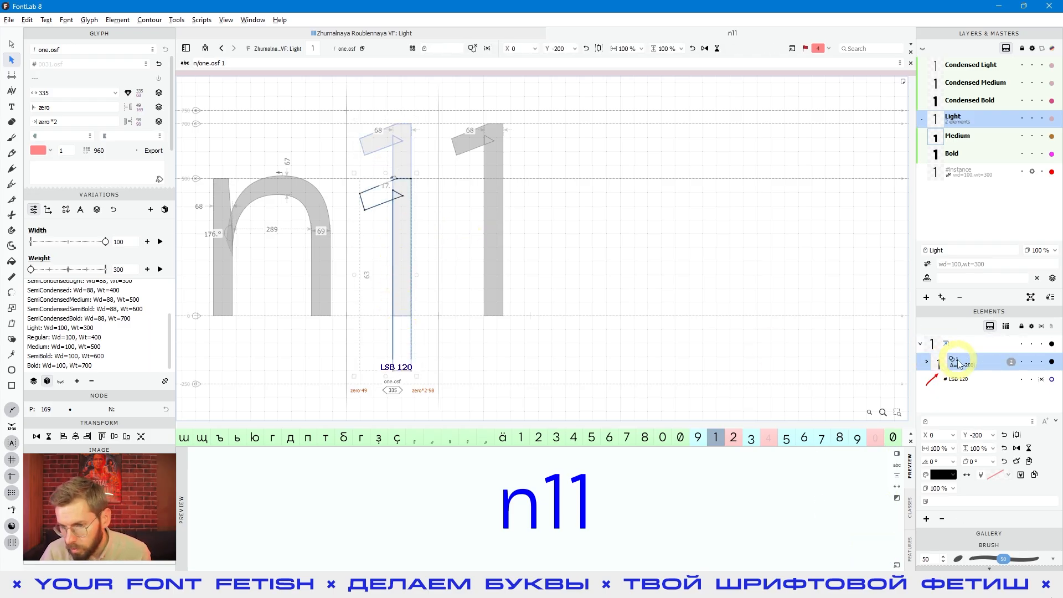
{"action": "key", "text": "ctrl+Up"}
{"action": "key", "text": "ctrl+Up"}
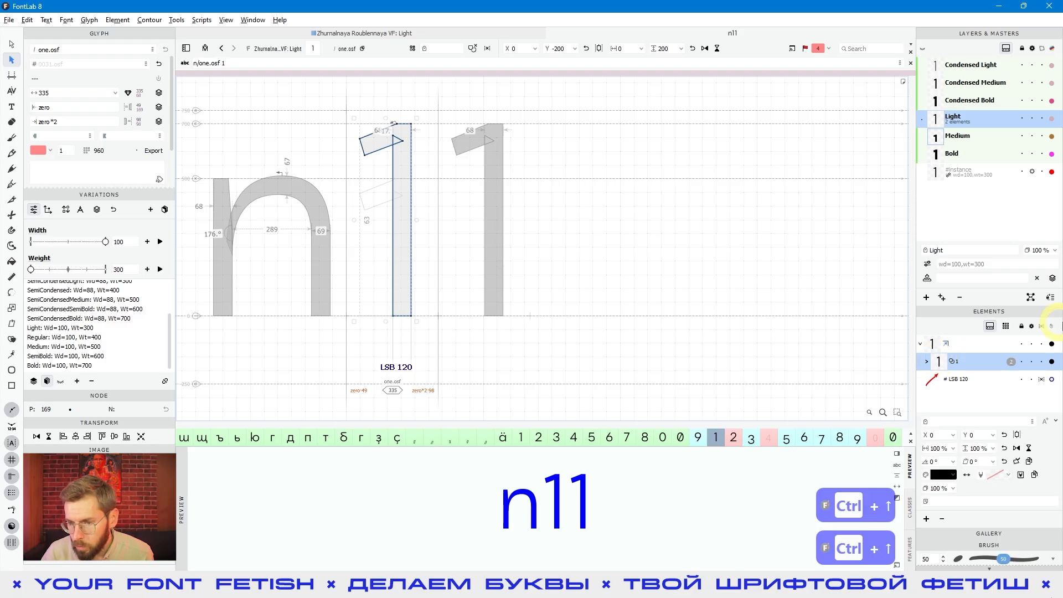
Select the entire Delta filter element of the Light one.osf and lower it by 200 units
{"action": "left_click", "coordinate": [957, 345]}
{"action": "left_click", "coordinate": [477, 278]}
{"action": "left_click", "coordinate": [413, 255]}
{"action": "key", "text": "ctrl+Down"}
{"action": "key", "text": "ctrl+Down"}
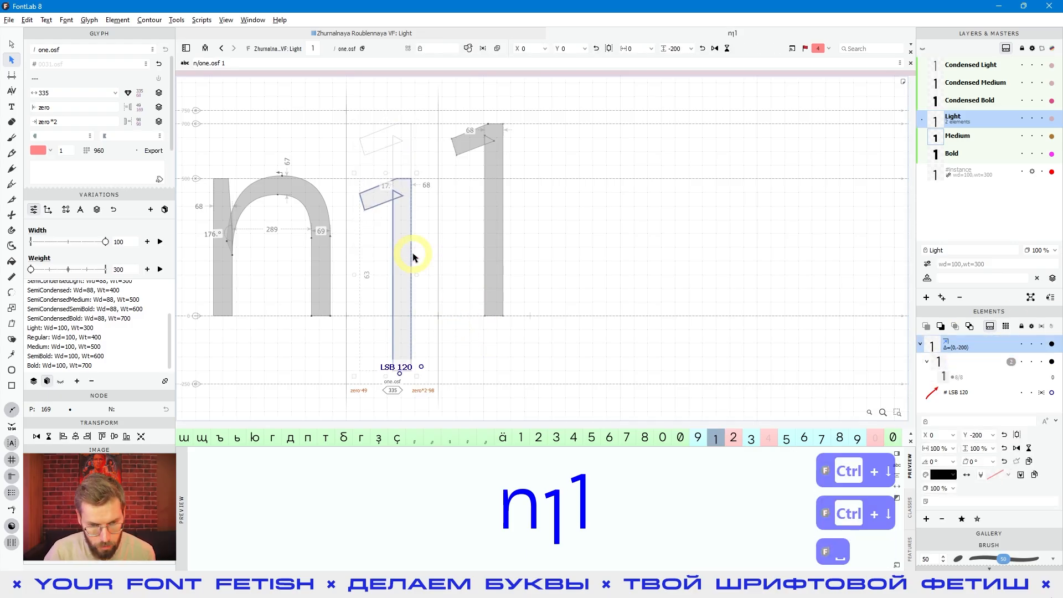
Raise the bottom stem nodes of the Light one.osf by 200 units to the baseline through its Delta filter
{"action": "key", "text": "a"}
{"action": "left_click", "coordinate": [411, 284]}
{"action": "left_click_drag", "start_coordinate": [349, 145], "coordinate": [428, 400]}
{"action": "scroll", "coordinate": [411, 172], "scroll_direction": "down", "scroll_amount": 1}
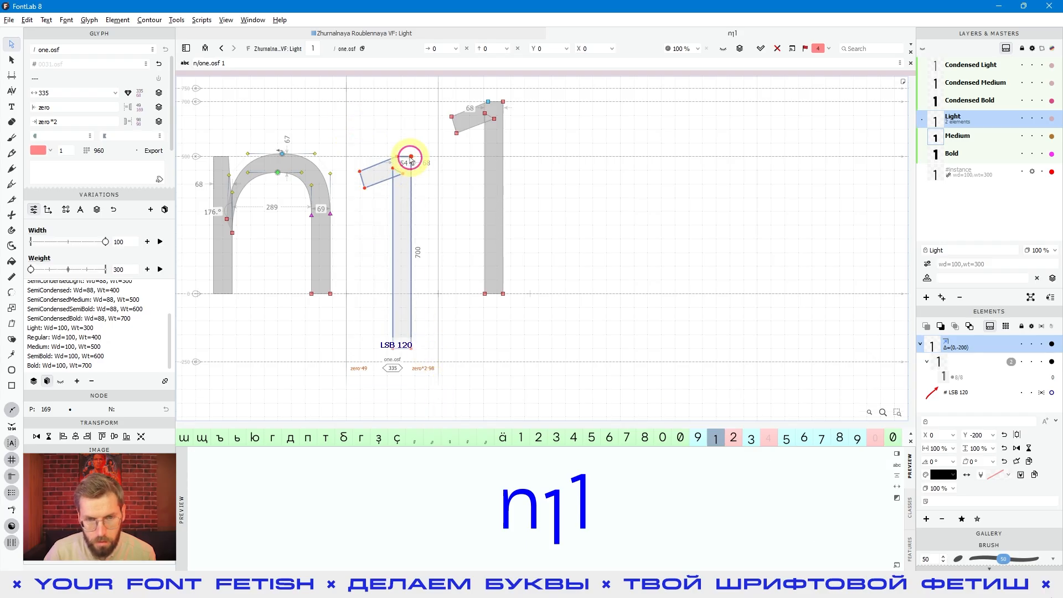
{"action": "left_click_drag", "start_coordinate": [354, 309], "coordinate": [431, 369]}
{"action": "key", "text": "ctrl+Up"}
{"action": "key", "text": "ctrl+Up"}
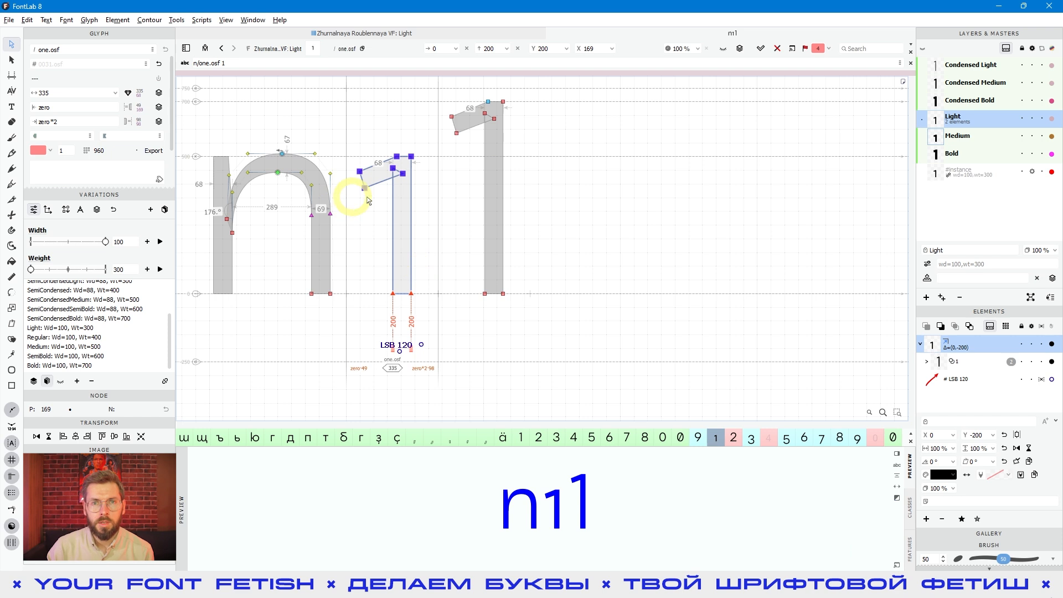
Open two.osf from the font overview for editing in the Light master
{"action": "left_click", "coordinate": [334, 35]}
{"action": "left_click", "coordinate": [358, 290]}
{"action": "double_click", "coordinate": [354, 281]}
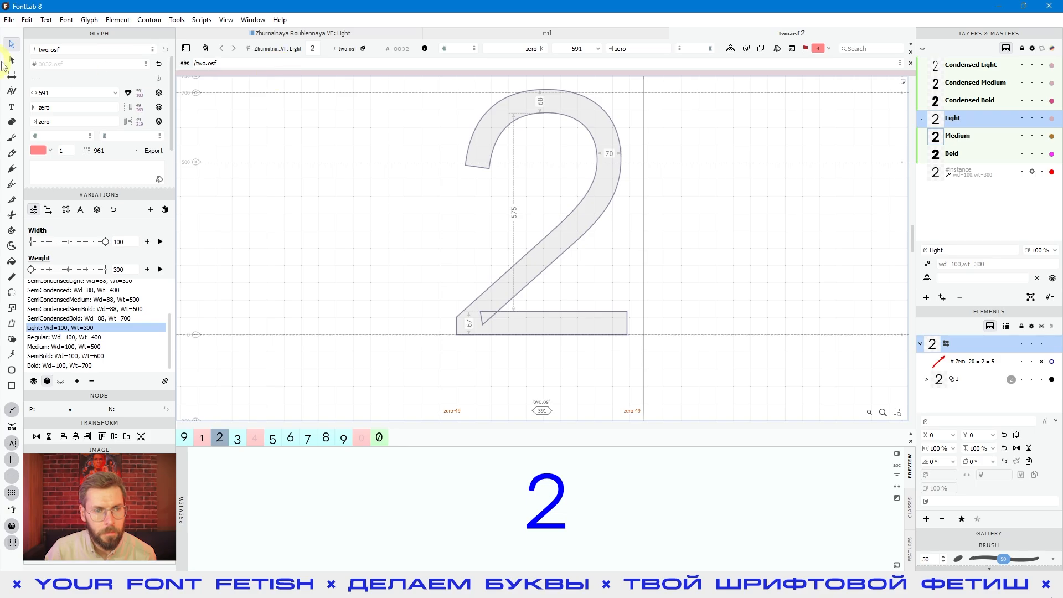
Add the default figure 2 after two.osf in the text line for comparison
{"action": "left_click", "coordinate": [245, 65]}
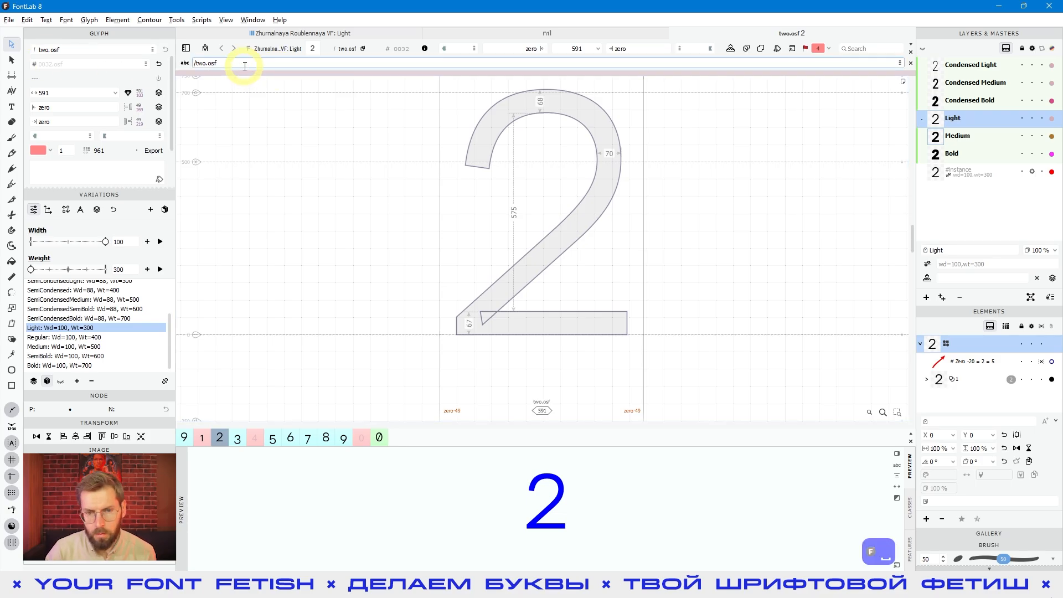
{"action": "type", "text": "2"}
{"action": "left_click", "coordinate": [325, 191]}
{"action": "key", "text": "space"}
{"action": "left_click_drag", "start_coordinate": [356, 207], "coordinate": [274, 193]}
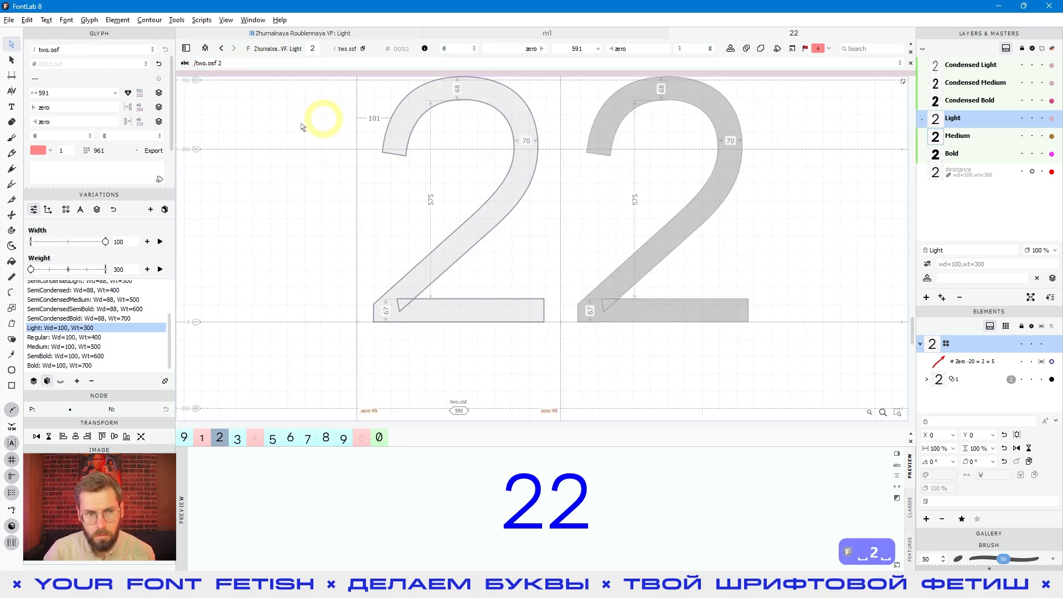
{"action": "left_click", "coordinate": [284, 210]}
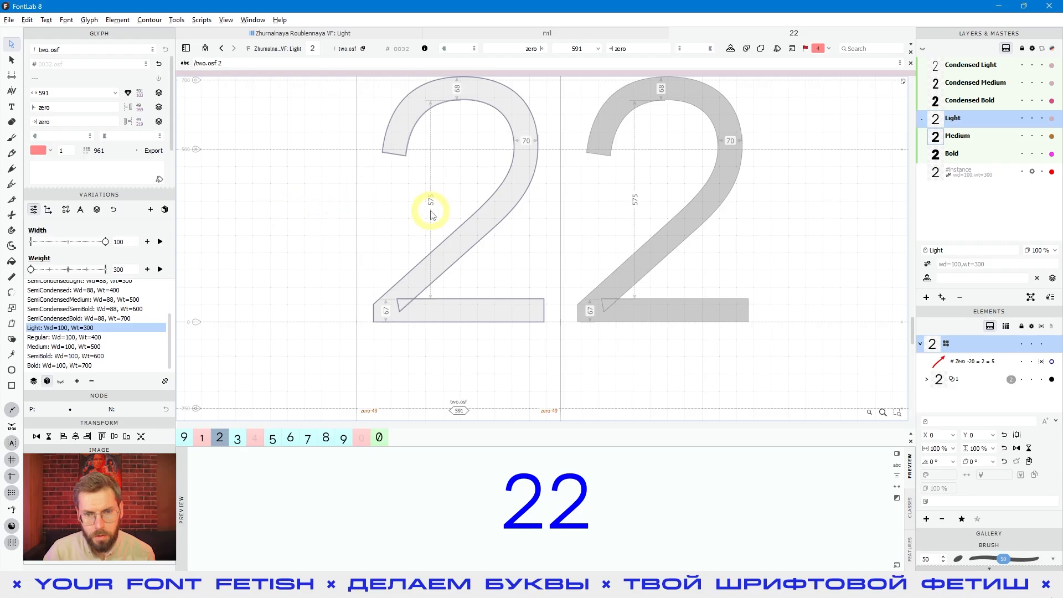
{"action": "key", "text": "space"}
{"action": "left_click_drag", "start_coordinate": [451, 194], "coordinate": [452, 206]}
Add a lowercase o before two.osf in the text line as an x-height reference
{"action": "left_click", "coordinate": [197, 71]}
{"action": "type", "text": "o"}
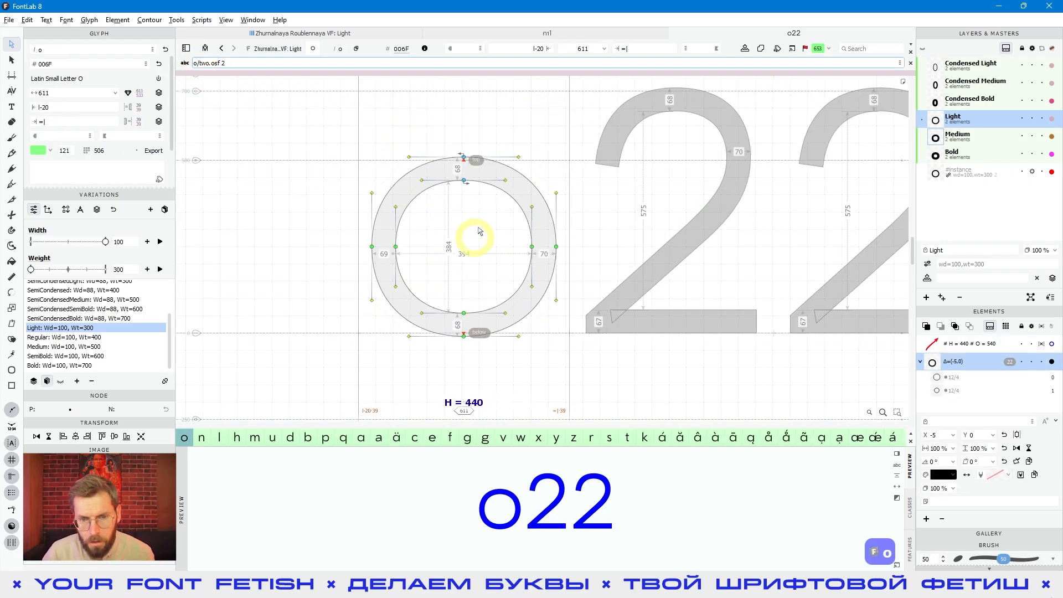
{"action": "left_click", "coordinate": [464, 158]}
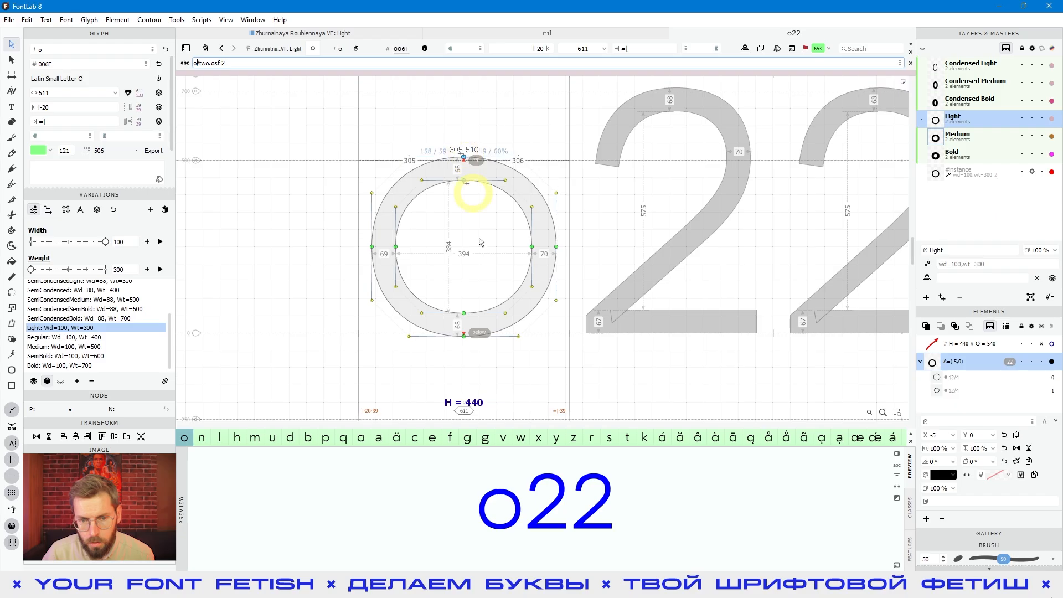
{"action": "key", "text": "space"}
{"action": "left_click_drag", "start_coordinate": [724, 210], "coordinate": [524, 251]}
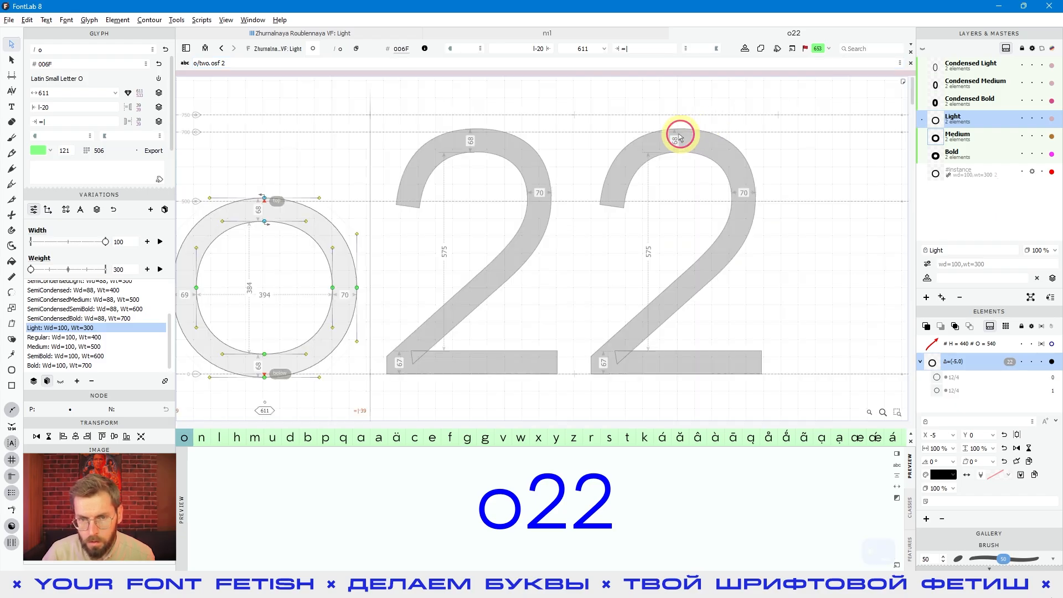
Make two.osf the active glyph and ungroup its outline and note in the Light master
{"action": "double_click", "coordinate": [535, 217]}
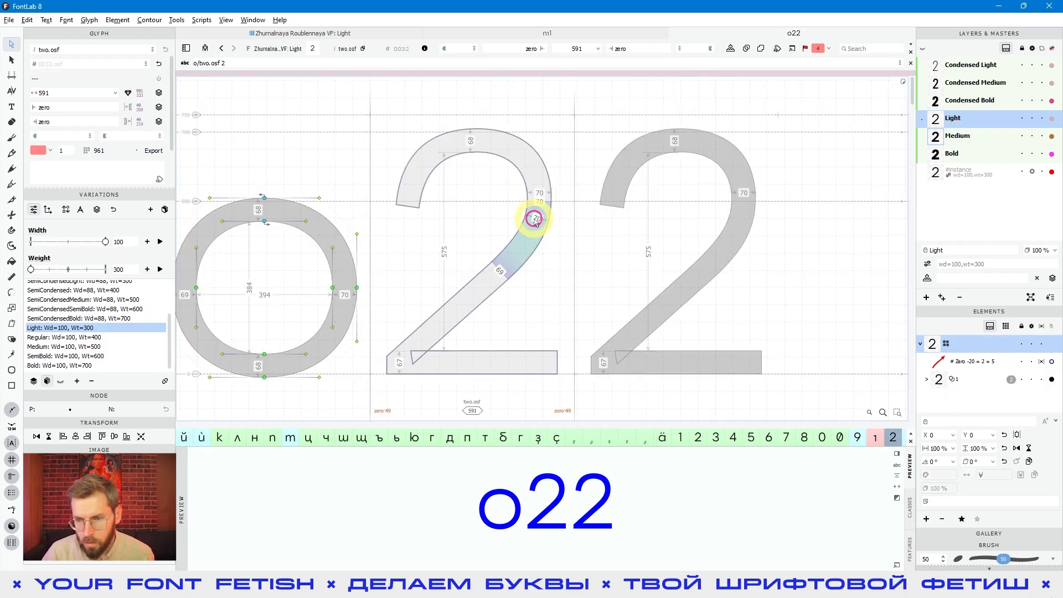
{"action": "right_click", "coordinate": [487, 280]}
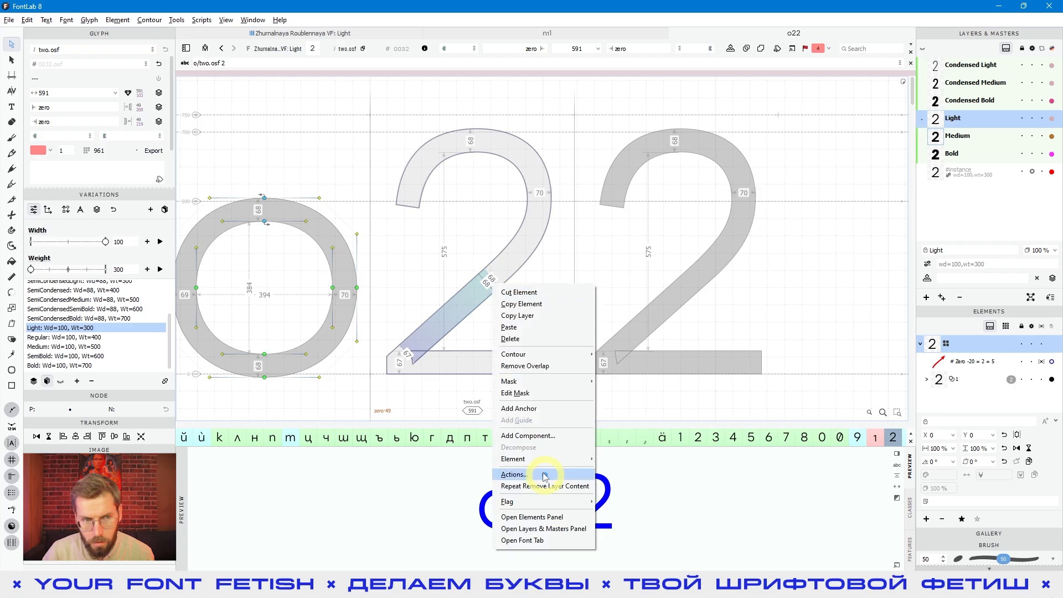
{"action": "left_click", "coordinate": [19, 62]}
{"action": "right_click", "coordinate": [527, 218]}
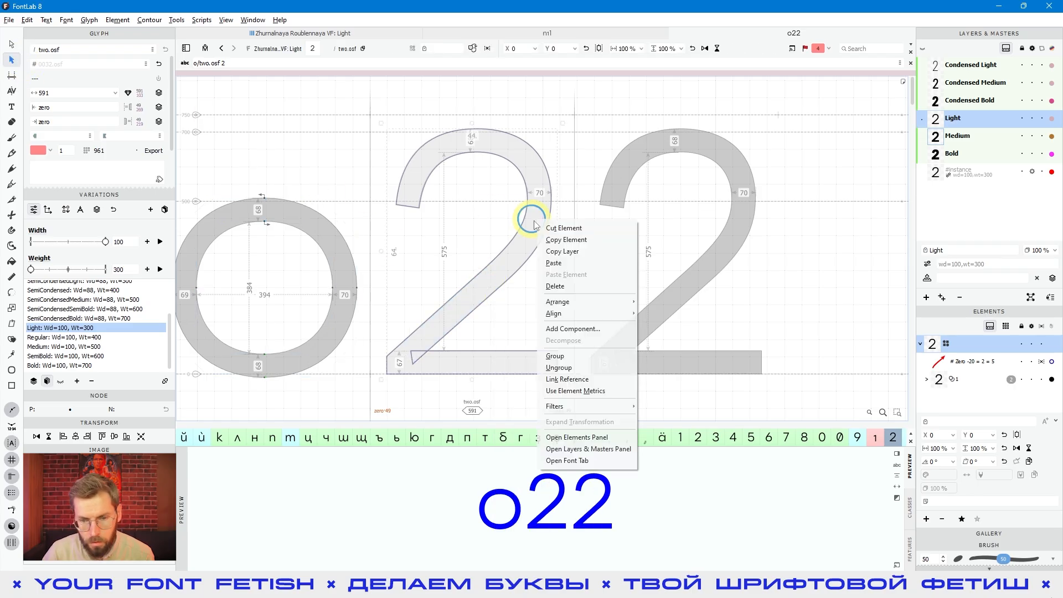
{"action": "left_click", "coordinate": [558, 367]}
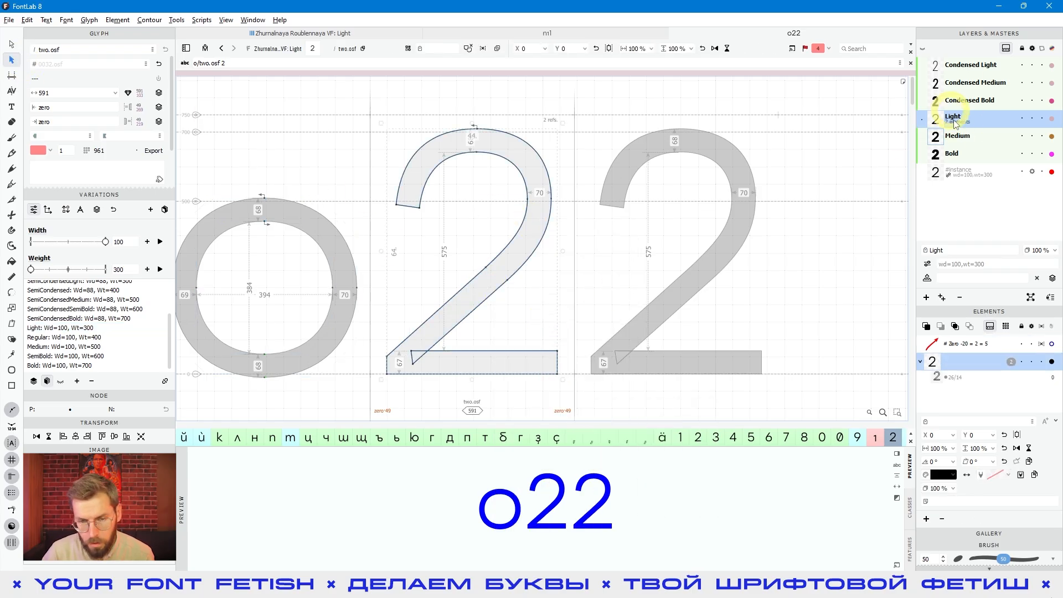
Examine the nodes where the curve meets the diagonal on the Light two.osf
{"action": "key", "text": "space"}
{"action": "left_click_drag", "start_coordinate": [562, 310], "coordinate": [562, 292]}
{"action": "key", "text": "a"}
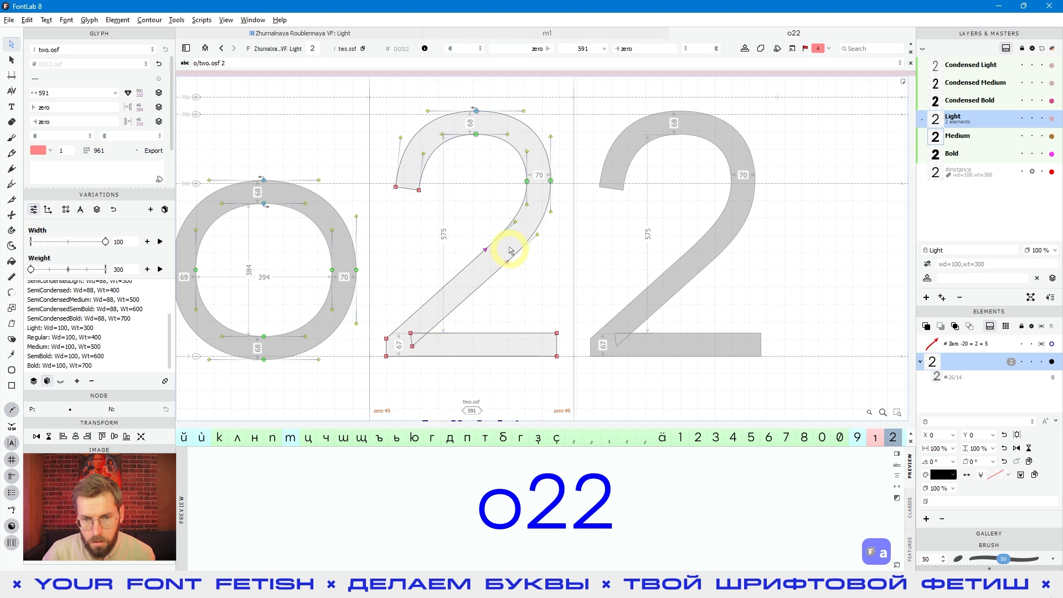
{"action": "mouse_move", "coordinate": [485, 253]}
{"action": "left_mouse_down"}
{"action": "mouse_move", "coordinate": [530, 280]}
{"action": "mouse_move", "coordinate": [476, 234]}
{"action": "mouse_move", "coordinate": [488, 253]}
{"action": "left_mouse_up"}
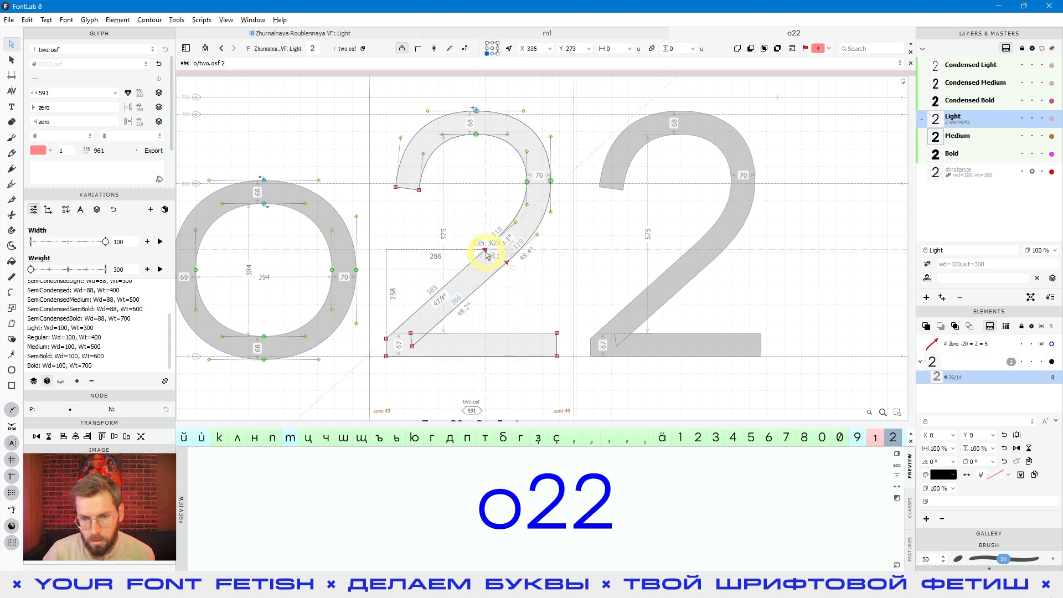
{"action": "left_click", "coordinate": [618, 319]}
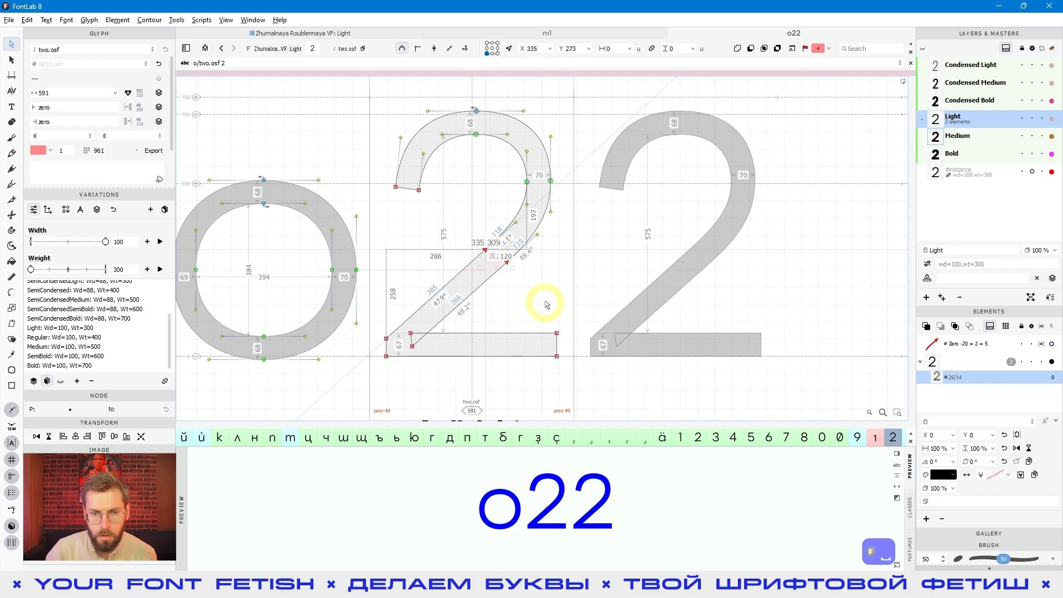
Add a Delta filter to the two.osf outline in the Light master and view the filled shapes
{"action": "left_click", "coordinate": [68, 21]}
{"action": "mouse_move", "coordinate": [118, 20]}
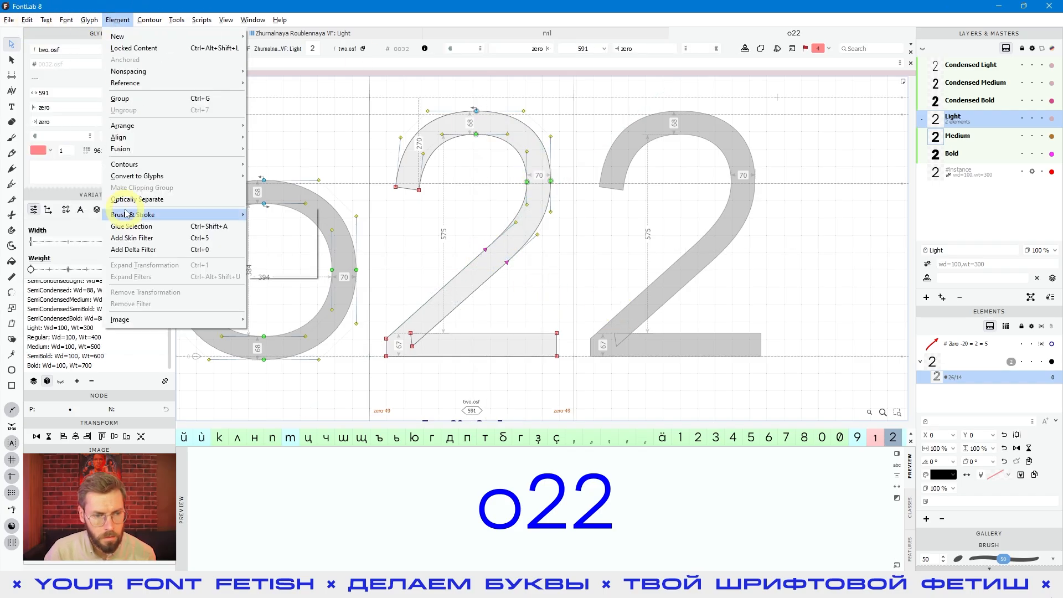
{"action": "left_click", "coordinate": [132, 238]}
{"action": "key", "text": "space"}
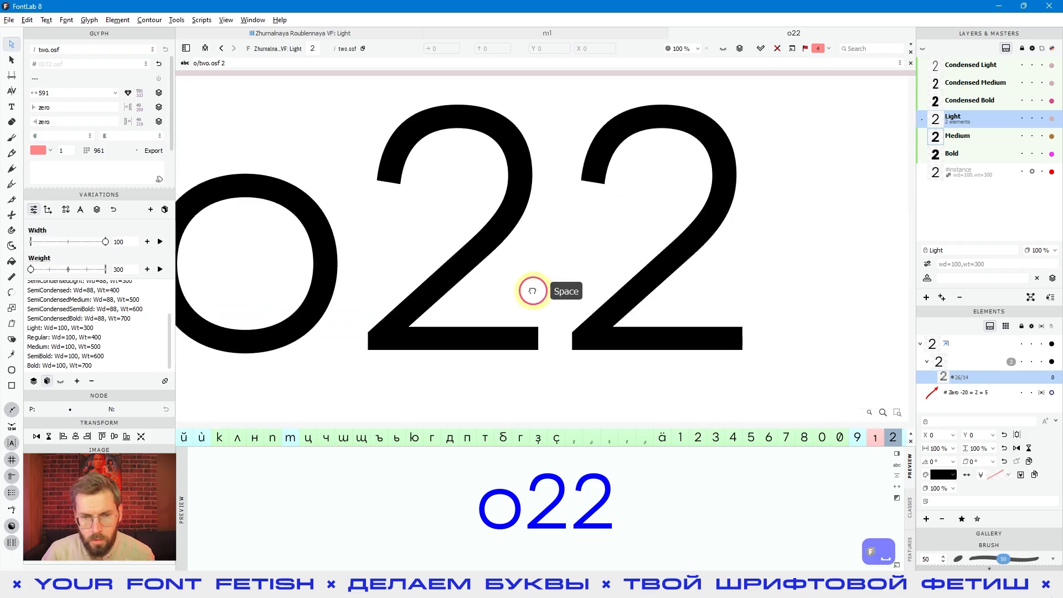
{"action": "left_click_drag", "start_coordinate": [532, 291], "coordinate": [529, 265]}
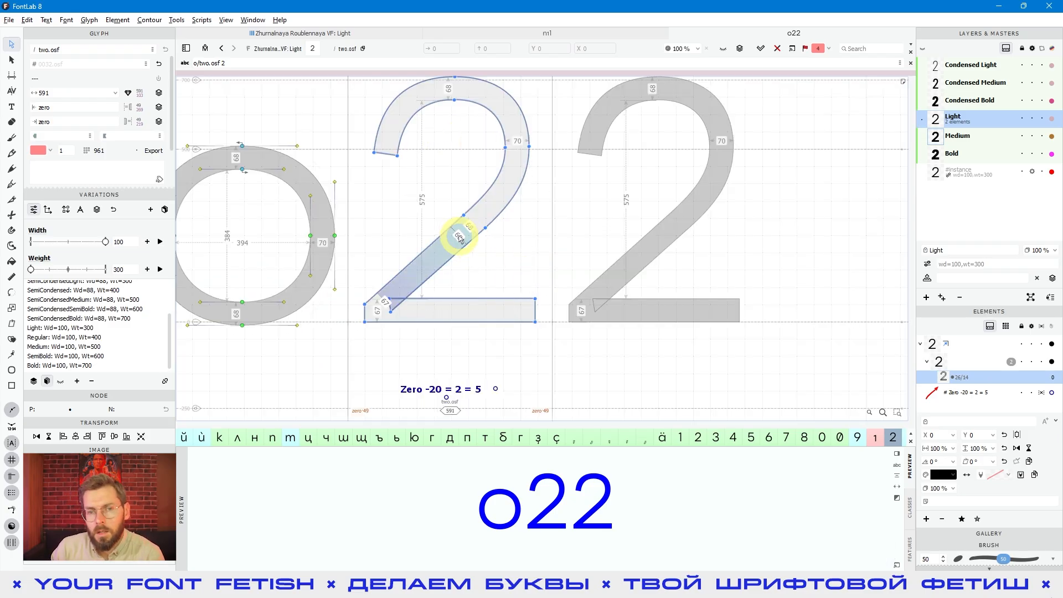
Pin the Delta filter nodes of the base bar and the diagonal's foot in place on the Light two.osf
{"action": "scroll", "coordinate": [475, 235], "scroll_direction": "up", "scroll_amount": 2}
{"action": "left_click_drag", "start_coordinate": [368, 382], "coordinate": [543, 93]}
{"action": "left_click_drag", "start_coordinate": [359, 382], "coordinate": [542, 312]}
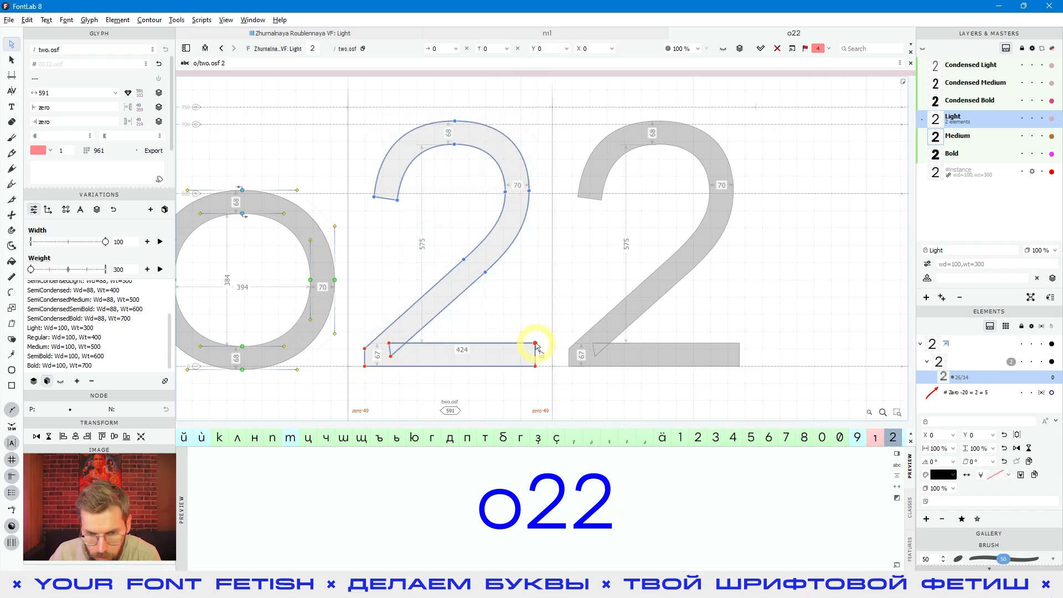
{"action": "left_click", "coordinate": [415, 372]}
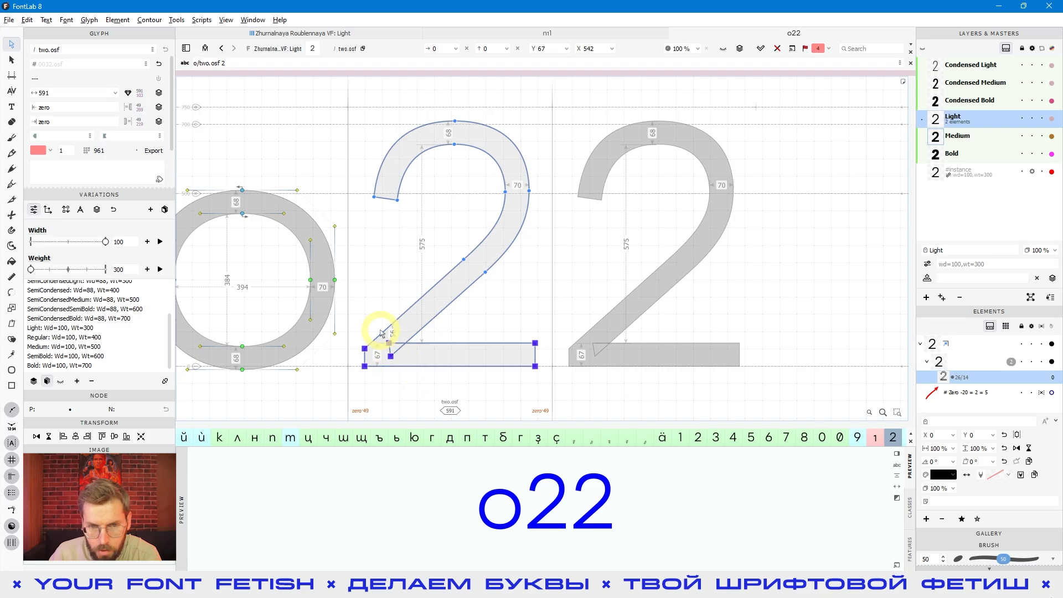
Lower the two top-curve nodes by 200 units in the Delta filter and compare the filled shape with the o
{"action": "left_click_drag", "start_coordinate": [372, 107], "coordinate": [505, 166]}
{"action": "left_click", "coordinate": [453, 123]}
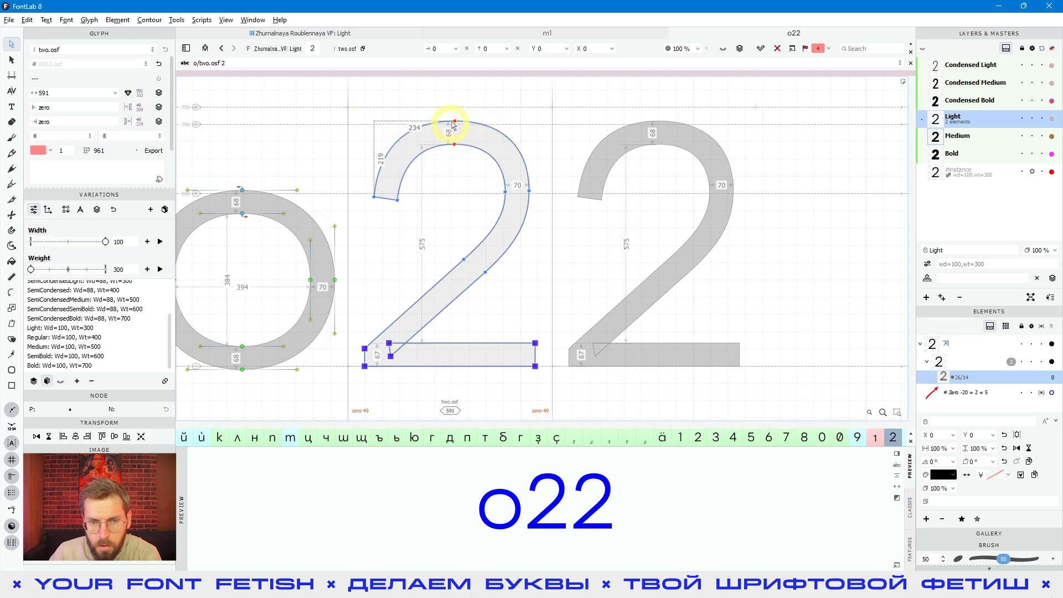
{"action": "left_click", "coordinate": [460, 138]}
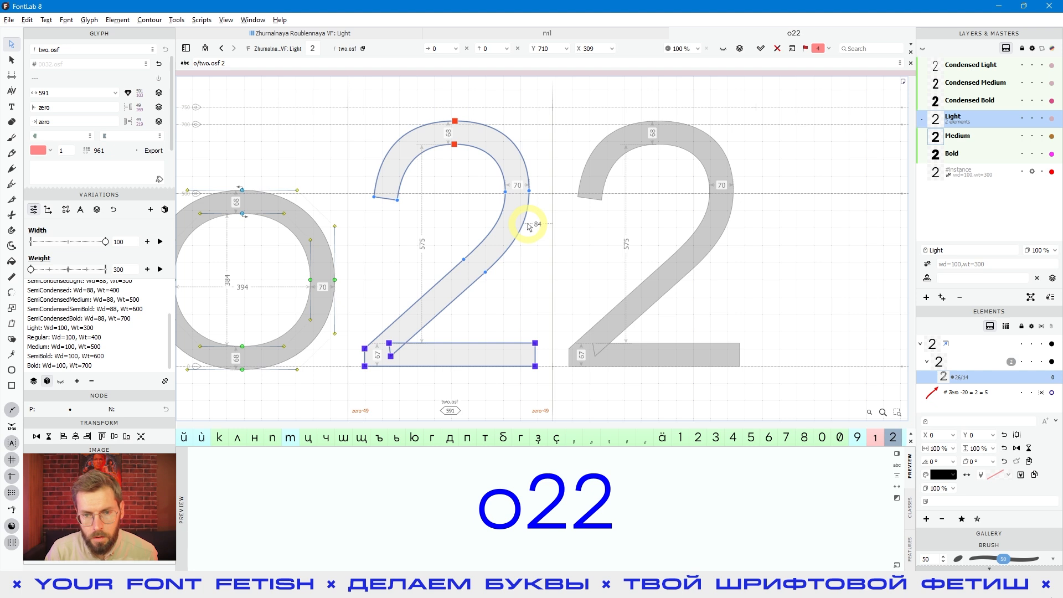
{"action": "key", "text": "shift+Down"}
{"action": "key", "text": "shift+Down"}
{"action": "key", "text": "shift+Down"}
{"action": "key", "text": "shift+Down"}
{"action": "key", "text": "shift+Down"}
{"action": "key", "text": "shift+Down"}
{"action": "key", "text": "shift+Down"}
{"action": "key", "text": "shift+Down"}
{"action": "key", "text": "shift+Down"}
{"action": "key", "text": "shift+Down"}
{"action": "key", "text": "shift+Down"}
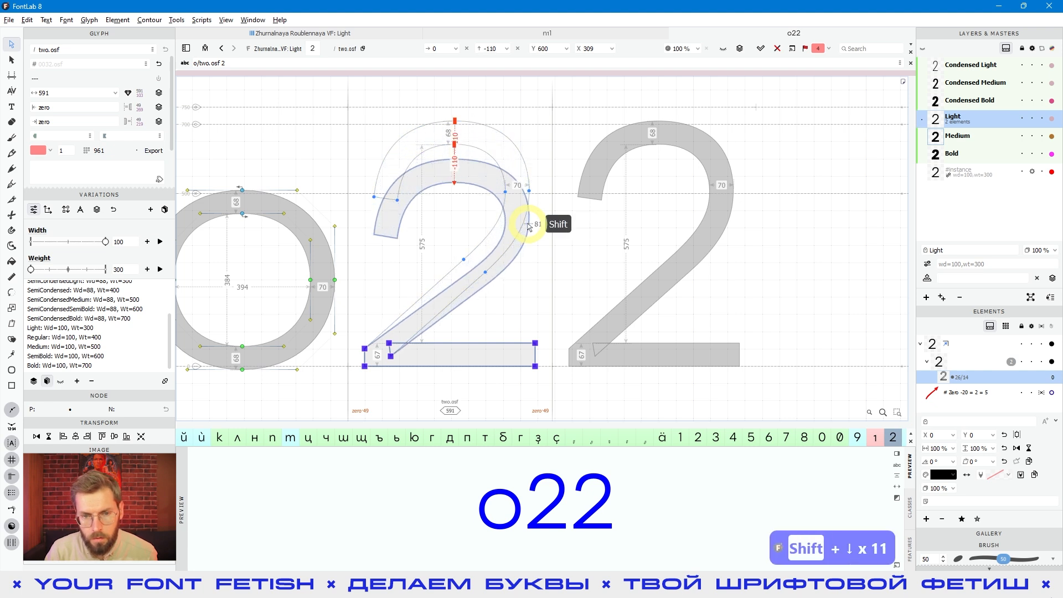
{"action": "key", "text": "shift+Down"}
{"action": "key", "text": "shift+Down"}
{"action": "key", "text": "shift+Down"}
{"action": "key", "text": "shift+Down"}
{"action": "key", "text": "shift+Down"}
{"action": "key", "text": "shift+Down"}
{"action": "key", "text": "shift+Down"}
{"action": "key", "text": "shift+Down"}
{"action": "key", "text": "shift+Down"}
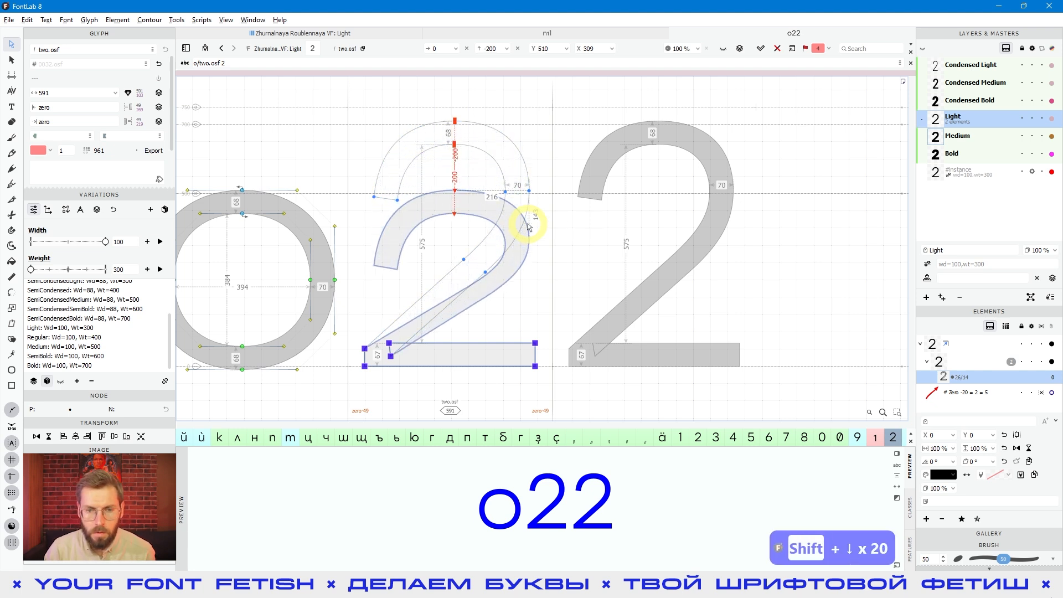
{"action": "key", "text": "space"}
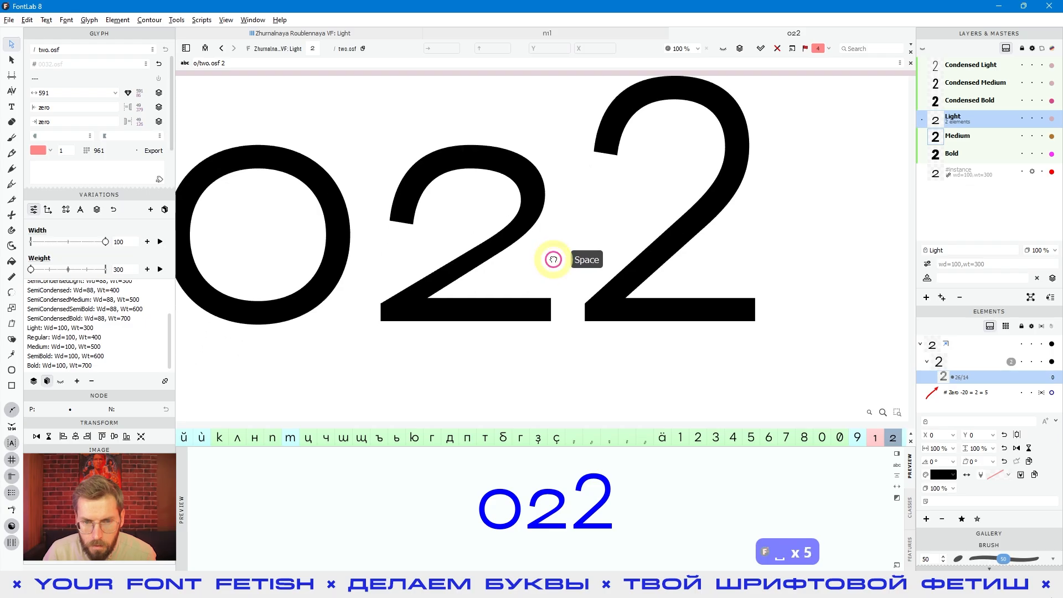
{"action": "scroll", "coordinate": [495, 260], "scroll_direction": "up", "scroll_amount": 2}
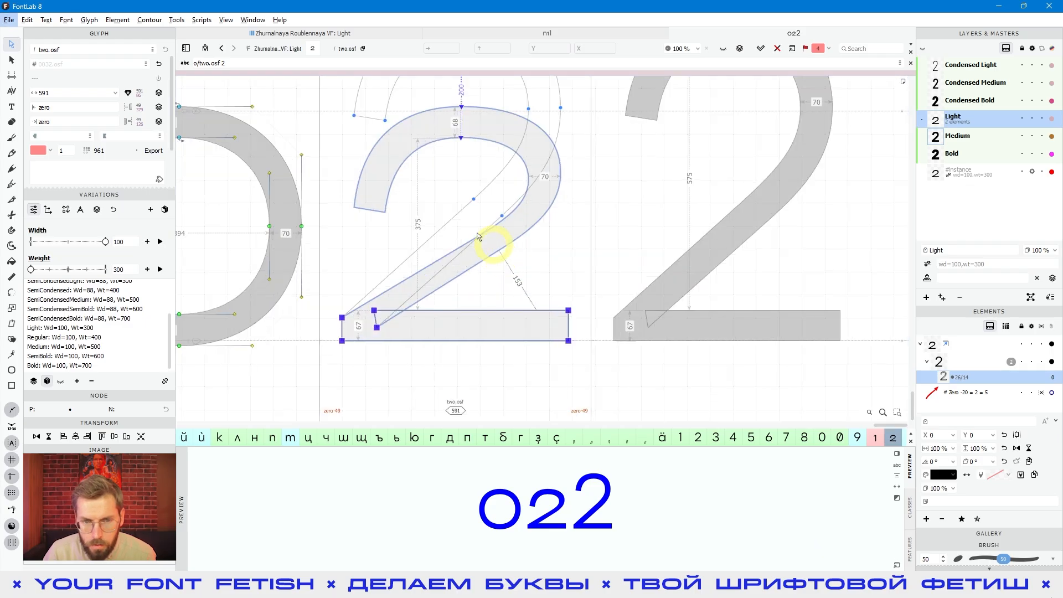
{"action": "scroll", "coordinate": [479, 237], "scroll_direction": "up", "scroll_amount": 1}
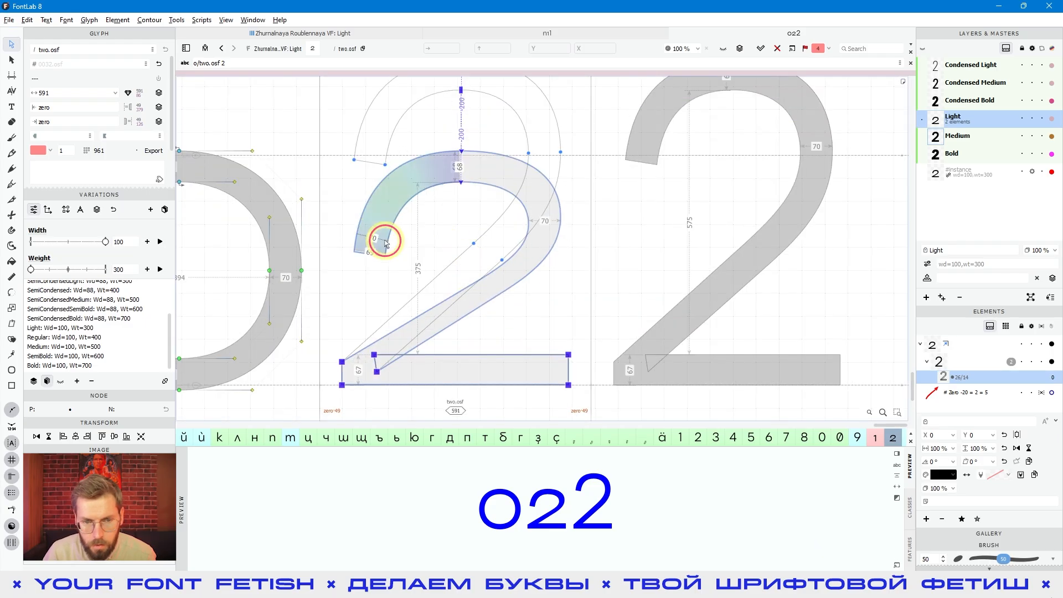
Lower the two nodes of the upper stroke terminal by 150 units and check the filled shape
{"action": "left_click_drag", "start_coordinate": [337, 142], "coordinate": [407, 188]}
{"action": "scroll", "coordinate": [408, 185], "scroll_direction": "down", "scroll_amount": 1}
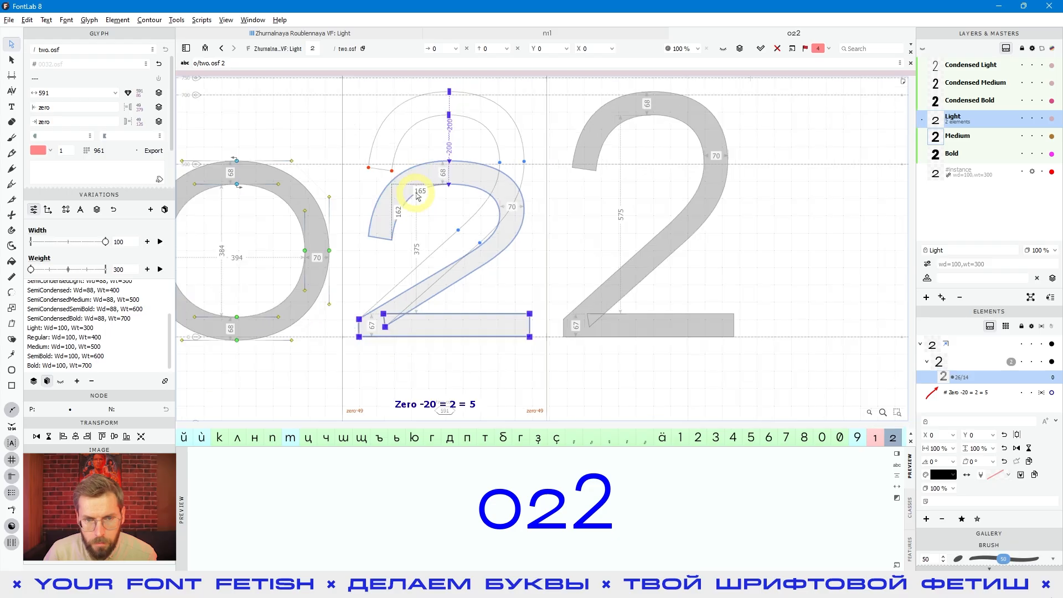
{"action": "scroll", "coordinate": [548, 214], "scroll_direction": "up", "scroll_amount": 1}
{"action": "scroll", "coordinate": [617, 223], "scroll_direction": "left", "scroll_amount": 2}
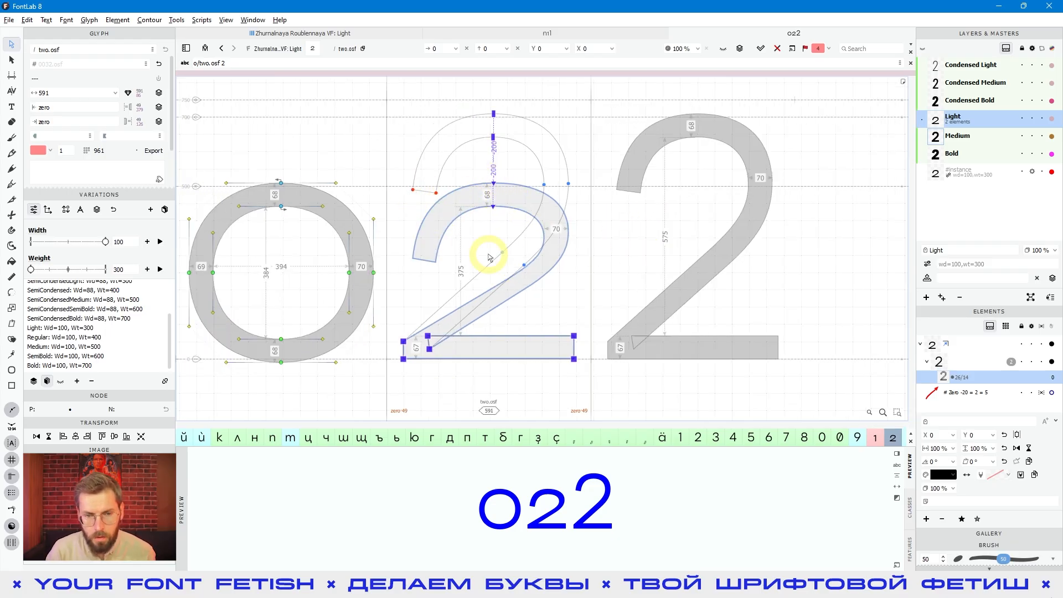
{"action": "key", "text": "shift+Down"}
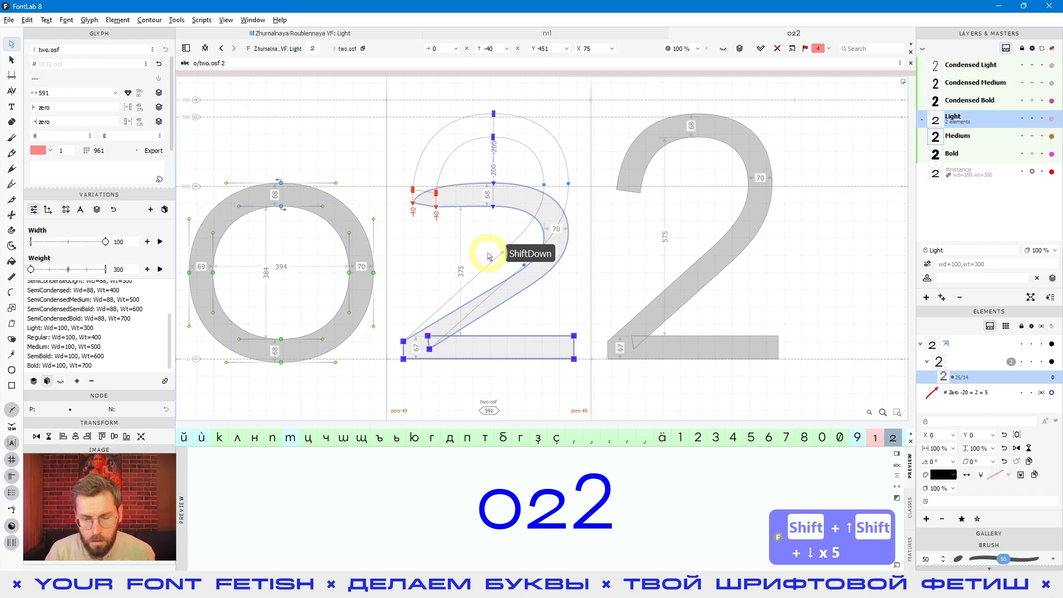
{"action": "key", "text": "shift+Down"}
{"action": "key", "text": "shift+Down"}
{"action": "key", "text": "shift+Down"}
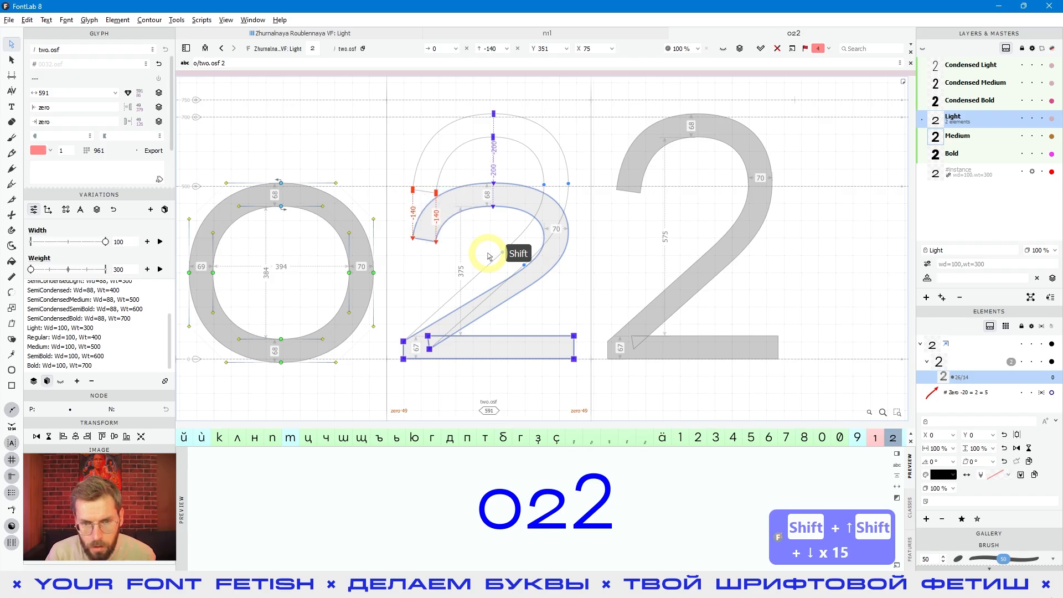
{"action": "key", "text": "shift+Down"}
{"action": "key", "text": "space"}
{"action": "key", "text": "space"}
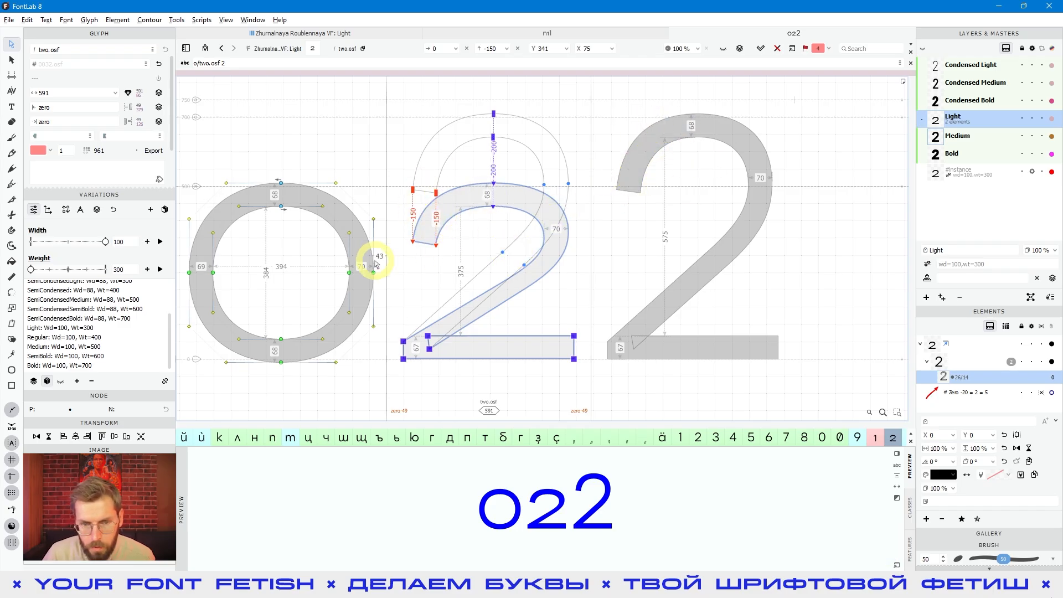
{"action": "key", "text": "space"}
{"action": "left_click_drag", "start_coordinate": [467, 266], "coordinate": [484, 239]}
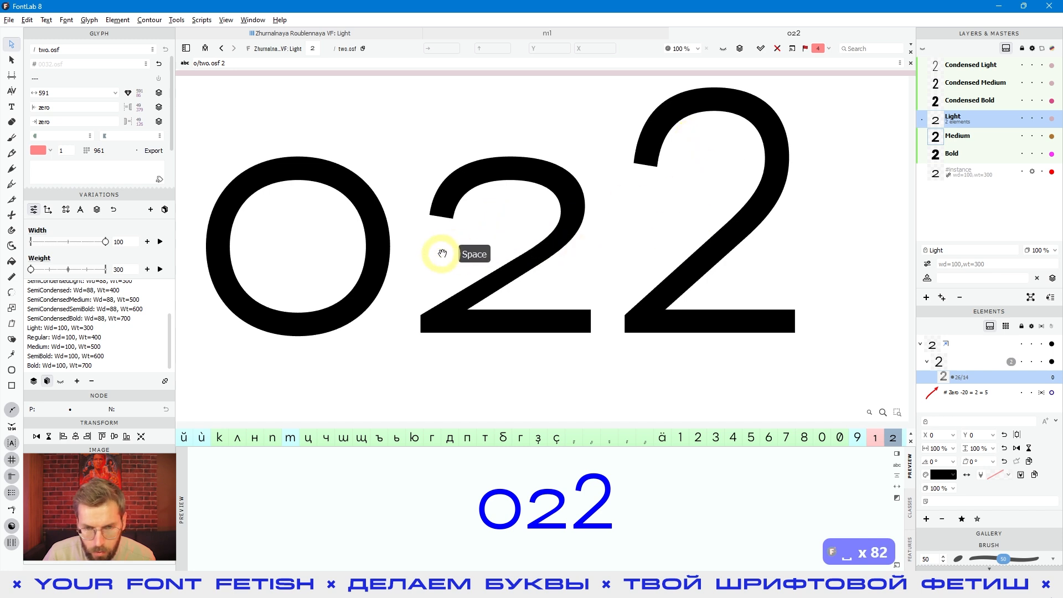
{"action": "left_click", "coordinate": [549, 251]}
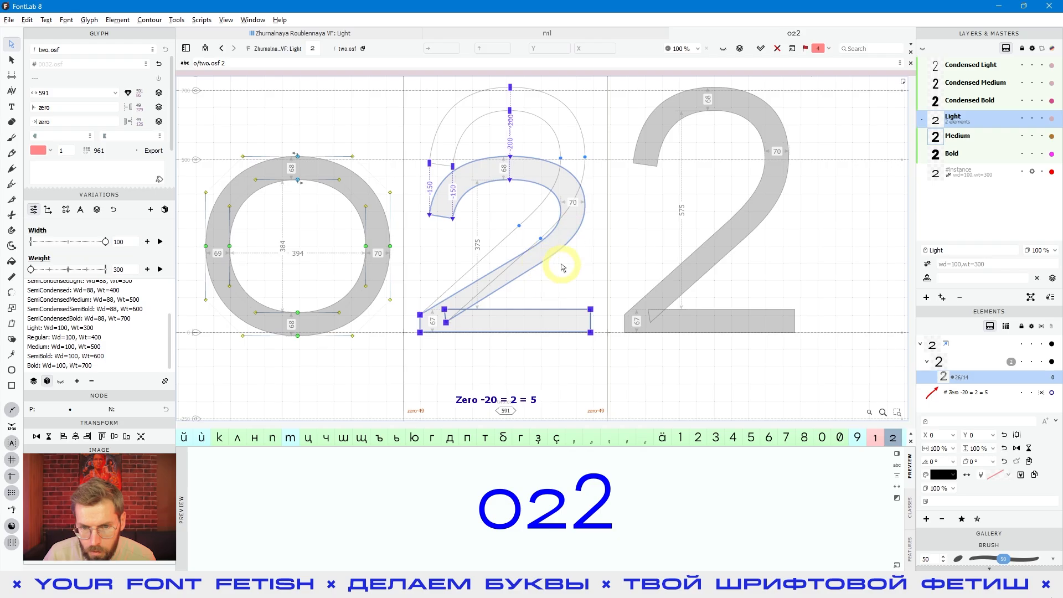
Activate the two Delta nodes where the curve joins the diagonal, keeping them at zero offset
{"action": "left_click_drag", "start_coordinate": [563, 259], "coordinate": [564, 261]}
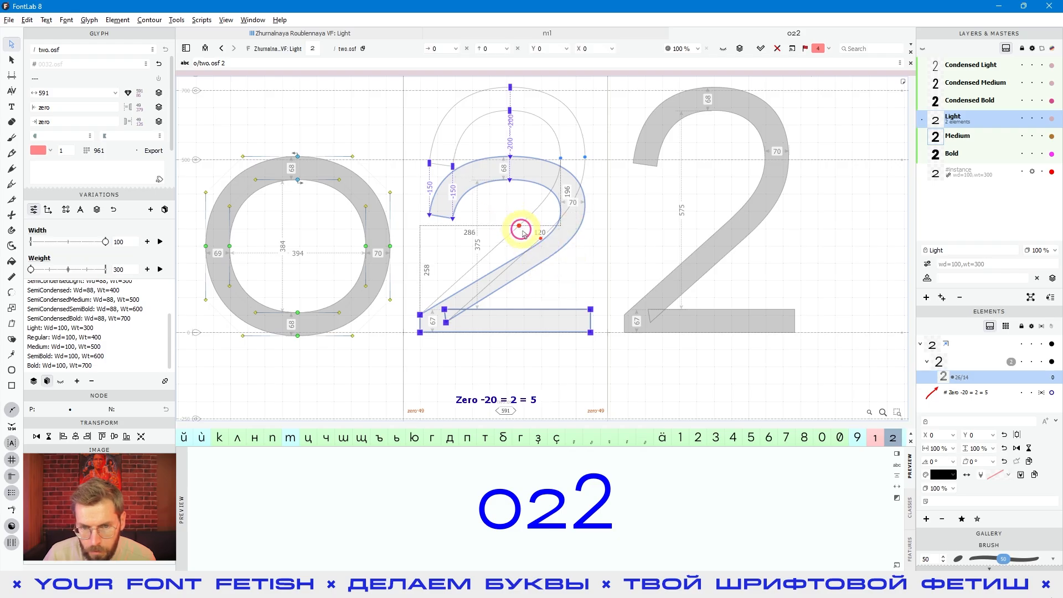
{"action": "left_click", "coordinate": [541, 240]}
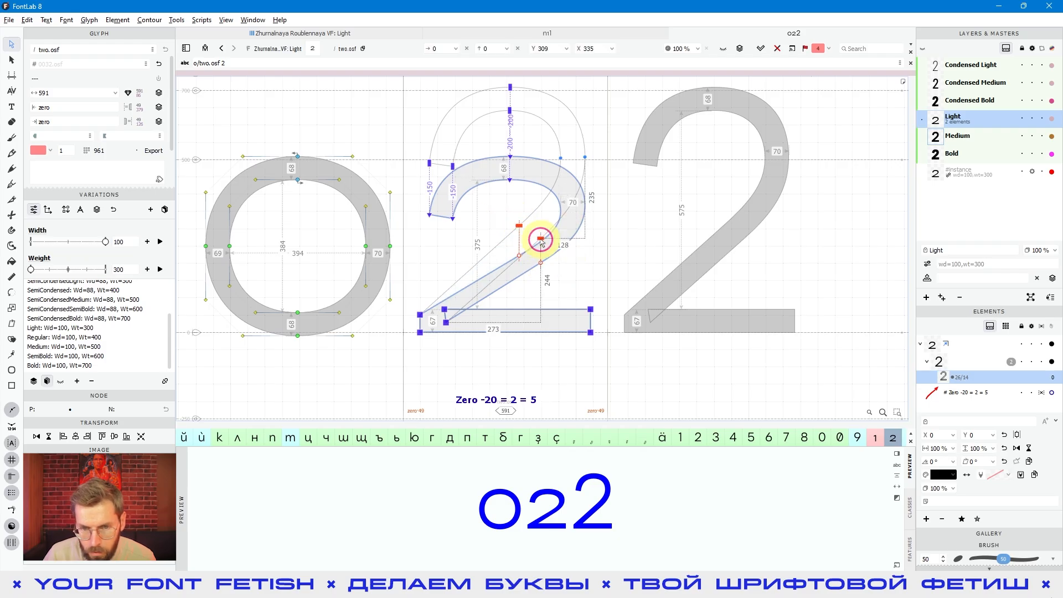
{"action": "double_click", "coordinate": [541, 239]}
{"action": "left_click", "coordinate": [520, 227]}
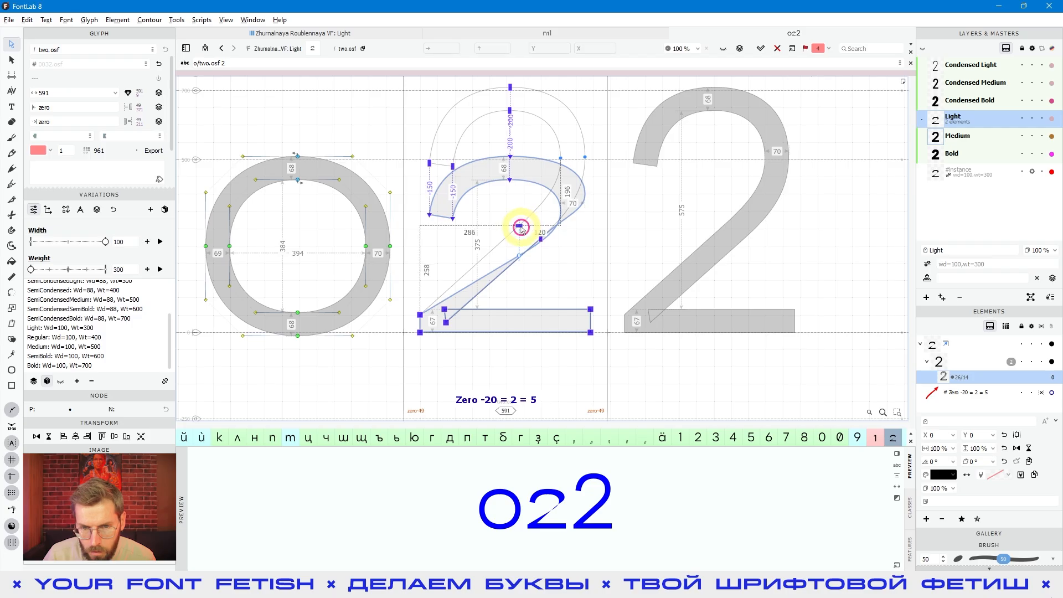
Lower the two curve-to-diagonal joint nodes by 100 units and preview the filled glyph
{"action": "left_click_drag", "start_coordinate": [511, 217], "coordinate": [560, 267]}
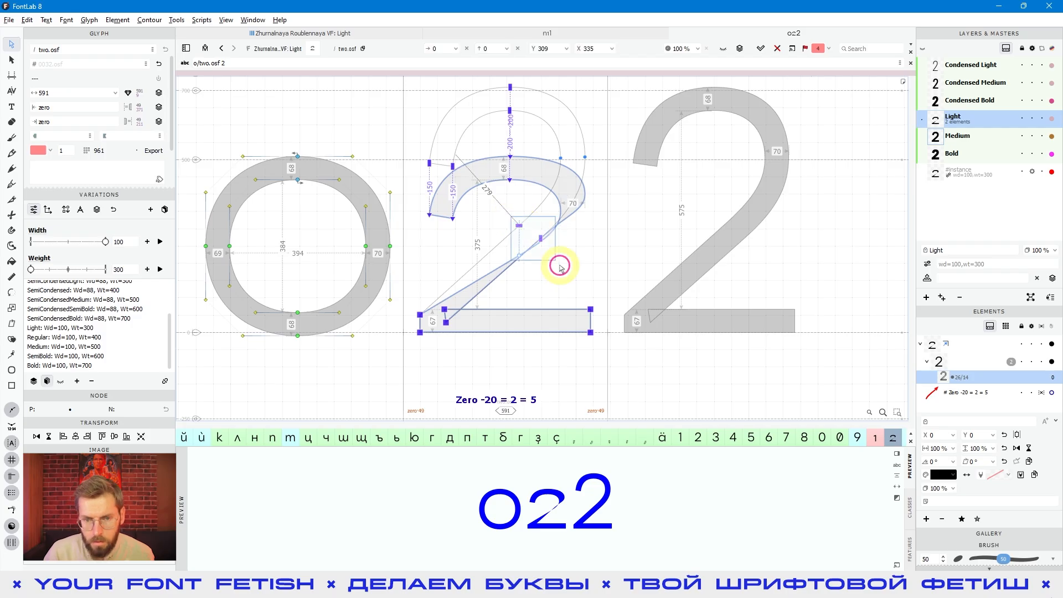
{"action": "key", "text": "Down"}
{"action": "key", "text": "Down"}
{"action": "key", "text": "Down"}
{"action": "key", "text": "Down"}
{"action": "key", "text": "shift+Down"}
{"action": "key", "text": "shift+Down"}
{"action": "key", "text": "shift+Down"}
{"action": "key", "text": "shift+Down"}
{"action": "key", "text": "shift+Down"}
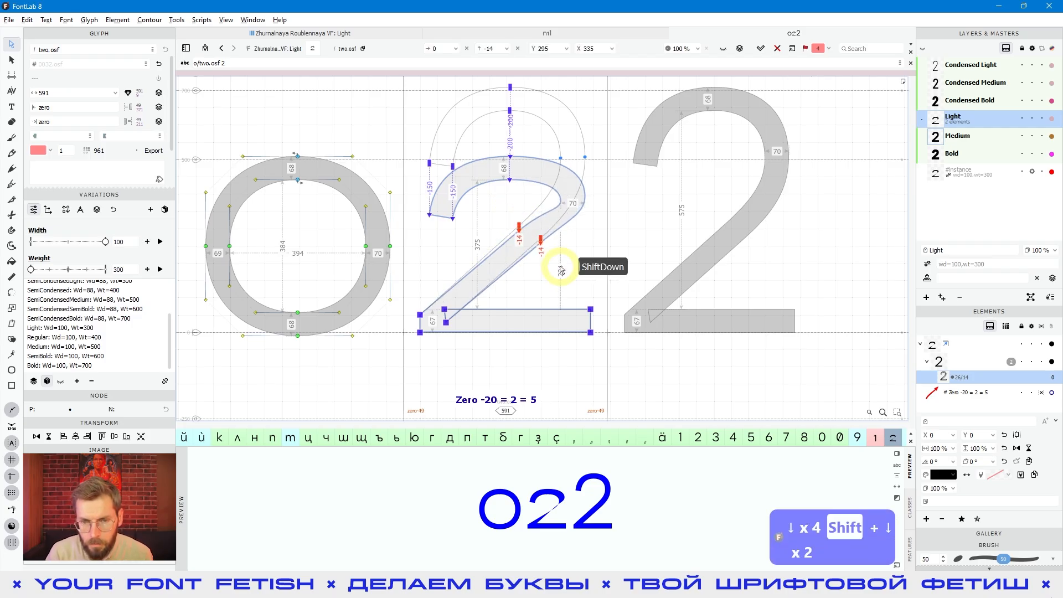
{"action": "key", "text": "shift+Down"}
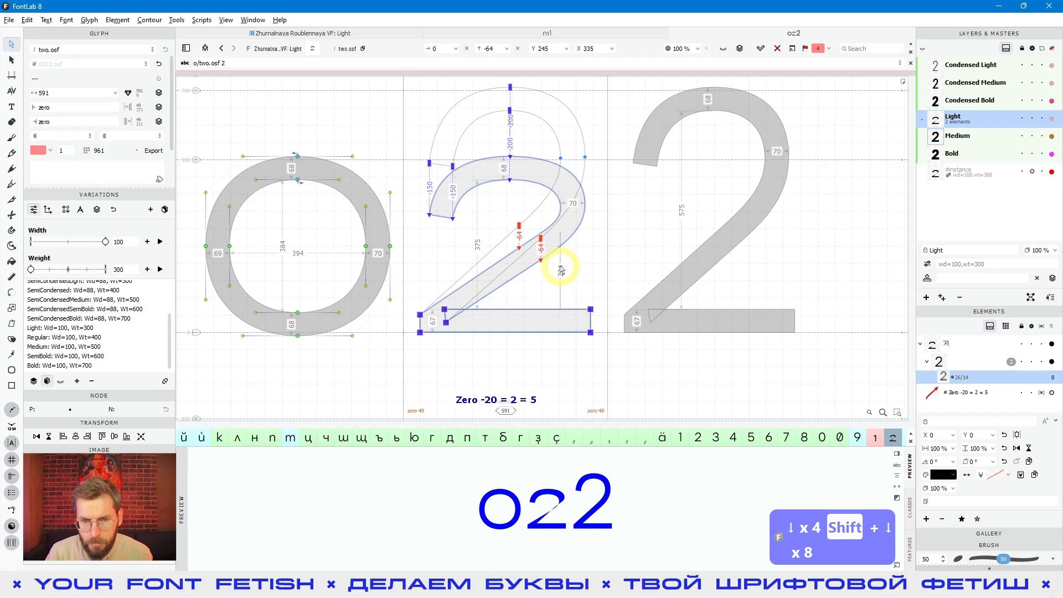
{"action": "key", "text": "shift+Down"}
{"action": "key", "text": "shift+Down"}
{"action": "key", "text": "space"}
{"action": "key", "text": "Down"}
{"action": "key", "text": "Down"}
{"action": "key", "text": "Down"}
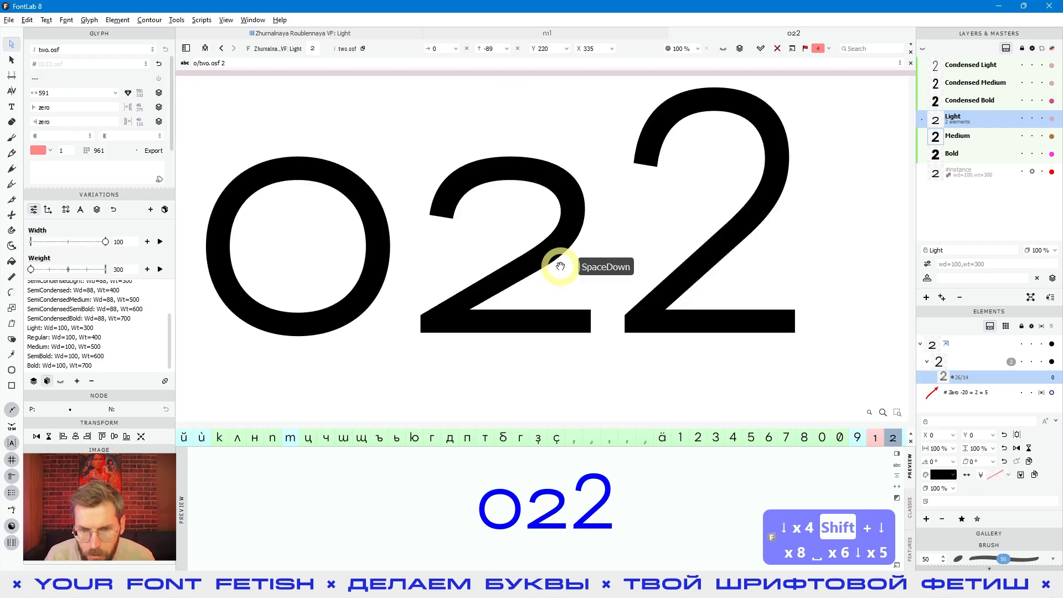
{"action": "key", "text": "Down"}
{"action": "key", "text": "shift+Down"}
{"action": "key", "text": "space"}
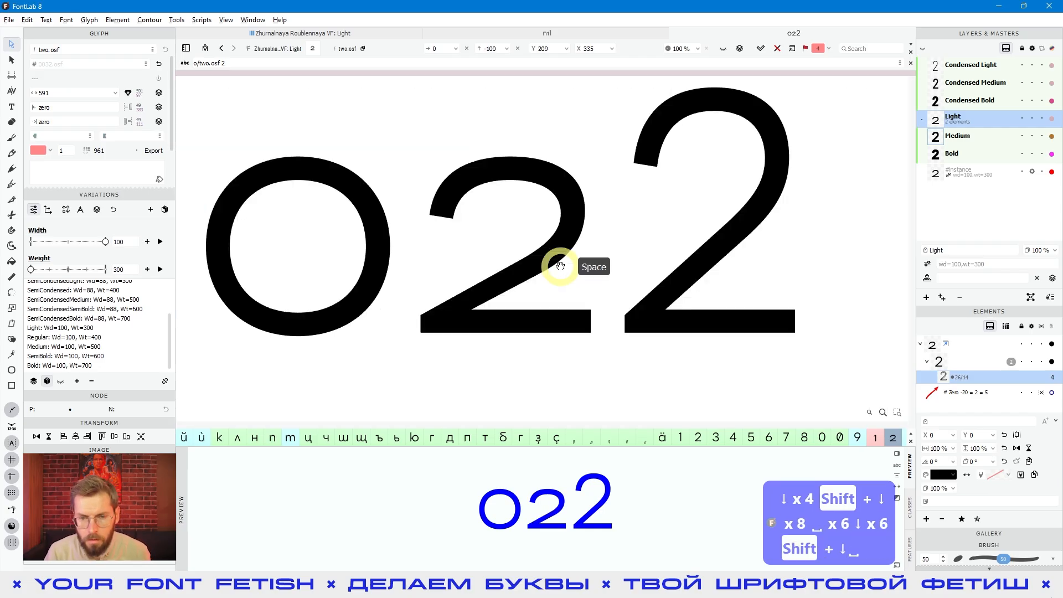
Lower the inner corner node at the diagonal's foot by 4 units
{"action": "scroll", "coordinate": [479, 292], "scroll_direction": "up", "scroll_amount": 1}
{"action": "left_click_drag", "start_coordinate": [417, 378], "coordinate": [466, 328]}
{"action": "key", "text": "space"}
{"action": "key", "text": "Down"}
{"action": "key", "text": "Down"}
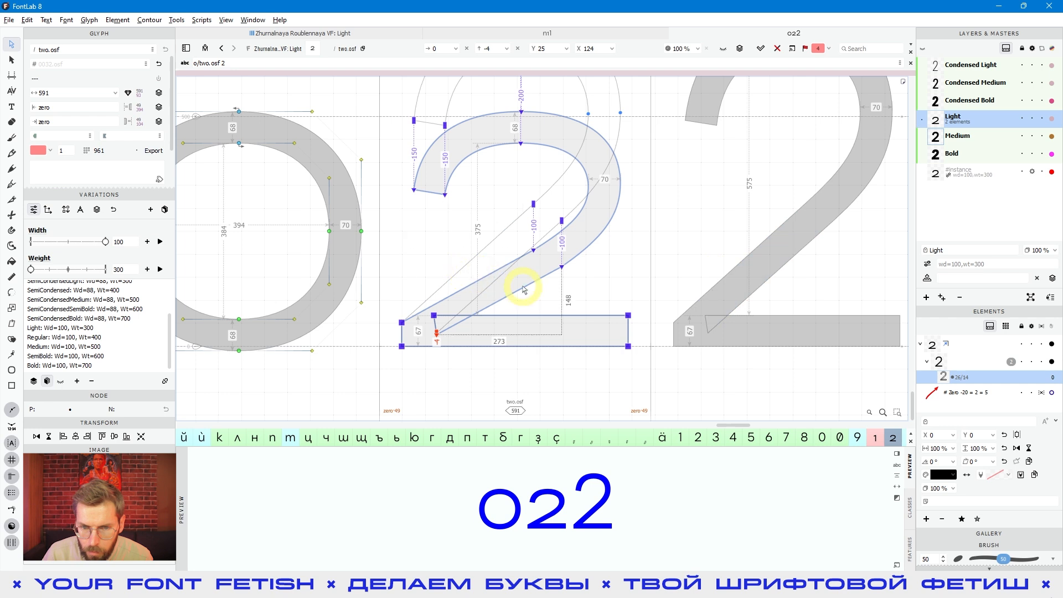
Adjust the upper joint node of the diagonal to a vertical offset of -96 and a horizontal offset of 1
{"action": "left_click", "coordinate": [540, 261]}
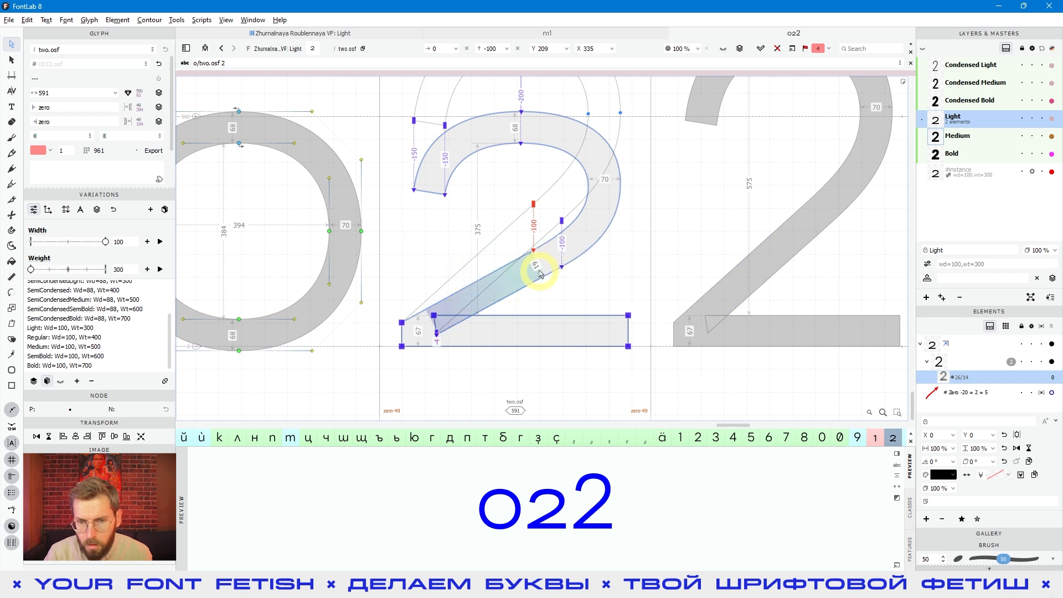
{"action": "key", "text": "Up"}
{"action": "key", "text": "Up"}
{"action": "key", "text": "Up"}
{"action": "key", "text": "Up"}
{"action": "key", "text": "Up"}
{"action": "key", "text": "space"}
{"action": "key", "text": "Right"}
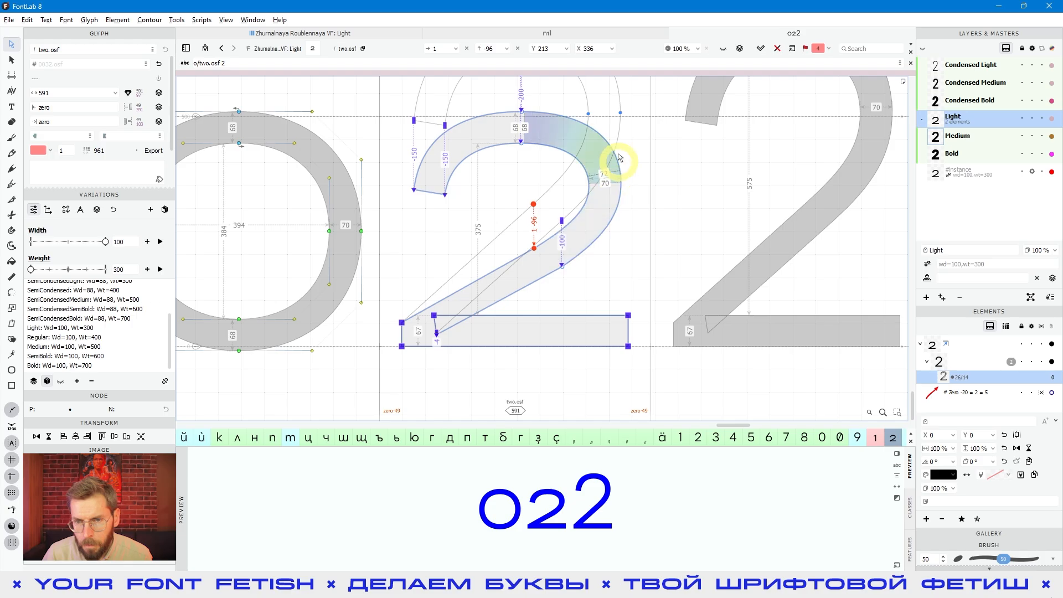
{"action": "left_click", "coordinate": [518, 190]}
{"action": "key", "text": "space"}
{"action": "left_click_drag", "start_coordinate": [519, 190], "coordinate": [524, 214]}
Raise the outer and inner nodes at the diagonal's foot by 4 units, checking the filled shape
{"action": "scroll", "coordinate": [526, 213], "scroll_direction": "down", "scroll_amount": 2}
{"action": "key", "text": "space"}
{"action": "left_click_drag", "start_coordinate": [527, 348], "coordinate": [508, 352]}
{"action": "scroll", "coordinate": [438, 339], "scroll_direction": "up", "scroll_amount": 3}
{"action": "left_click_drag", "start_coordinate": [384, 293], "coordinate": [462, 328]}
{"action": "key", "text": "space"}
{"action": "key", "text": "Up"}
{"action": "key", "text": "Up"}
{"action": "key", "text": "Up"}
{"action": "key", "text": "Down"}
{"action": "key", "text": "Down"}
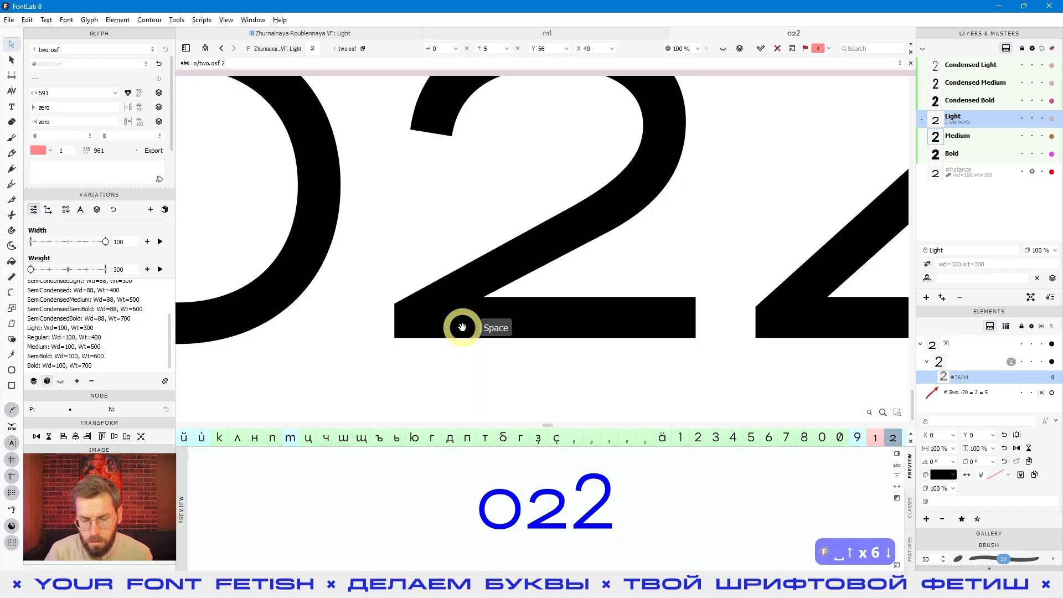
{"action": "scroll", "coordinate": [487, 313], "scroll_direction": "down", "scroll_amount": 3}
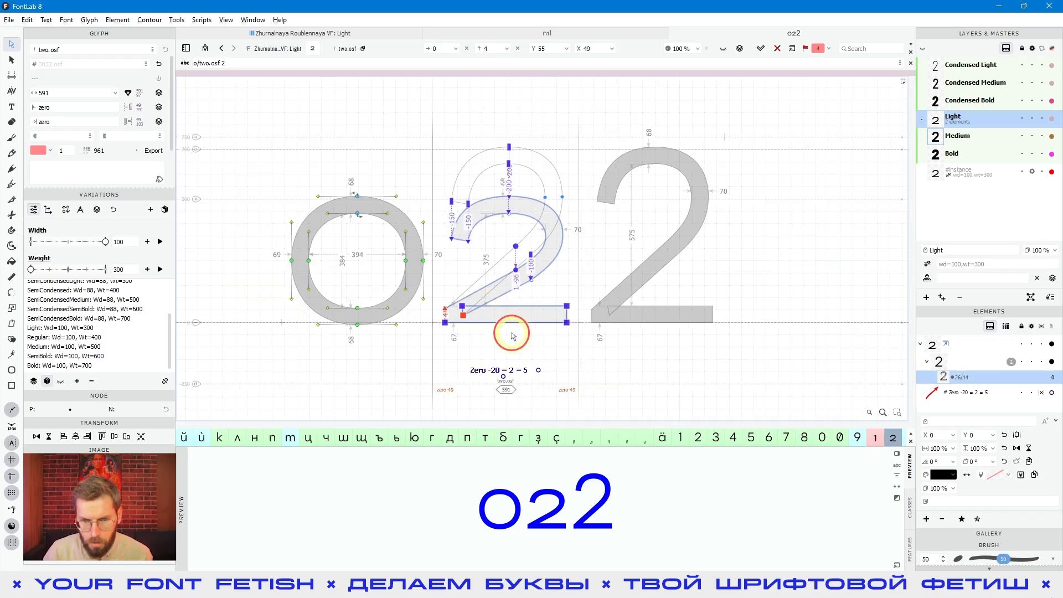
Set the lower joint node of the diagonal to a vertical offset of -102 and check the filled glyph
{"action": "key", "text": "space"}
{"action": "scroll", "coordinate": [581, 257], "scroll_direction": "up", "scroll_amount": 2}
{"action": "left_click_drag", "start_coordinate": [516, 341], "coordinate": [486, 320]}
{"action": "key", "text": "space"}
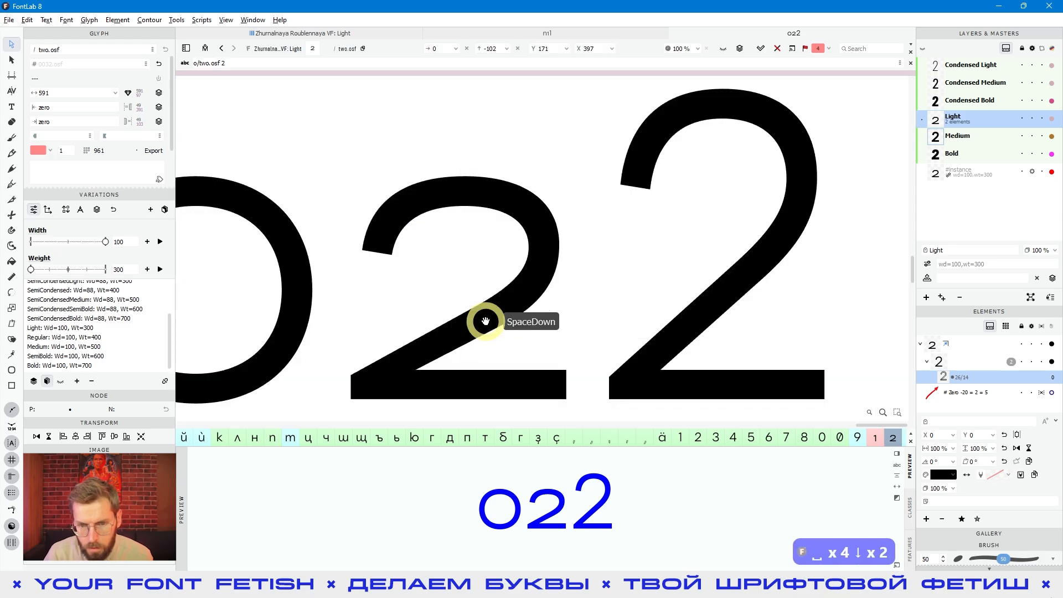
{"action": "key", "text": "space"}
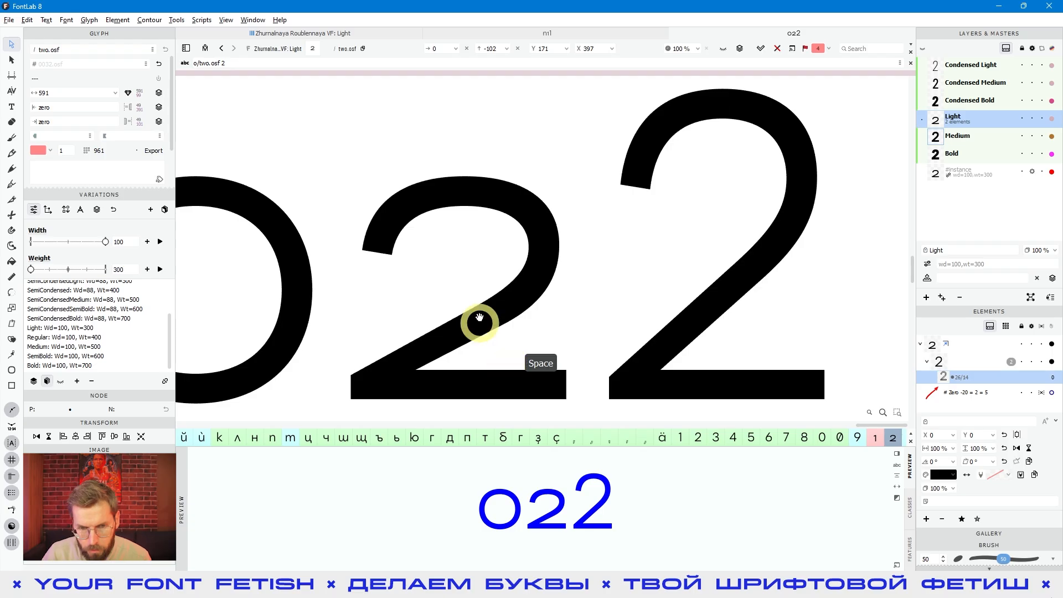
{"action": "scroll", "coordinate": [479, 319], "scroll_direction": "down", "scroll_amount": 3}
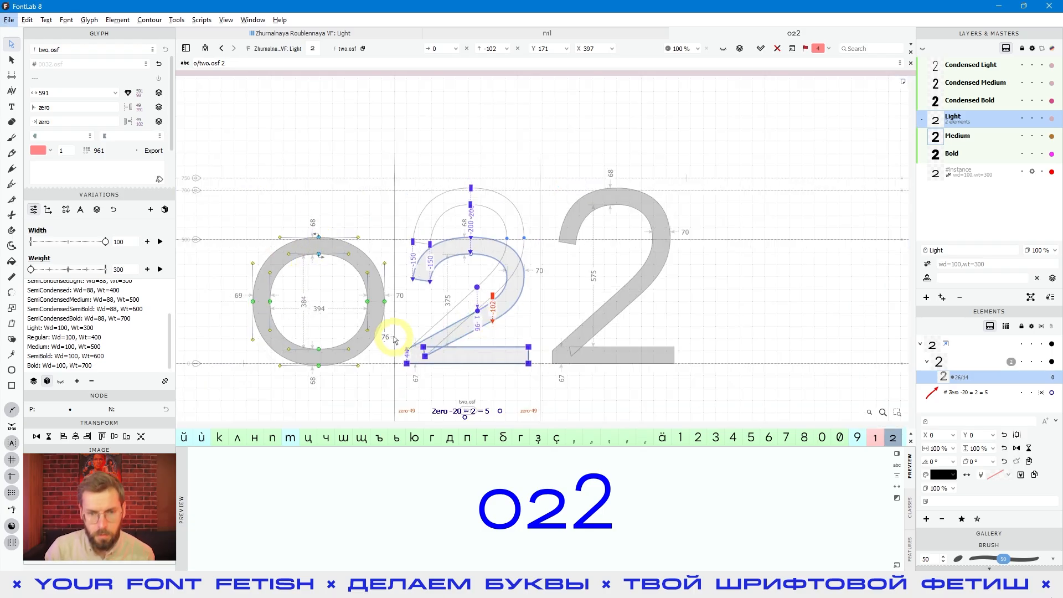
Examine the filled figures in the Light master and compare them with the Bold master's heavier shapes
{"action": "key", "text": "space"}
{"action": "left_click_drag", "start_coordinate": [513, 373], "coordinate": [513, 333]}
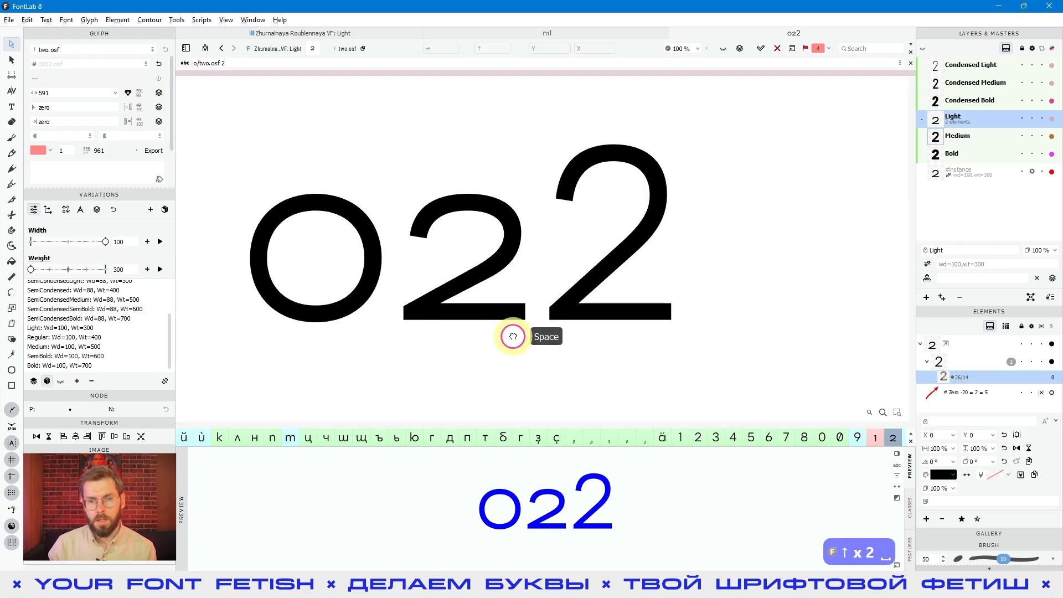
{"action": "left_click_drag", "start_coordinate": [672, 319], "coordinate": [640, 325]}
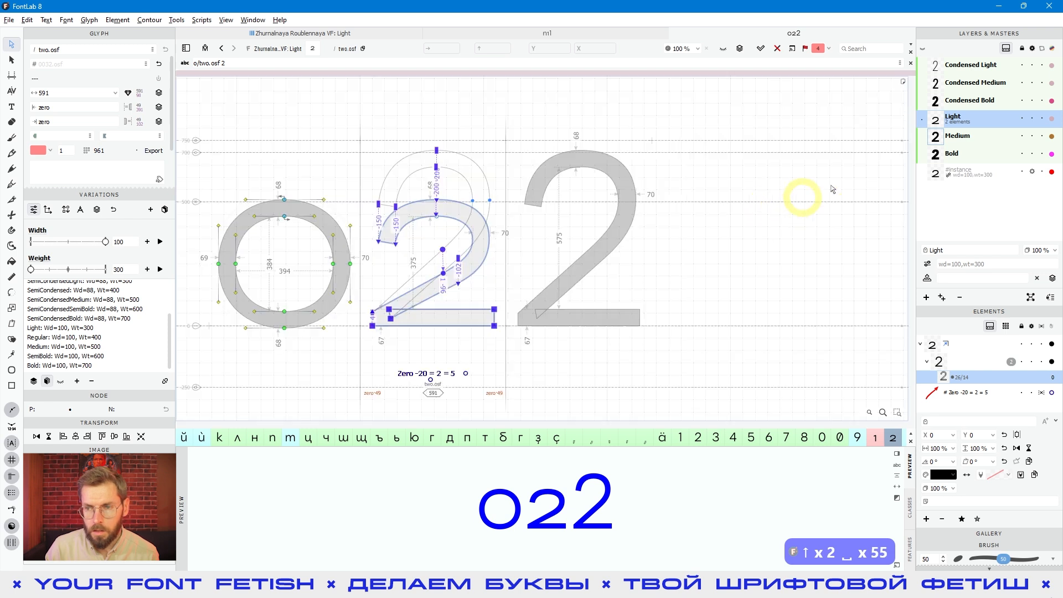
{"action": "left_click", "coordinate": [966, 154]}
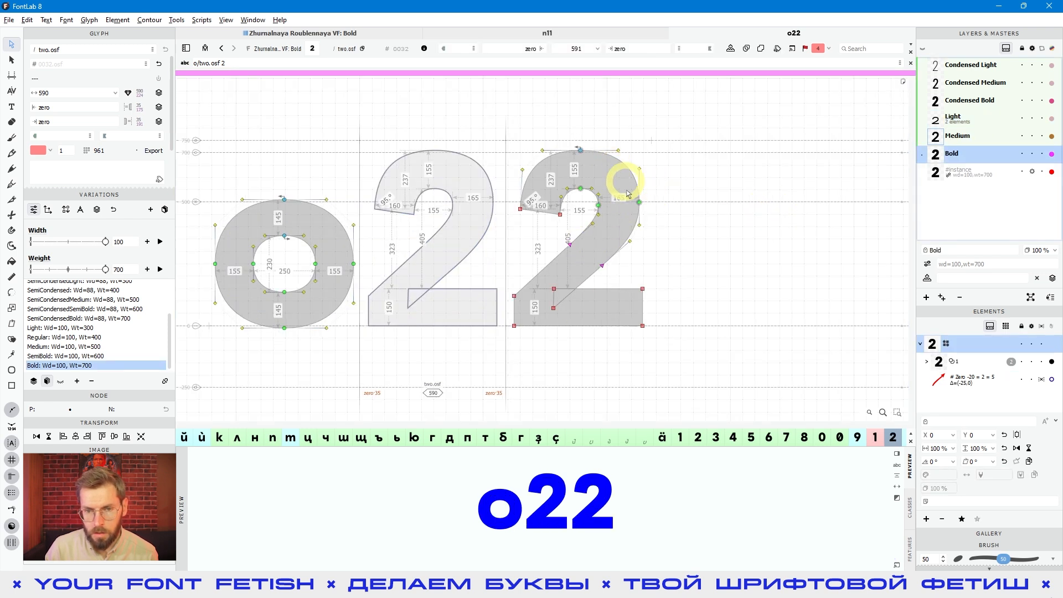
{"action": "left_click", "coordinate": [965, 118]}
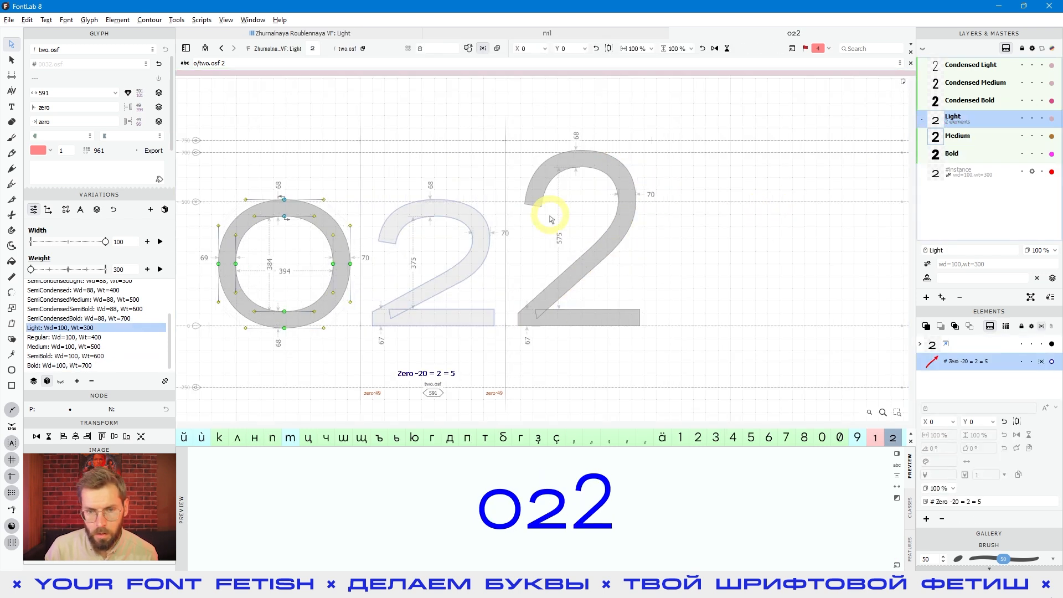
{"action": "key", "text": "space"}
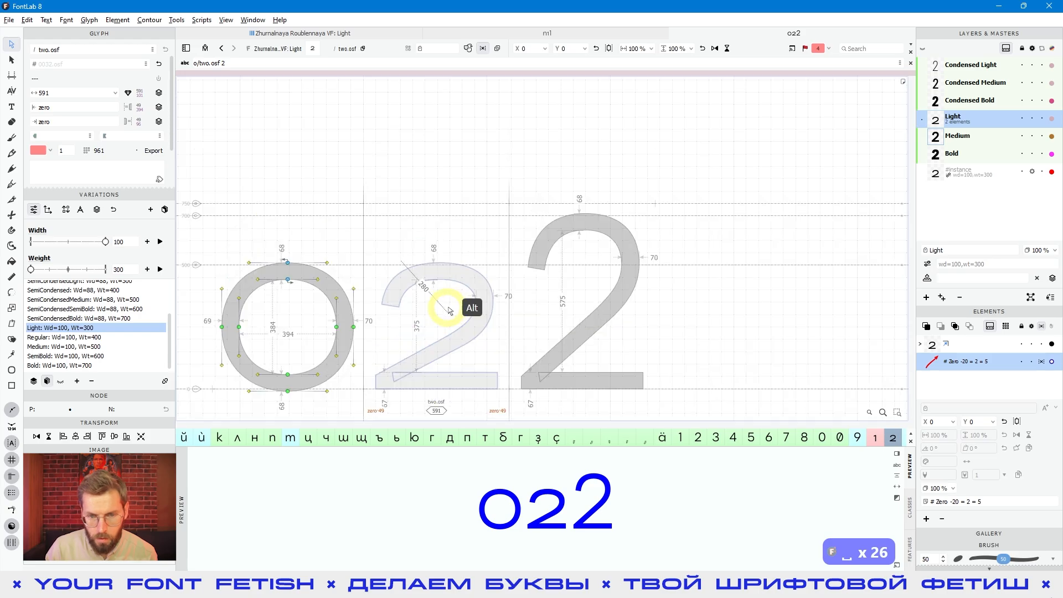
Set the lower joint node of the diagonal to a horizontal offset of -6 and a vertical offset of -103
{"action": "left_click", "coordinate": [475, 324]}
{"action": "scroll", "coordinate": [468, 349], "scroll_direction": "up", "scroll_amount": 3}
{"action": "key", "text": "space"}
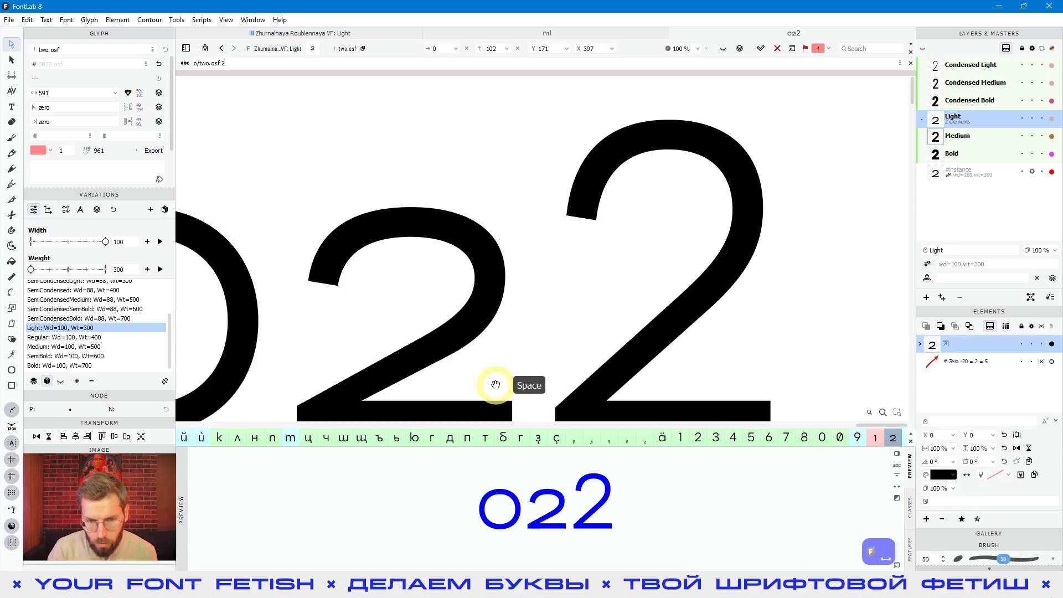
{"action": "key", "text": "Left"}
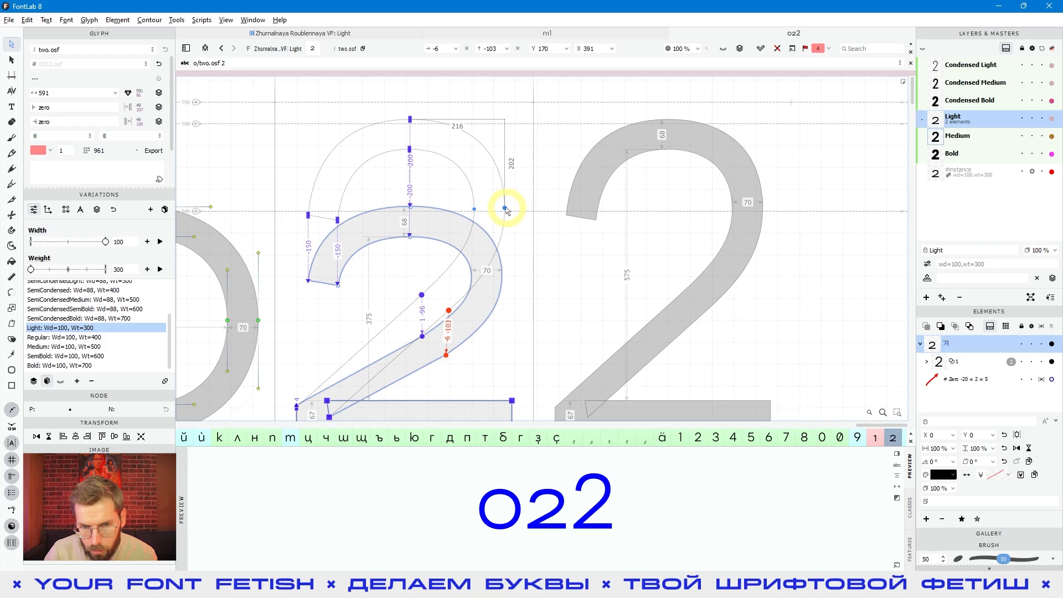
Activate the inner and outer nodes on the bowl's right side as smooth delta nodes and lower both by 150 units
{"action": "left_click", "coordinate": [474, 209]}
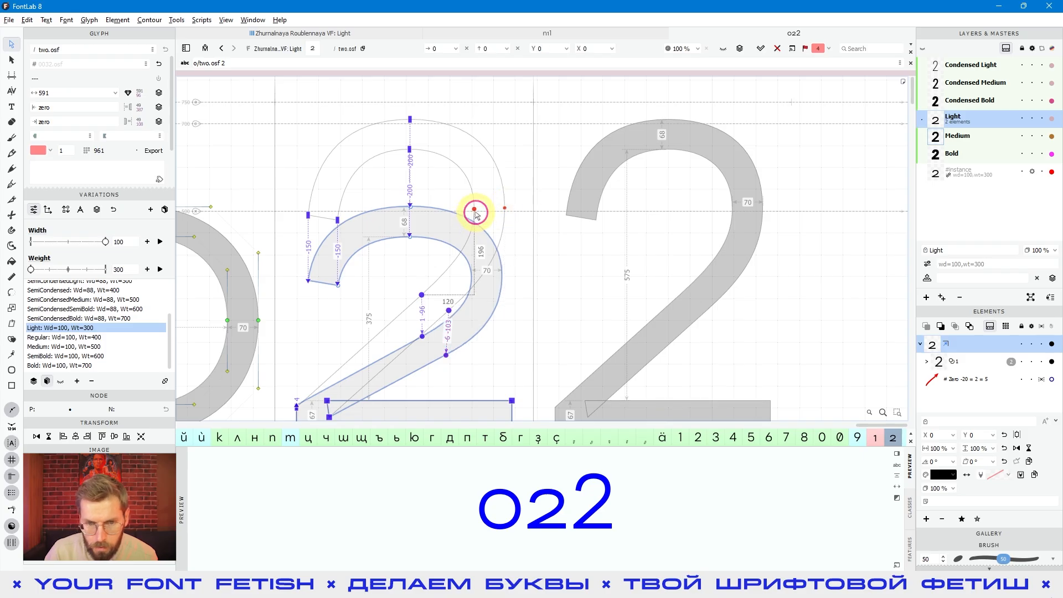
{"action": "double_click", "coordinate": [476, 211]}
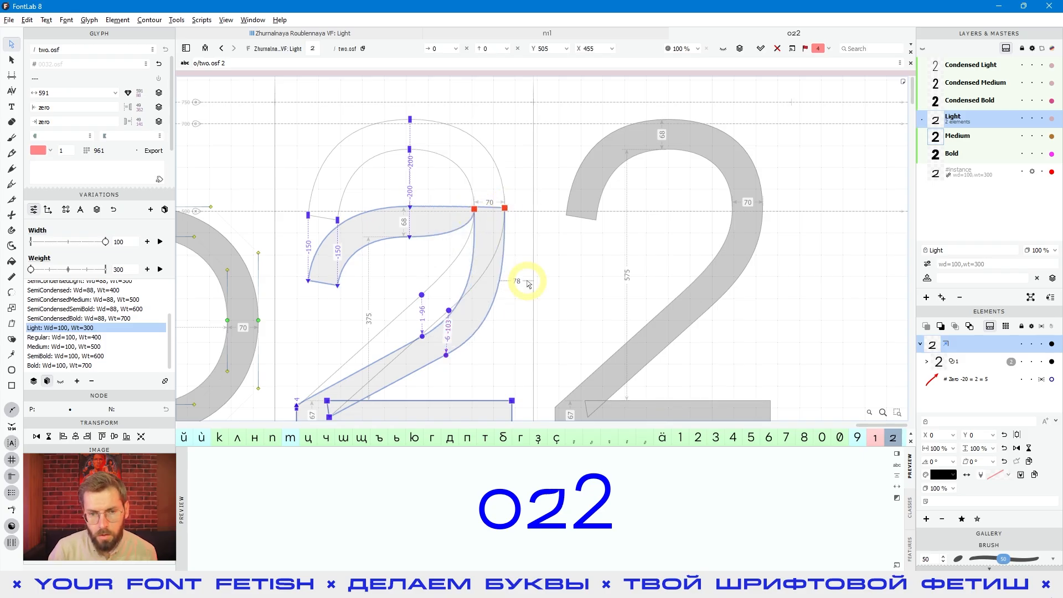
{"action": "key", "text": "shift+Down"}
{"action": "key", "text": "shift+Down"}
{"action": "key", "text": "shift+Down"}
{"action": "key", "text": "shift+Down"}
{"action": "key", "text": "shift+Down"}
{"action": "key", "text": "shift+Down"}
{"action": "key", "text": "shift+Down"}
{"action": "key", "text": "shift+Down"}
{"action": "key", "text": "shift+Down"}
{"action": "key", "text": "shift+Down"}
{"action": "key", "text": "shift+Down"}
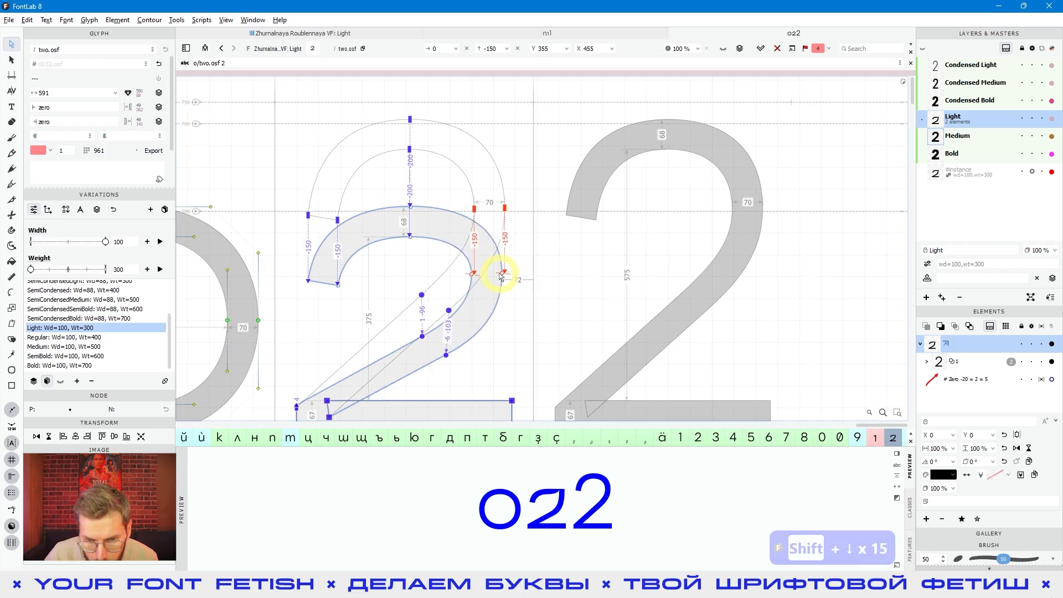
{"action": "double_click", "coordinate": [505, 209]}
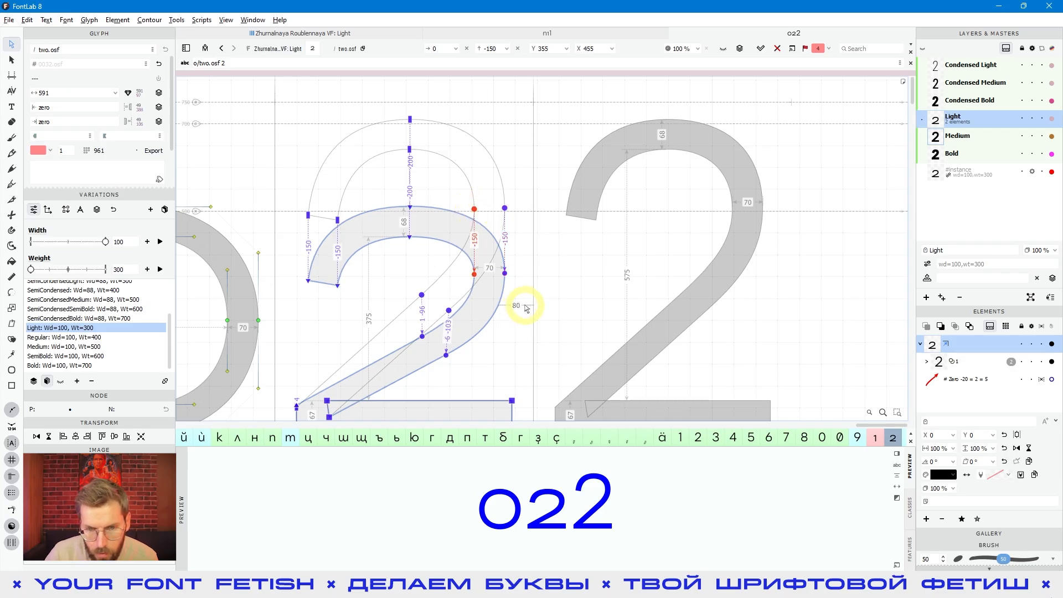
Lower the outer node on the bowl's right side to a vertical offset of -153, checking the filled shape
{"action": "scroll", "coordinate": [523, 282], "scroll_direction": "down", "scroll_amount": 1}
{"action": "key", "text": "space"}
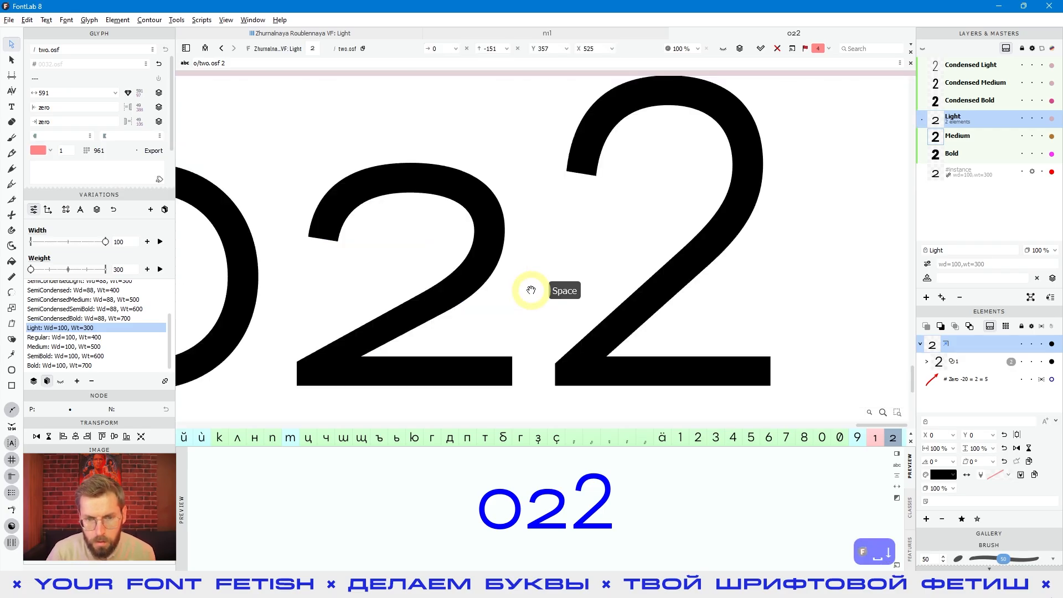
{"action": "key", "text": "Down"}
{"action": "key", "text": "Down"}
{"action": "left_click", "coordinate": [536, 287]}
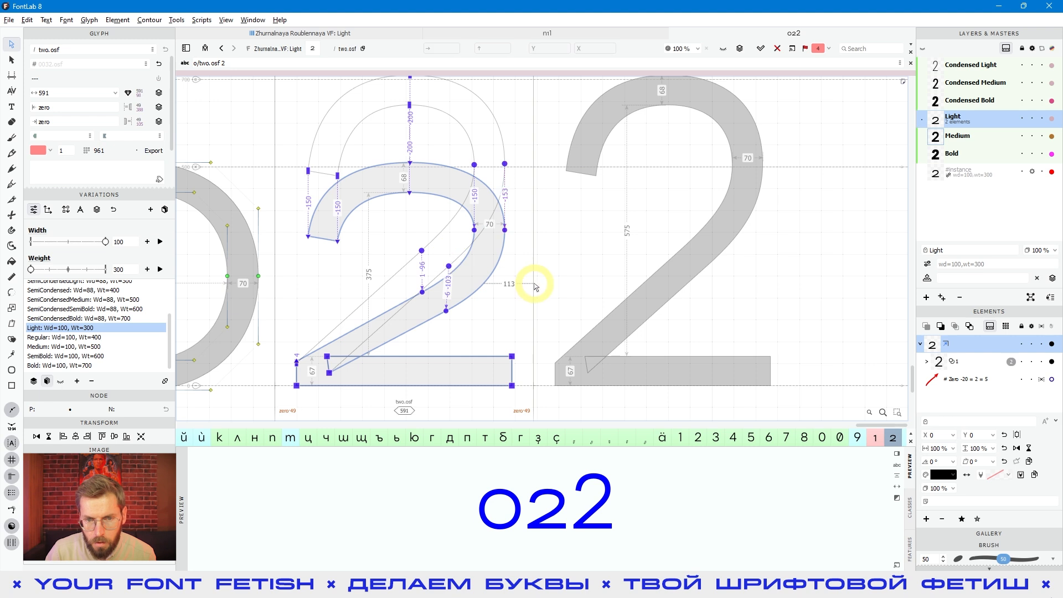
Lower both right-side bowl nodes by 10 more units, to offsets of -160 and -163, and check the filled shape
{"action": "left_click_drag", "start_coordinate": [535, 224], "coordinate": [464, 244]}
{"action": "key", "text": "space"}
{"action": "key", "text": "shift+Down"}
{"action": "key", "text": "shift+Down"}
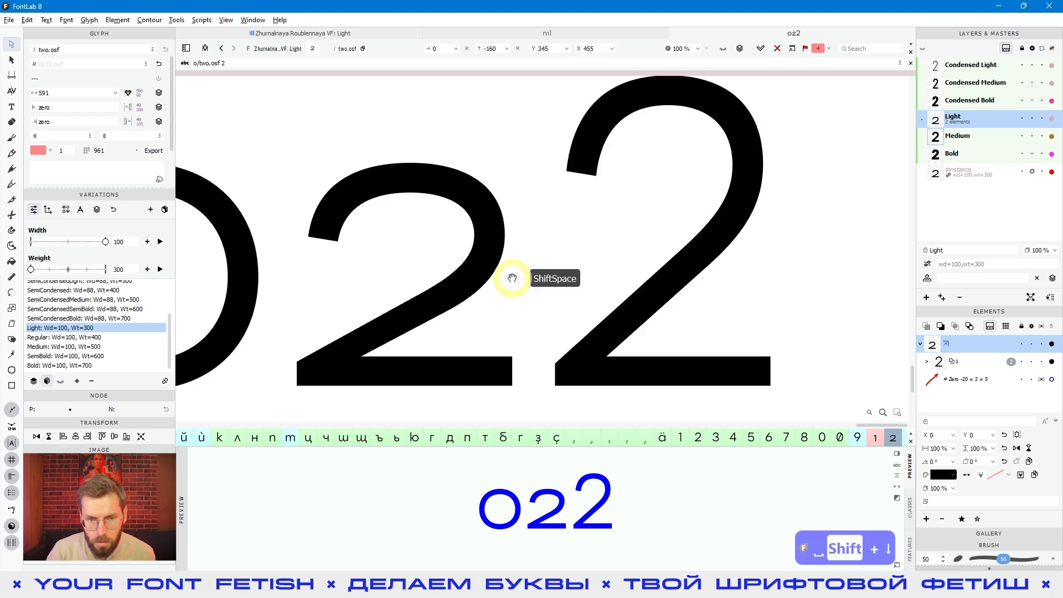
{"action": "key", "text": "shift+Up"}
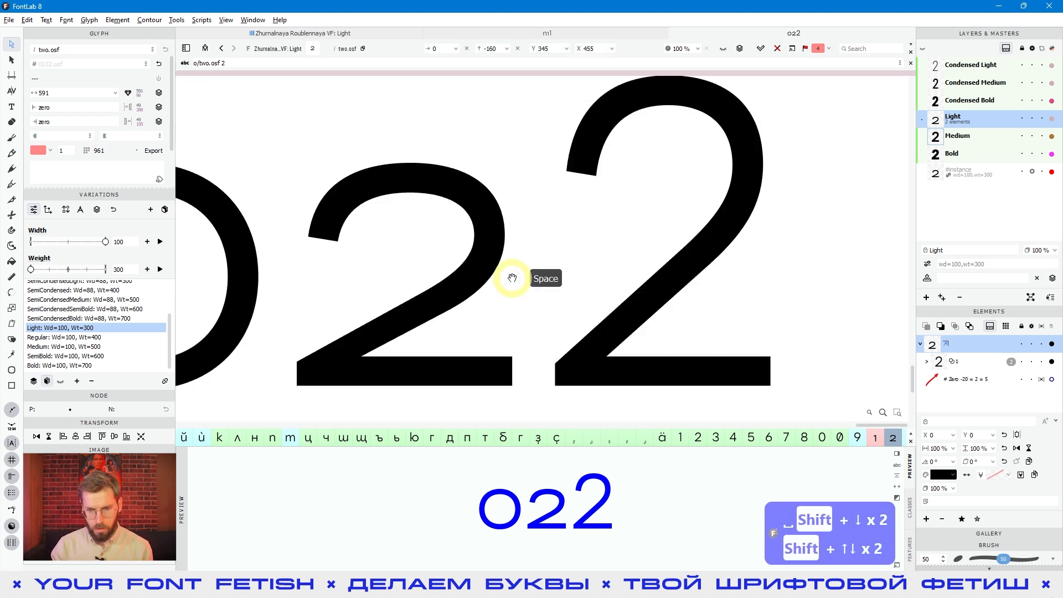
{"action": "left_click", "coordinate": [458, 329]}
{"action": "key", "text": "space"}
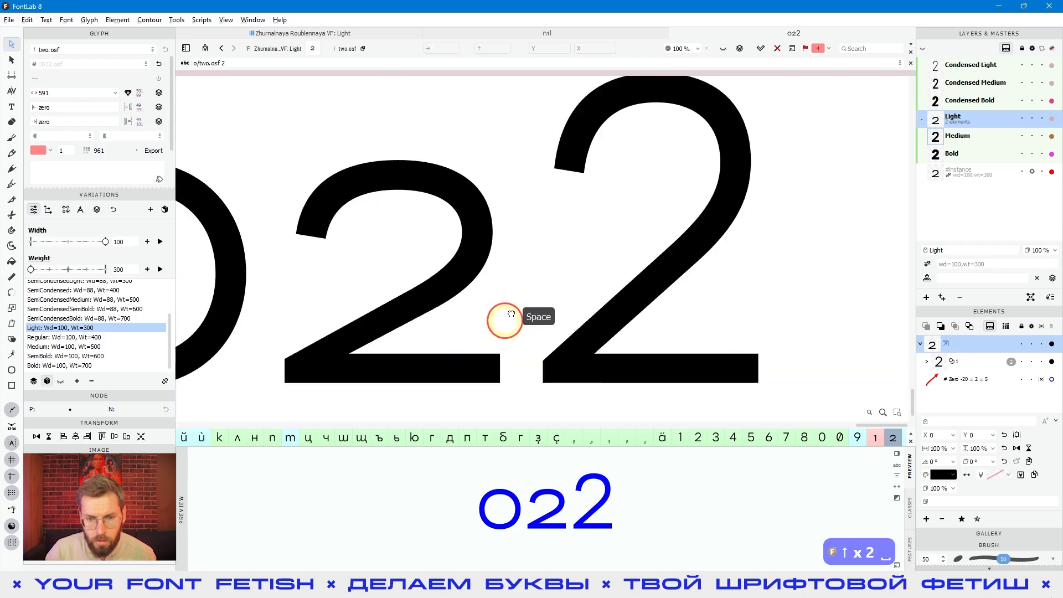
{"action": "scroll", "coordinate": [499, 292], "scroll_direction": "down", "scroll_amount": 2}
{"action": "left_click", "coordinate": [608, 373]}
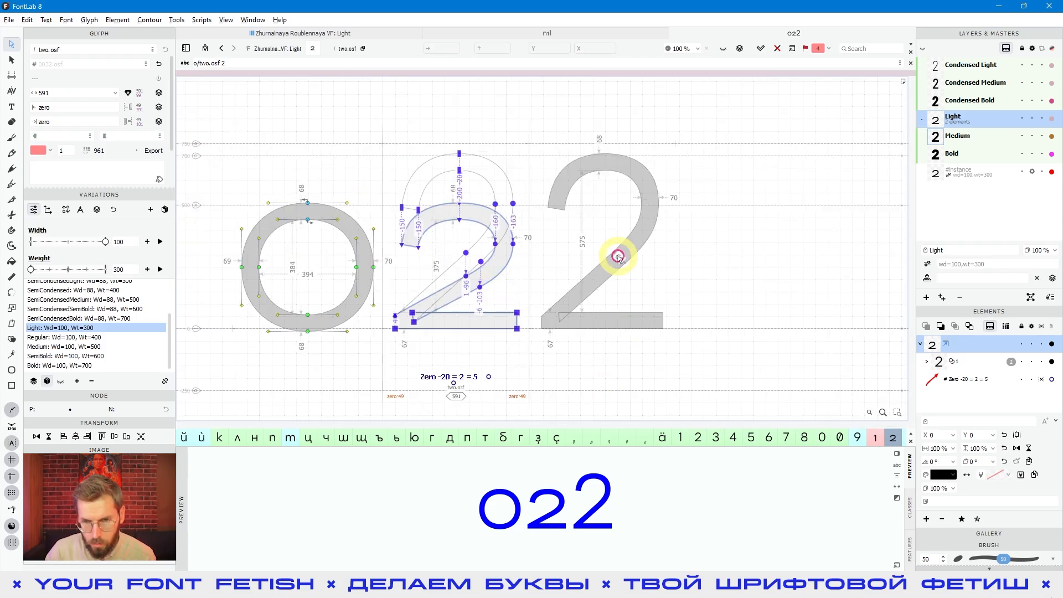
In the full-height two glyph, select the handles of the upper-left arc and shift them left to X 89
{"action": "left_click", "coordinate": [613, 220]}
{"action": "left_click_drag", "start_coordinate": [561, 135], "coordinate": [565, 174]}
{"action": "left_click_drag", "start_coordinate": [588, 140], "coordinate": [566, 182]}
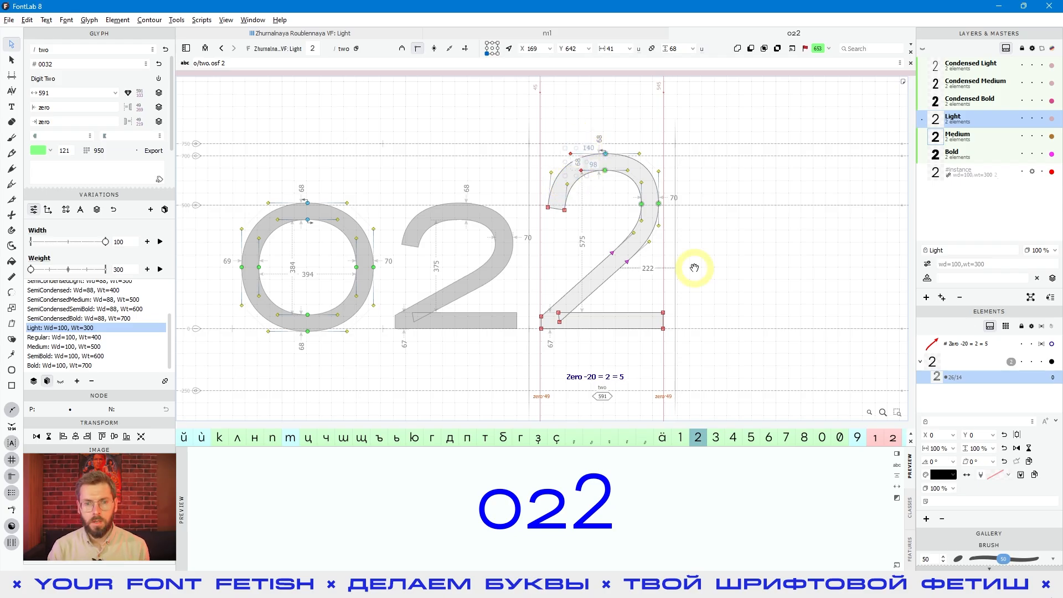
{"action": "key", "text": "space"}
{"action": "key", "text": "shift+Left"}
{"action": "key", "text": "shift+Left"}
{"action": "key", "text": "shift+Left"}
{"action": "key", "text": "shift+Left"}
{"action": "key", "text": "shift+Left"}
{"action": "key", "text": "shift+Left"}
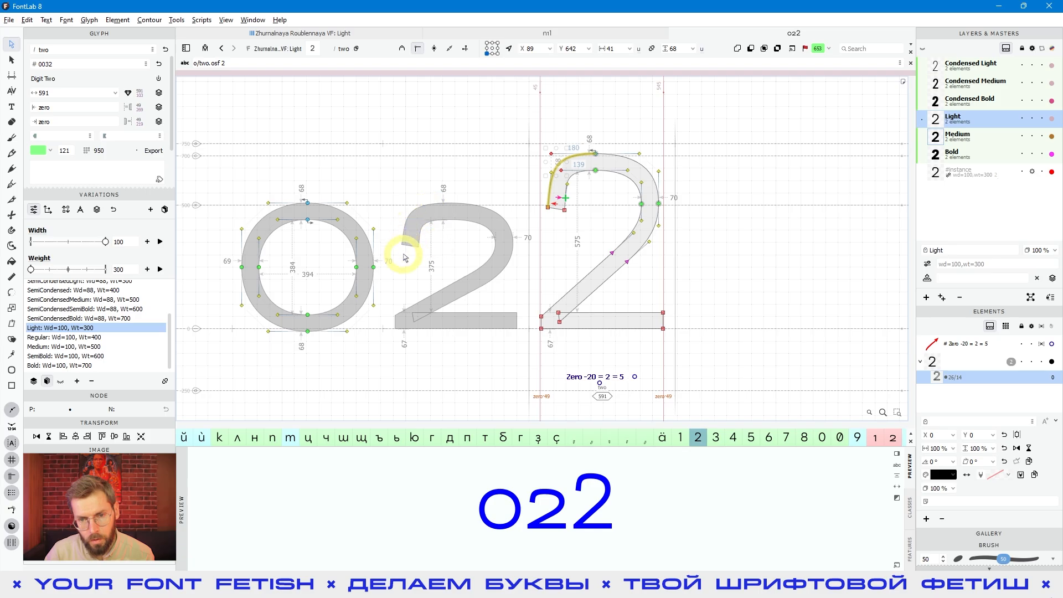
Shift the upper-left arc of the full-height two back right to X 159, checking the filled figures
{"action": "key", "text": "shift+Right"}
{"action": "key", "text": "shift+Right"}
{"action": "key", "text": "shift+Right"}
{"action": "key", "text": "shift+Right"}
{"action": "key", "text": "shift+Right"}
{"action": "key", "text": "shift+Right"}
{"action": "key", "text": "shift+Right"}
{"action": "key", "text": "shift+Right"}
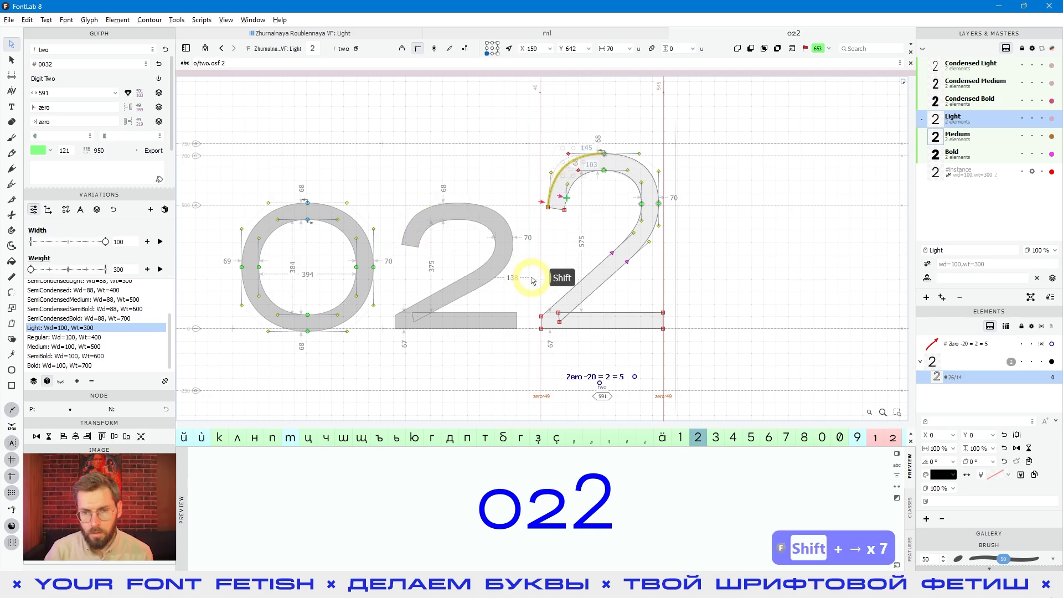
{"action": "key", "text": "space"}
{"action": "key", "text": "shift+Left"}
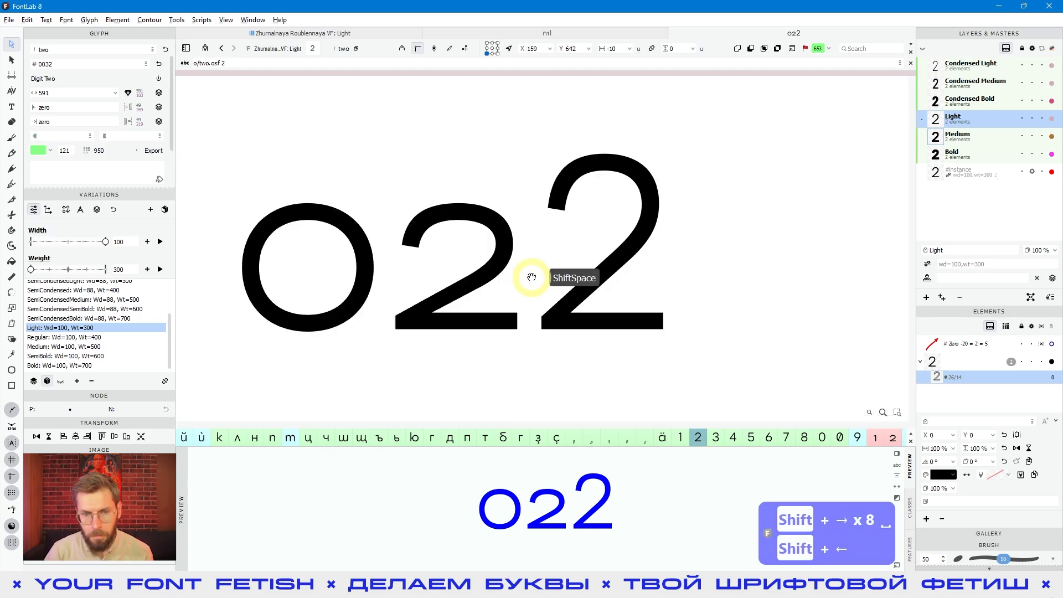
{"action": "left_click", "coordinate": [519, 293]}
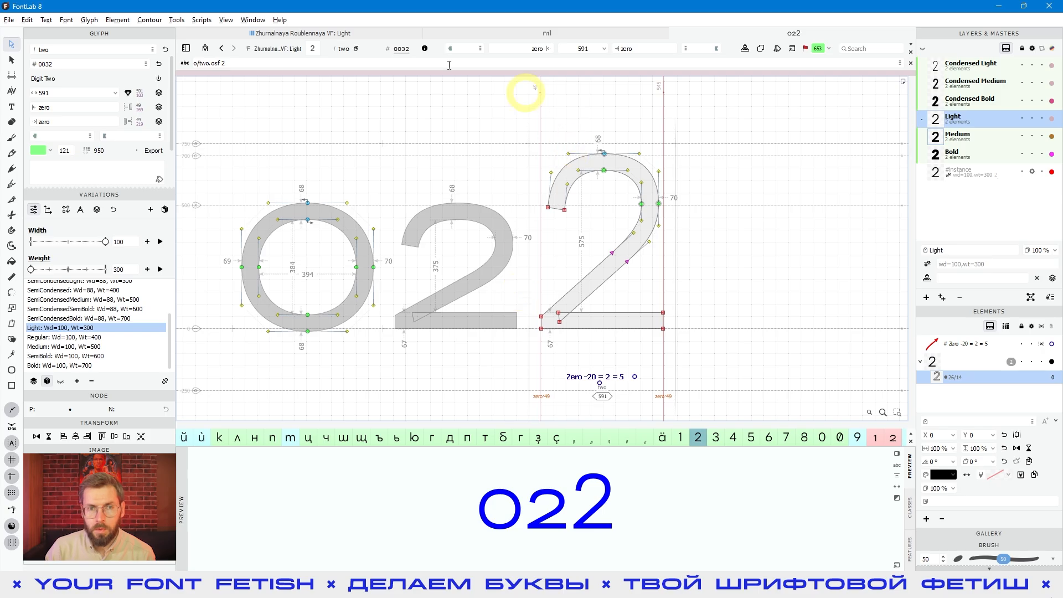
Return to the font's glyph overview and open the empty zero.osf glyph for editing
{"action": "left_click", "coordinate": [294, 37]}
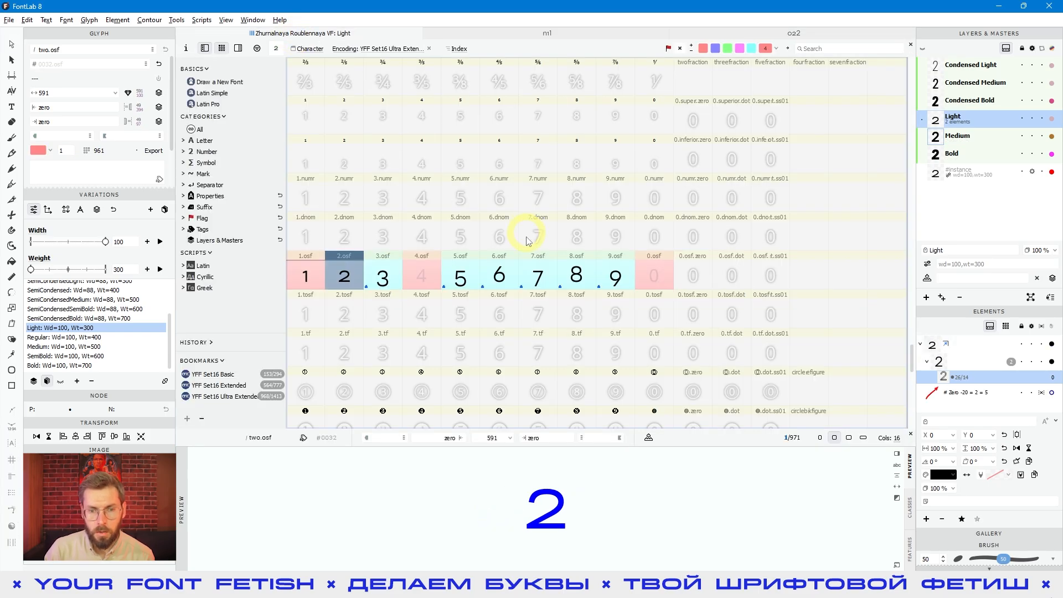
{"action": "left_click", "coordinate": [497, 278]}
{"action": "left_click", "coordinate": [433, 280]}
{"action": "double_click", "coordinate": [664, 274]}
Add an element reference to the zero glyph in all masters of zero.osf
{"action": "right_click", "coordinate": [542, 233]}
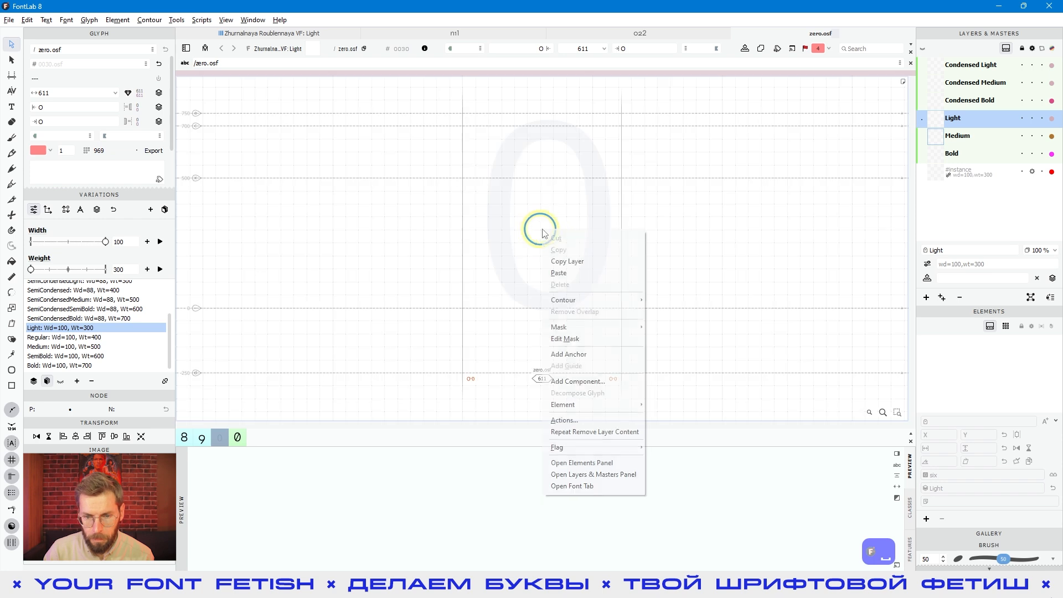
{"action": "mouse_move", "coordinate": [565, 406]}
{"action": "left_click", "coordinate": [672, 406]}
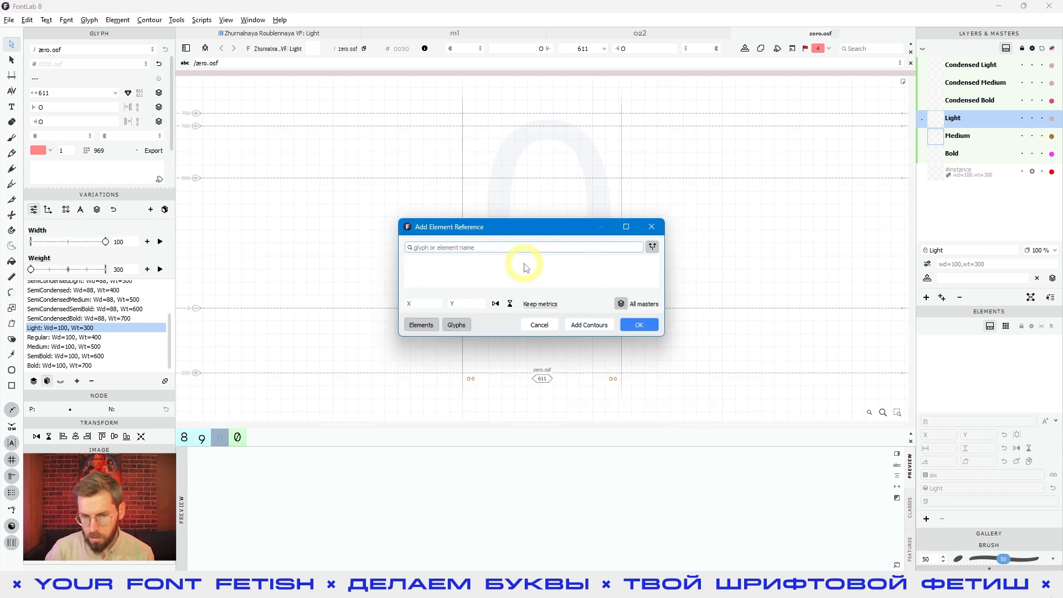
{"action": "type", "text": "0"}
{"action": "left_click", "coordinate": [486, 273]}
{"action": "left_click", "coordinate": [650, 304]}
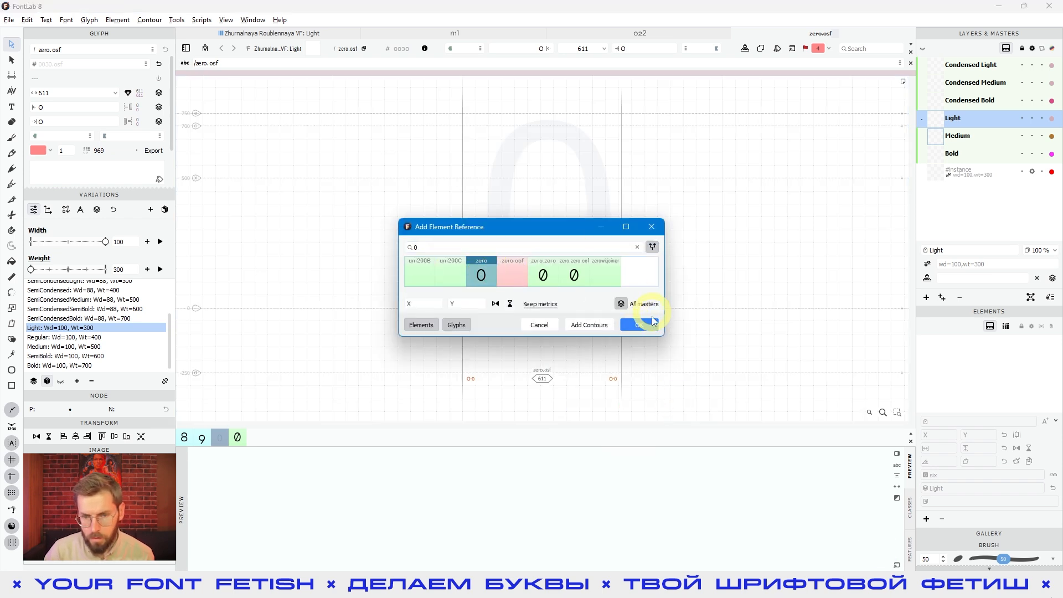
{"action": "left_click", "coordinate": [639, 324]}
{"action": "left_click", "coordinate": [658, 256]}
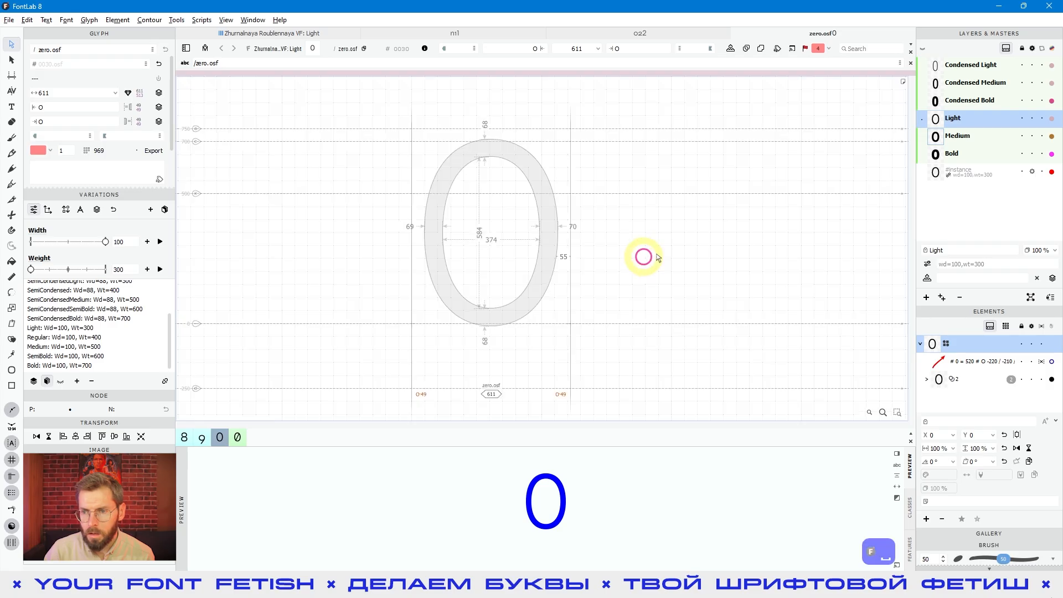
Select the referenced zero in the Light master and ungroup it into its separate elements
{"action": "left_click", "coordinate": [558, 222]}
{"action": "left_click", "coordinate": [547, 231]}
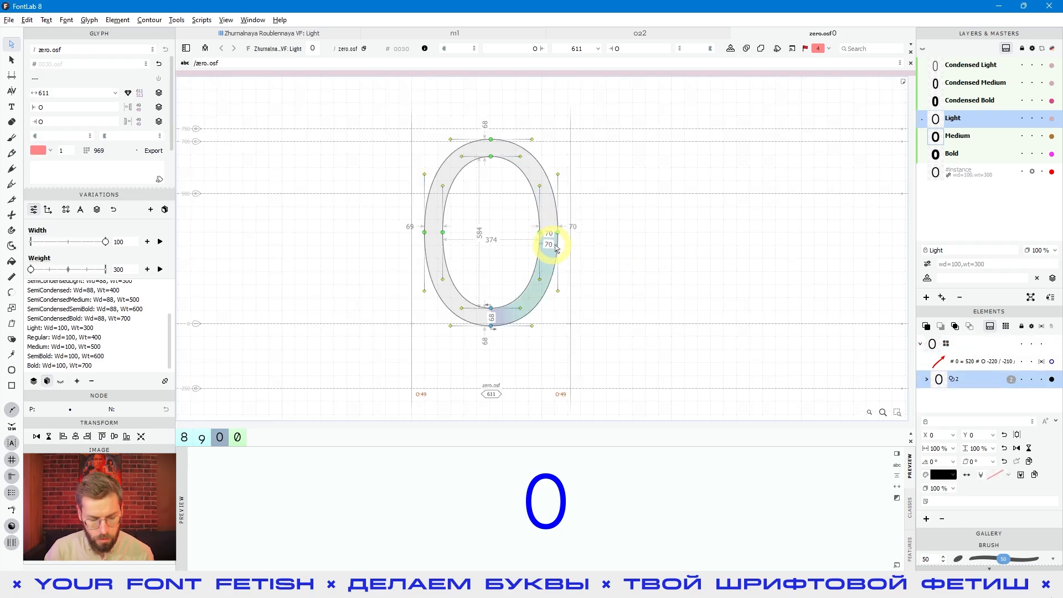
{"action": "key", "text": "v"}
{"action": "left_click", "coordinate": [620, 250]}
{"action": "right_click", "coordinate": [542, 238]}
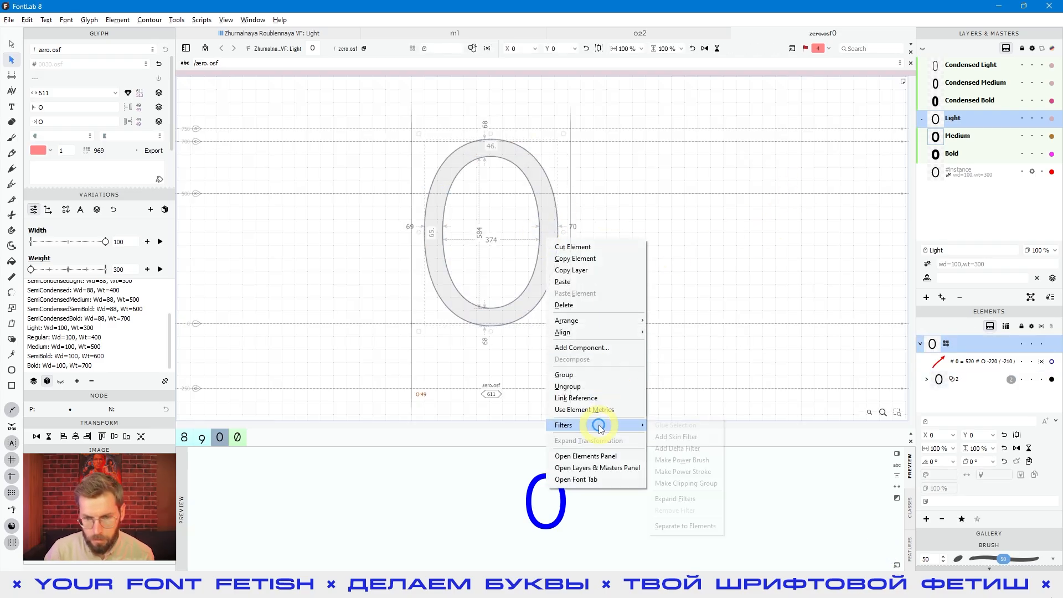
{"action": "left_click", "coordinate": [577, 387]}
{"action": "left_click", "coordinate": [620, 272]}
{"action": "key", "text": "a"}
{"action": "left_click", "coordinate": [650, 242]}
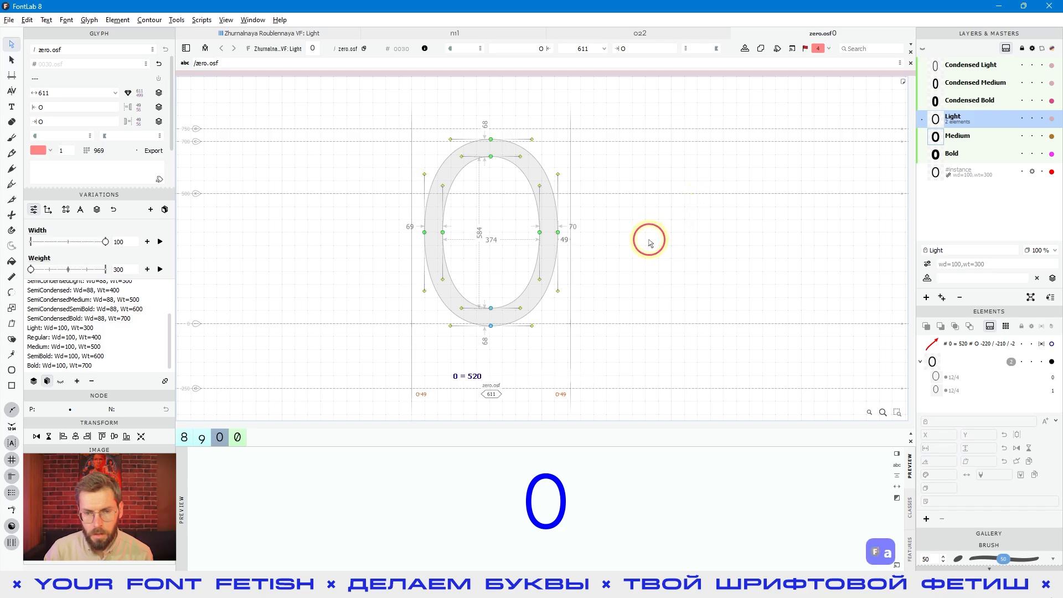
Select the zero element in the Light master and add a Delta filter to it
{"action": "key", "text": "v"}
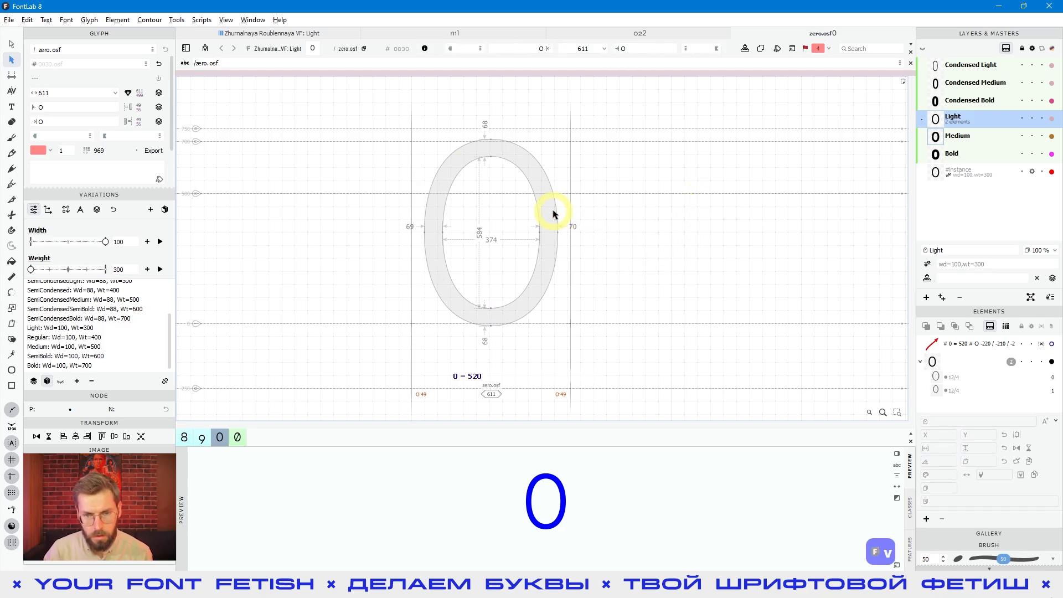
{"action": "left_click", "coordinate": [565, 206]}
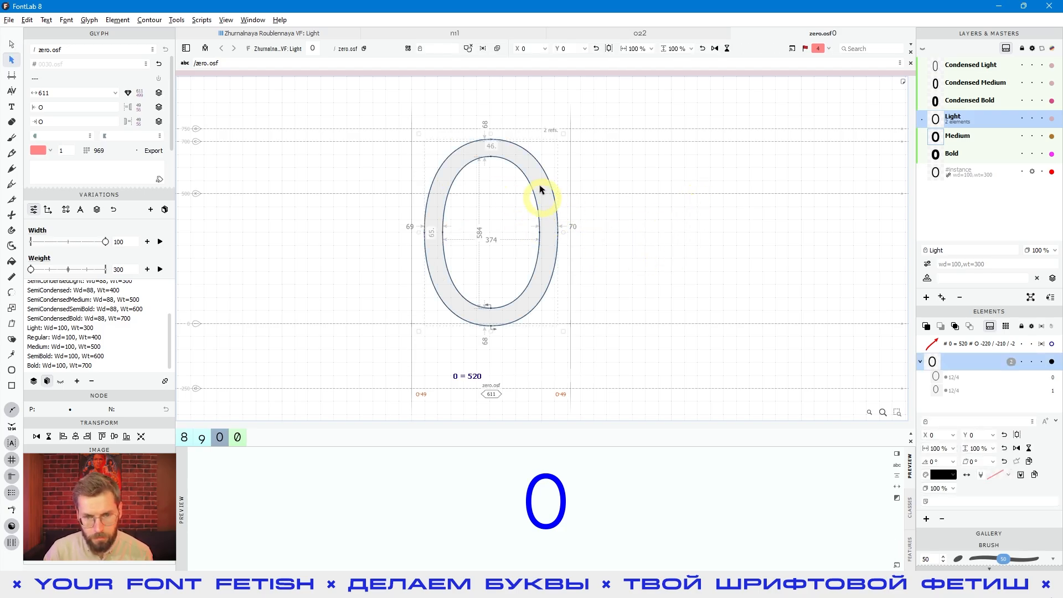
{"action": "double_click", "coordinate": [525, 161]}
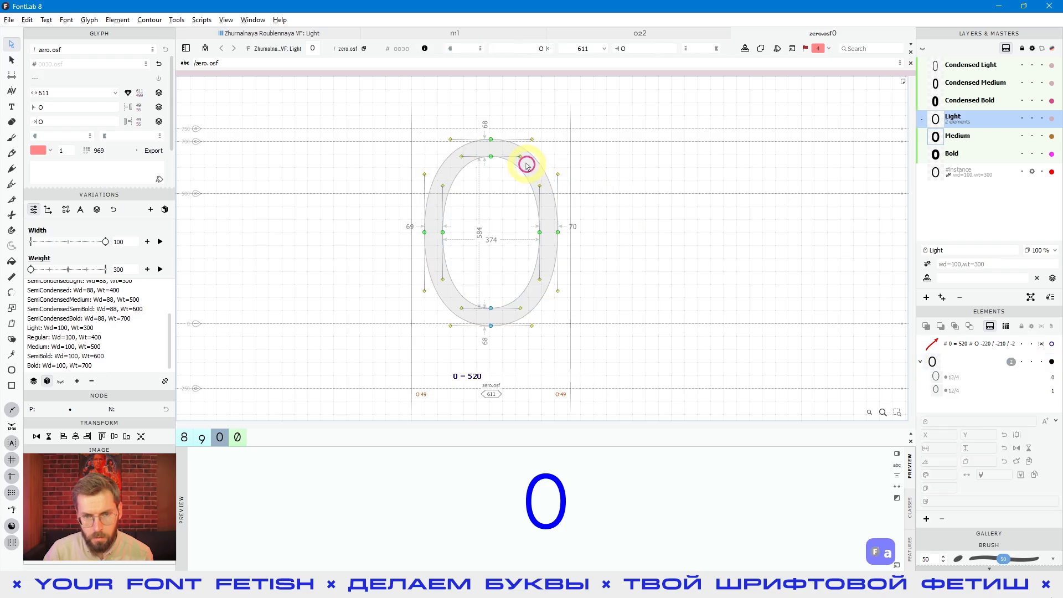
{"action": "left_click", "coordinate": [117, 19]}
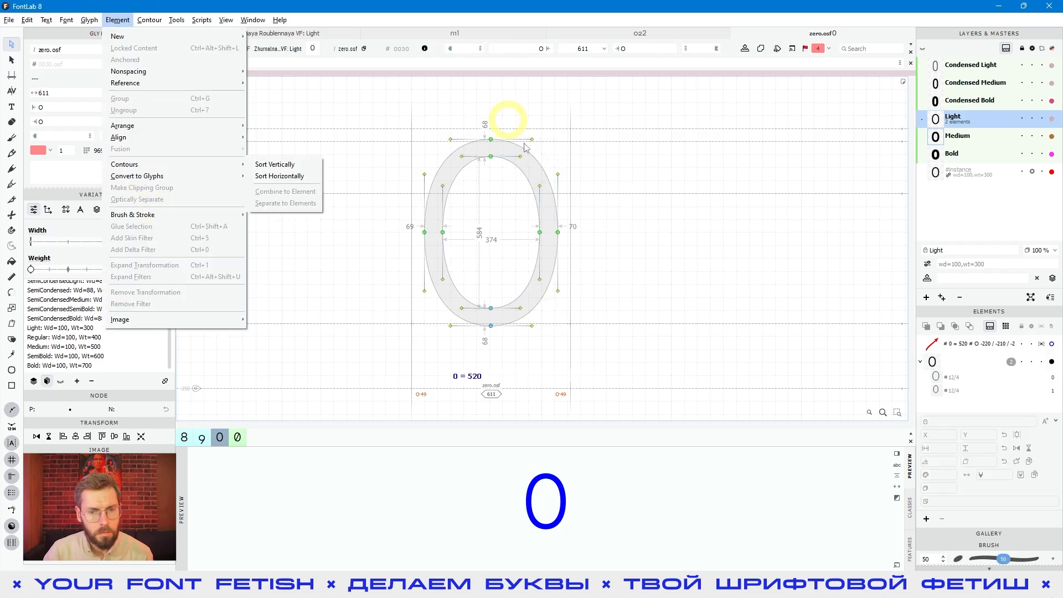
{"action": "left_click", "coordinate": [558, 175]}
{"action": "left_click", "coordinate": [118, 19]}
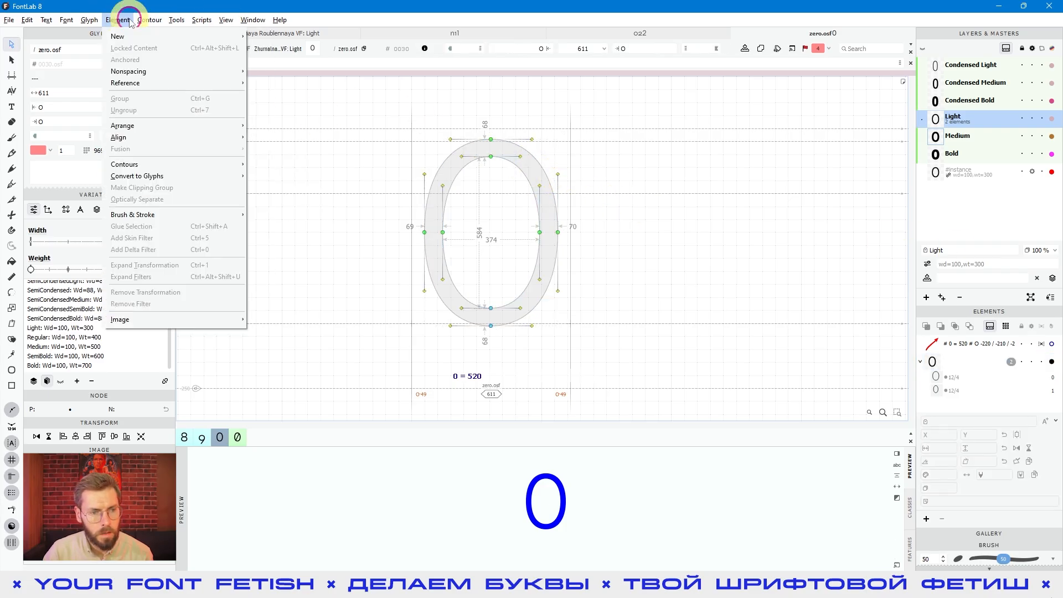
{"action": "mouse_move", "coordinate": [142, 217]}
{"action": "left_click", "coordinate": [441, 215]}
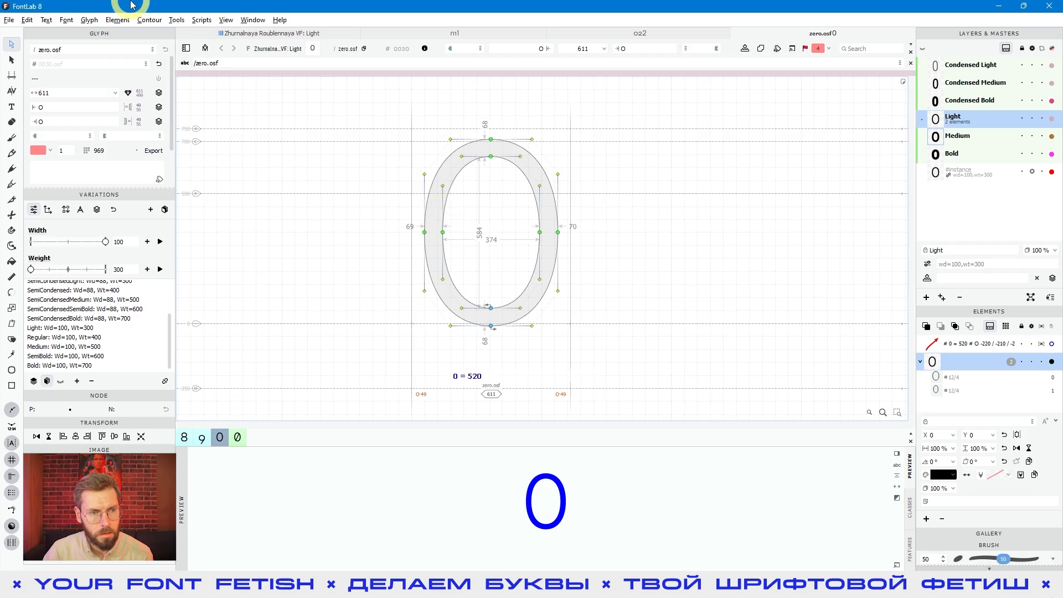
{"action": "left_click", "coordinate": [118, 19]}
{"action": "left_click", "coordinate": [145, 250]}
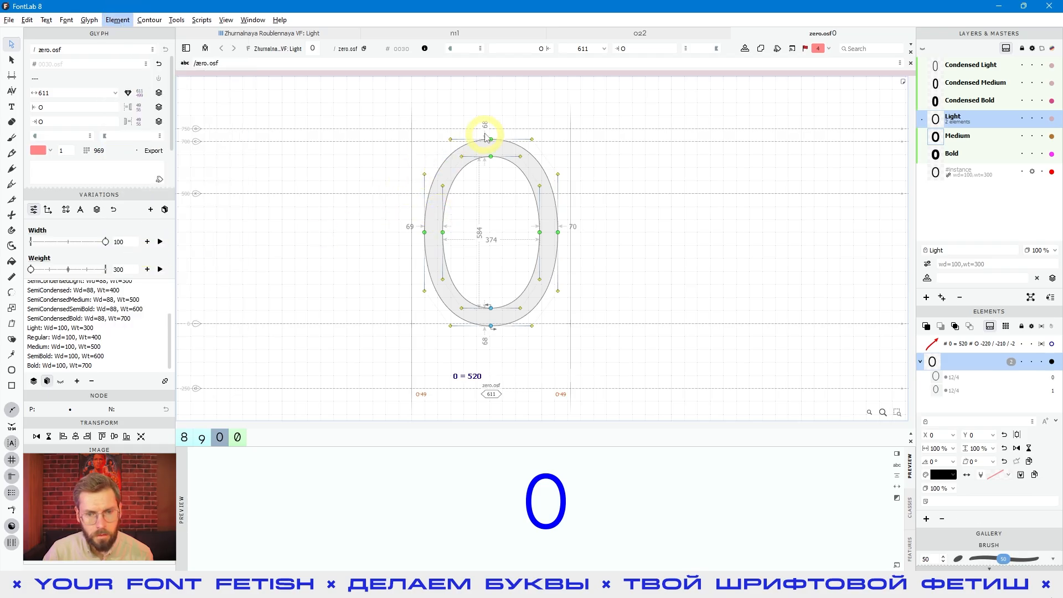
Pin the zero's bottom nodes in the Delta filter and shift its top nodes down 200 units, checking the filled shape
{"action": "left_click", "coordinate": [541, 292]}
{"action": "left_click", "coordinate": [490, 308]}
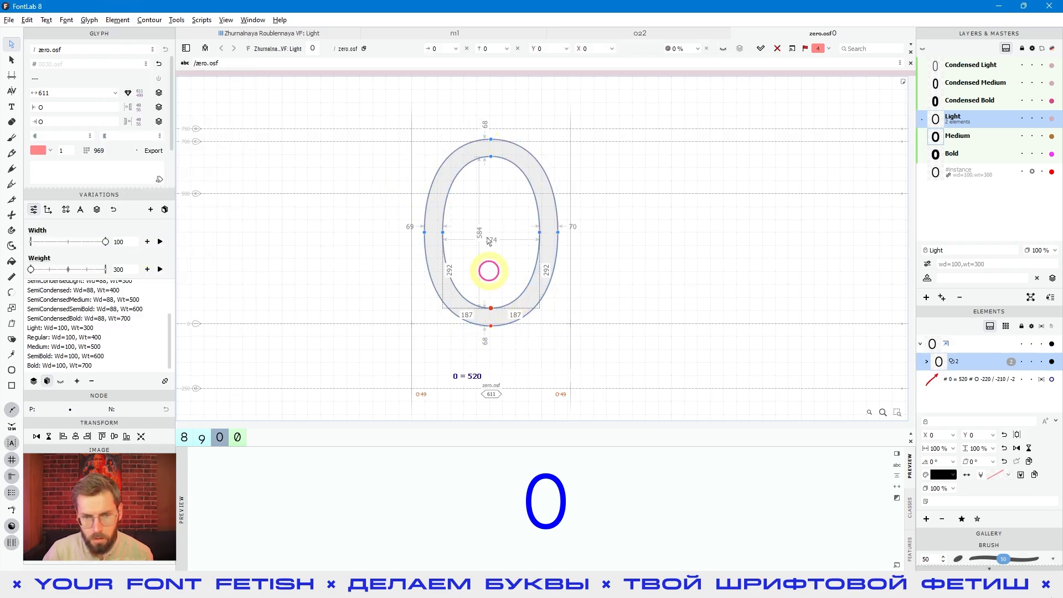
{"action": "left_click_drag", "start_coordinate": [470, 121], "coordinate": [535, 206]}
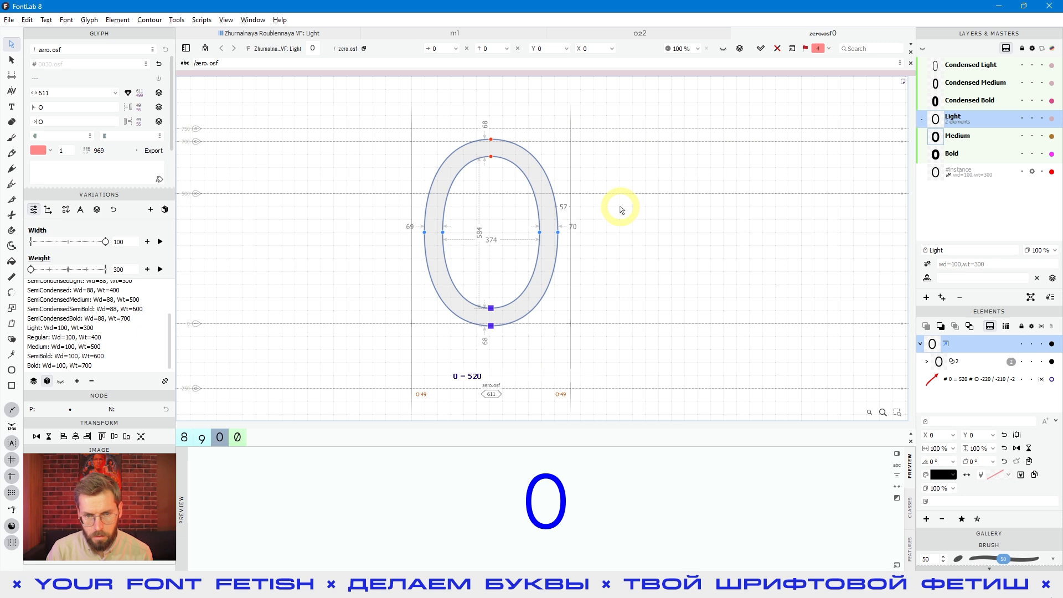
{"action": "key", "text": "ctrl+Down"}
{"action": "key", "text": "ctrl+Down"}
{"action": "key", "text": "space"}
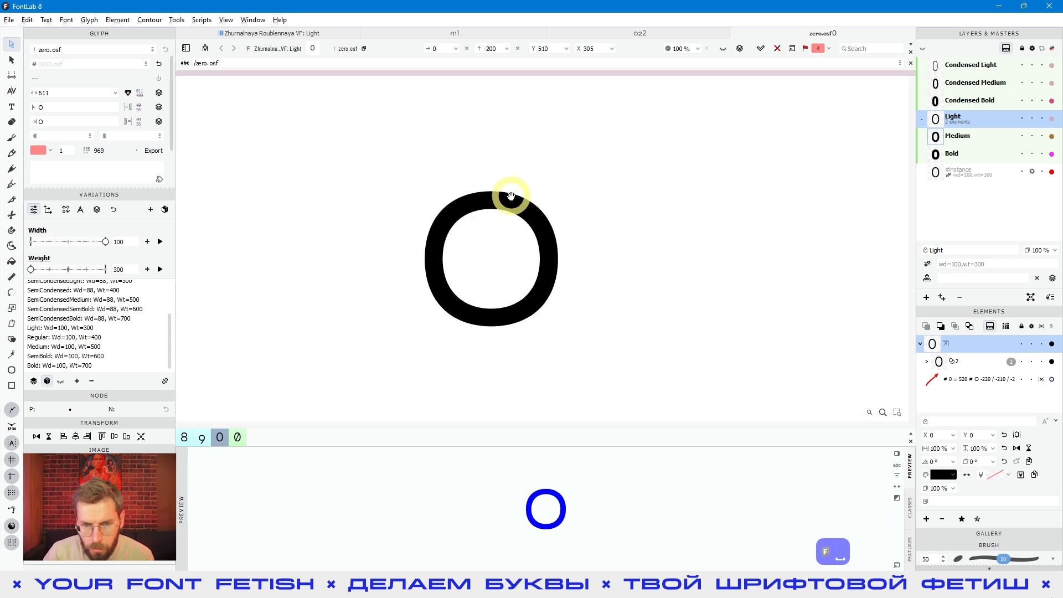
{"action": "left_click", "coordinate": [569, 273]}
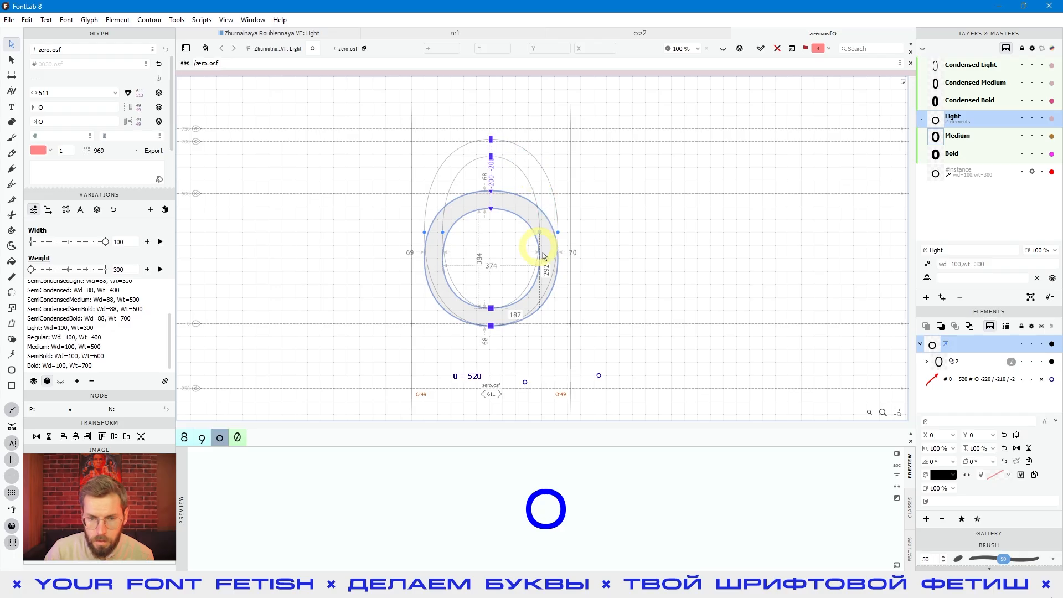
{"action": "key", "text": "space"}
{"action": "key", "text": "space"}
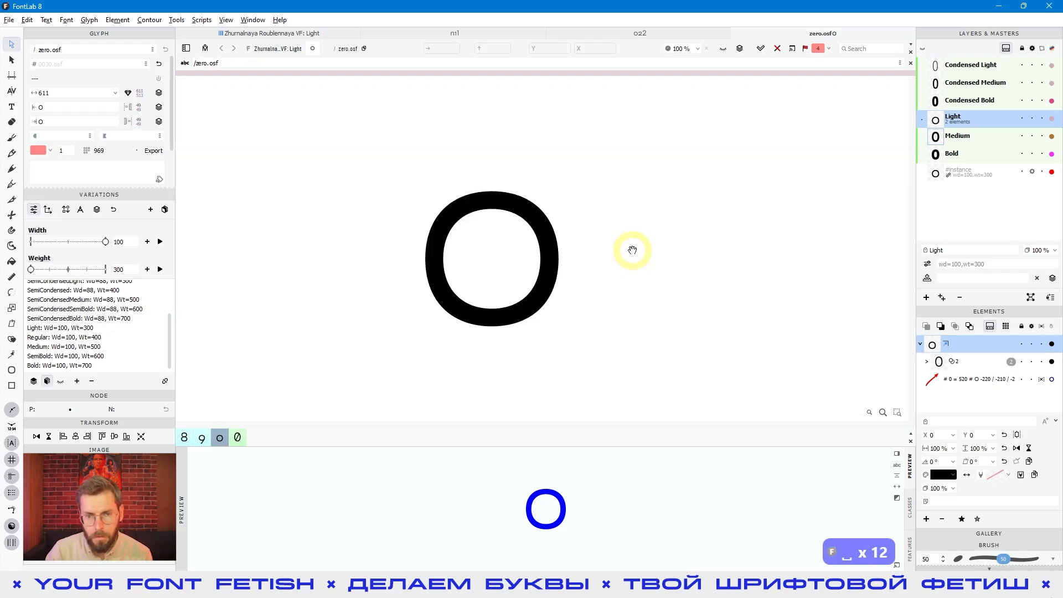
{"action": "left_click_drag", "start_coordinate": [632, 250], "coordinate": [609, 237]}
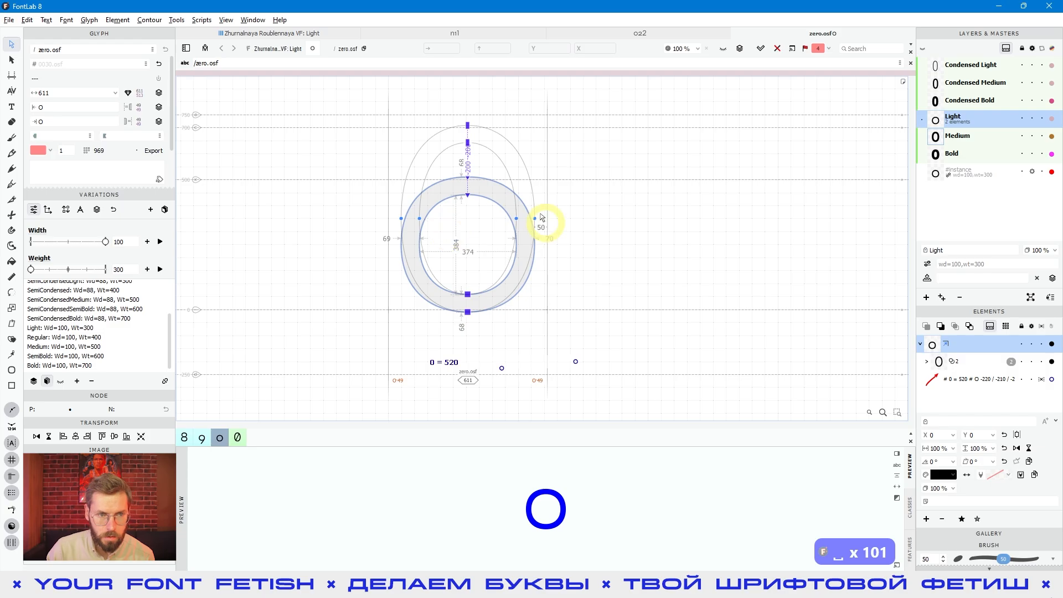
Put the text "nmnmn" after zero.osf and a lowercase "o" before it to compare their shapes
{"action": "left_click", "coordinate": [12, 106]}
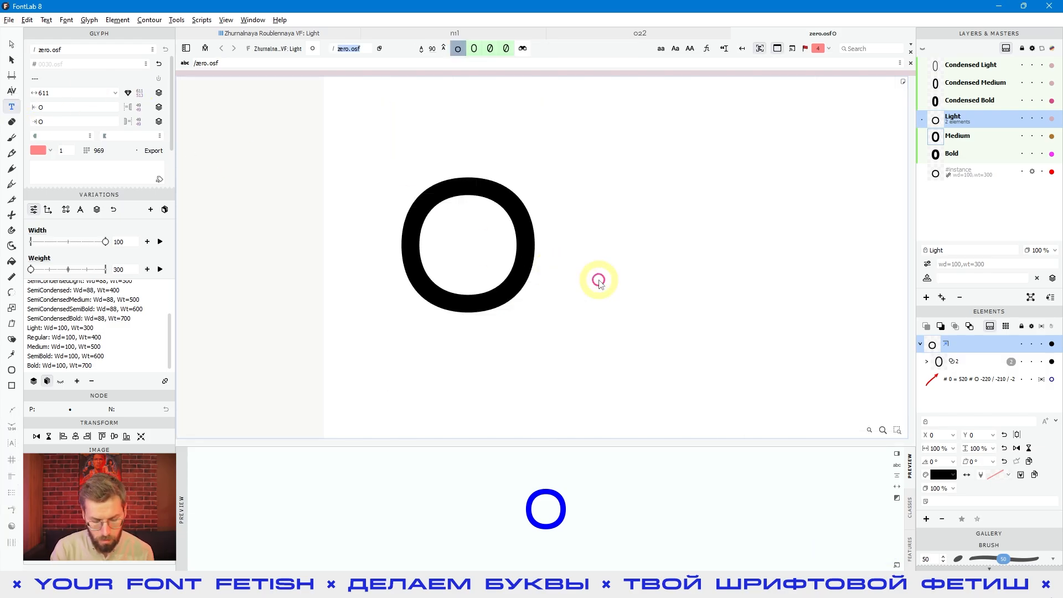
{"action": "type", "text": "nmnmn"}
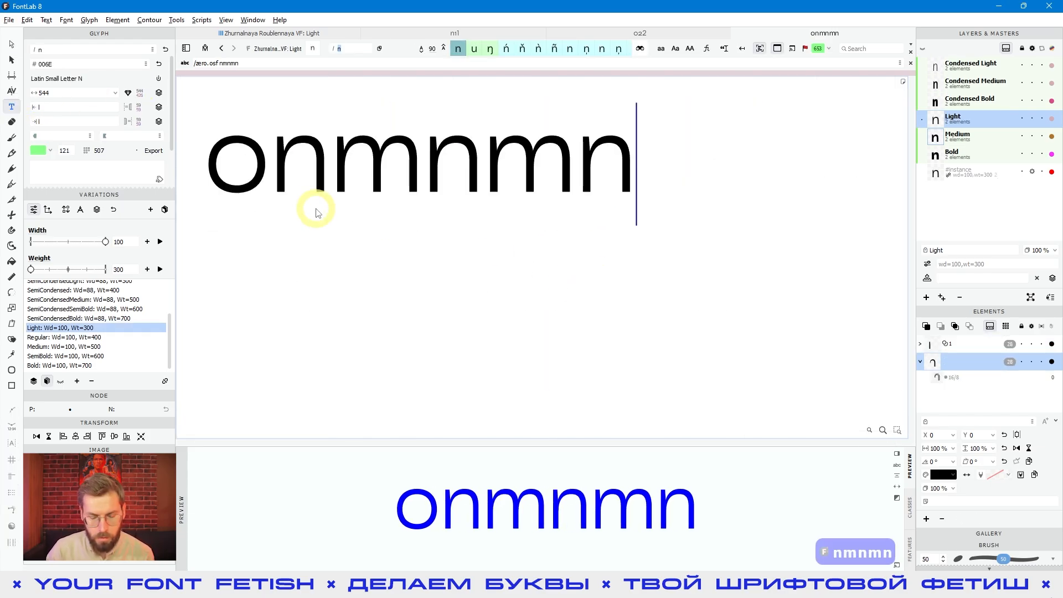
{"action": "left_click", "coordinate": [225, 187]}
{"action": "type", "text": "o"}
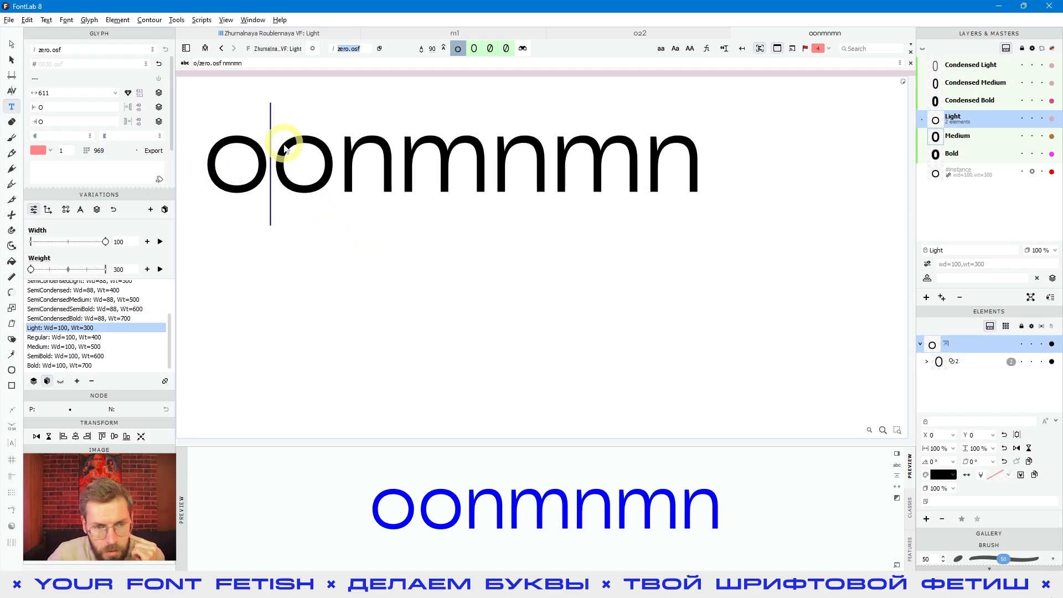
{"action": "scroll", "coordinate": [274, 153], "scroll_direction": "up", "scroll_amount": 2}
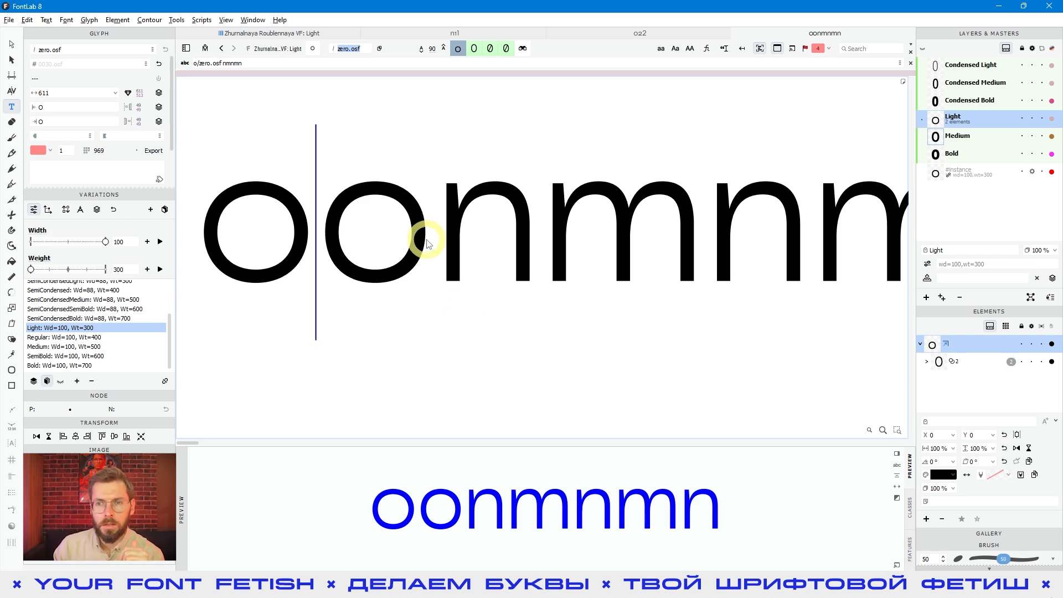
Return to outline editing of zero.osf and delete the "0 = 520" note sticker beneath the figure
{"action": "left_click", "coordinate": [10, 45]}
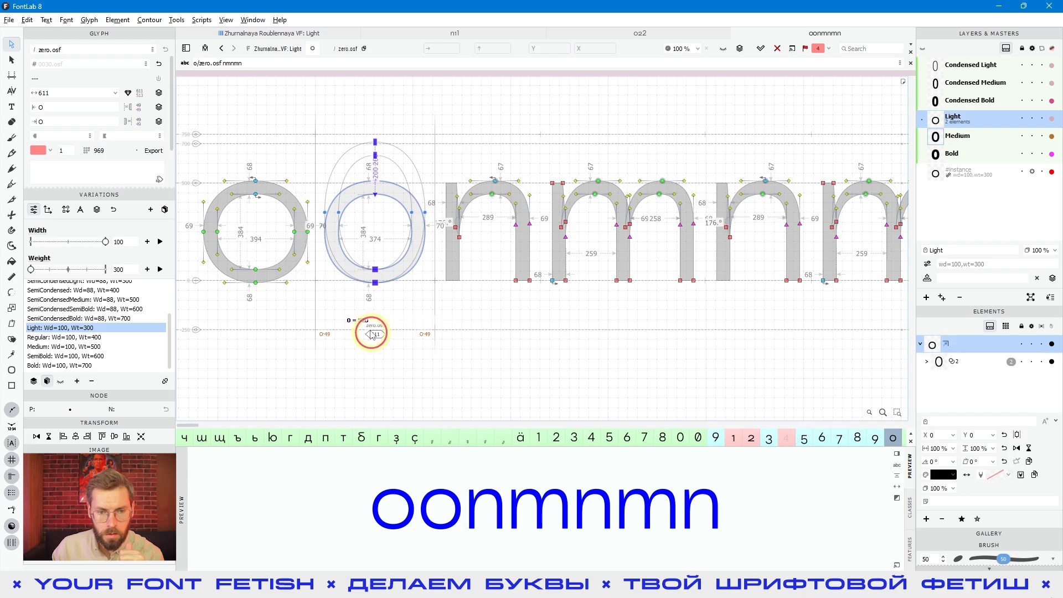
{"action": "scroll", "coordinate": [352, 343], "scroll_direction": "down", "scroll_amount": 1}
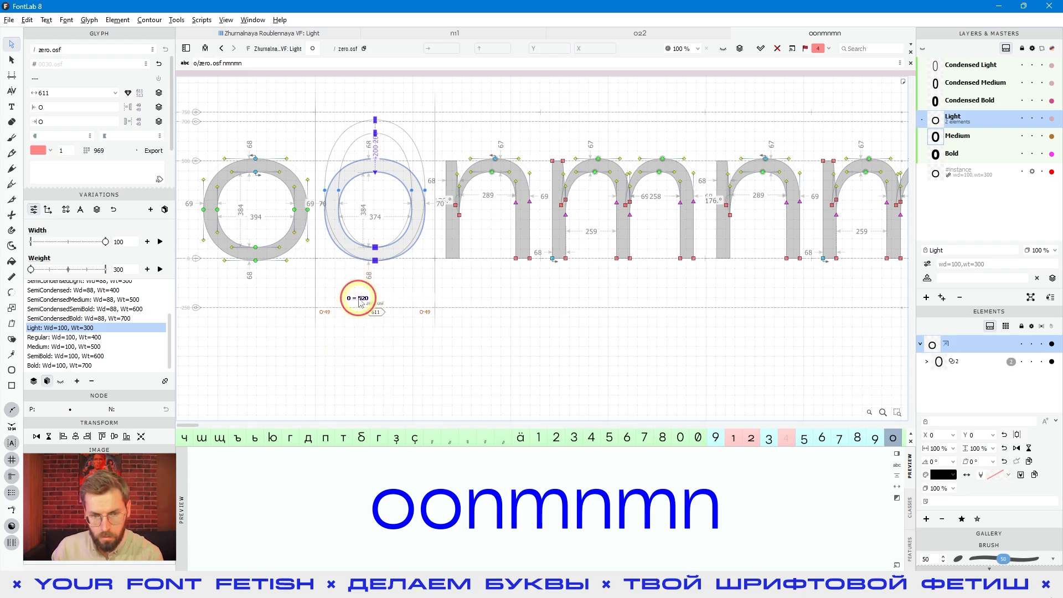
{"action": "left_click", "coordinate": [359, 302]}
{"action": "key", "text": "Delete"}
{"action": "left_click", "coordinate": [352, 277]}
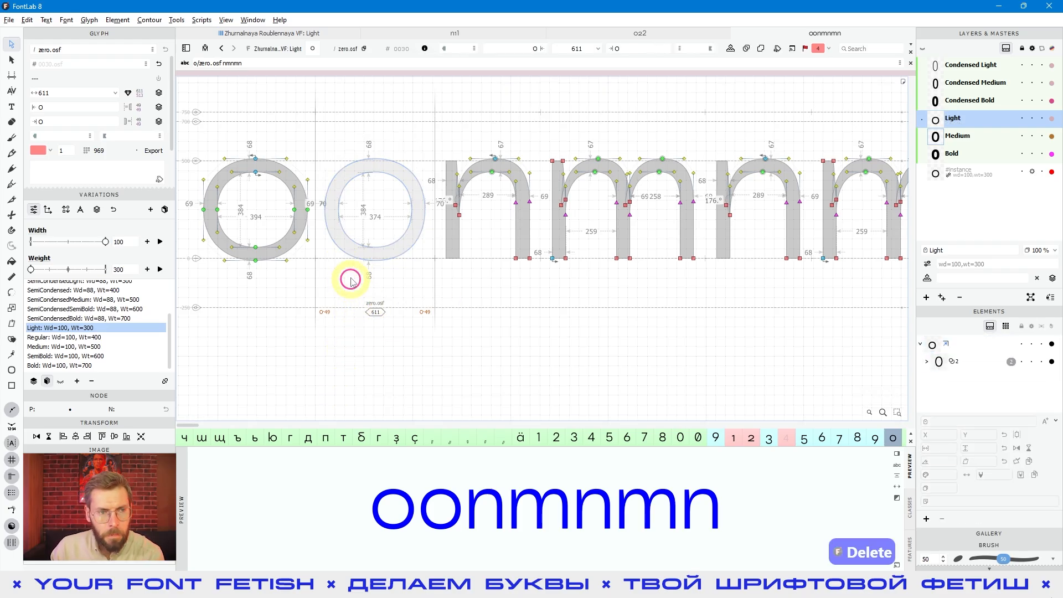
Add a text sticker above zero.osf in Light with its arrow aimed at the figure's upper-left curve
{"action": "left_click", "coordinate": [27, 20]}
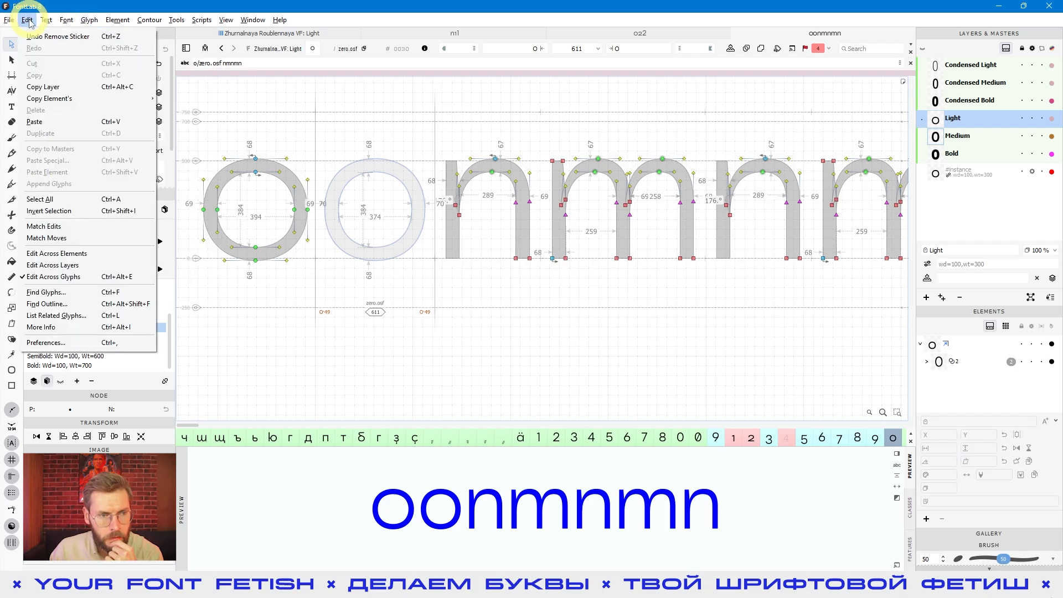
{"action": "mouse_move", "coordinate": [81, 22]}
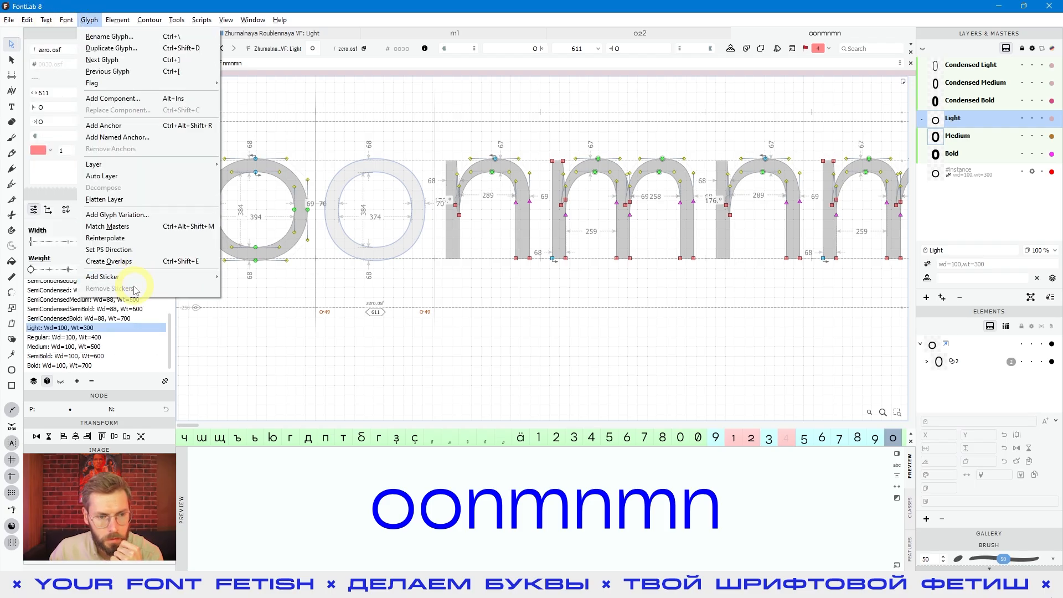
{"action": "mouse_move", "coordinate": [133, 276]}
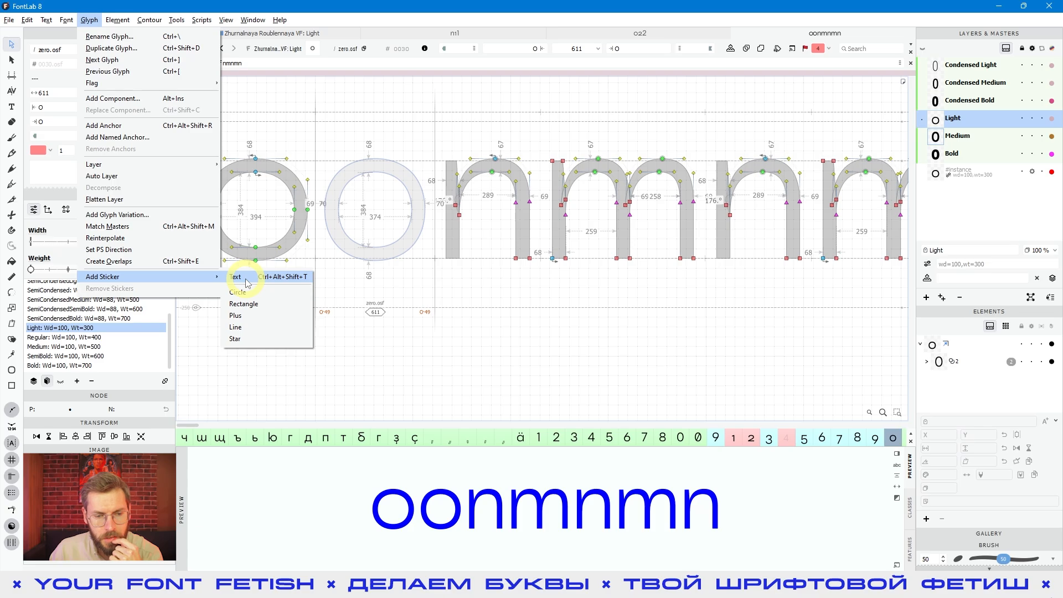
{"action": "left_click", "coordinate": [247, 281]}
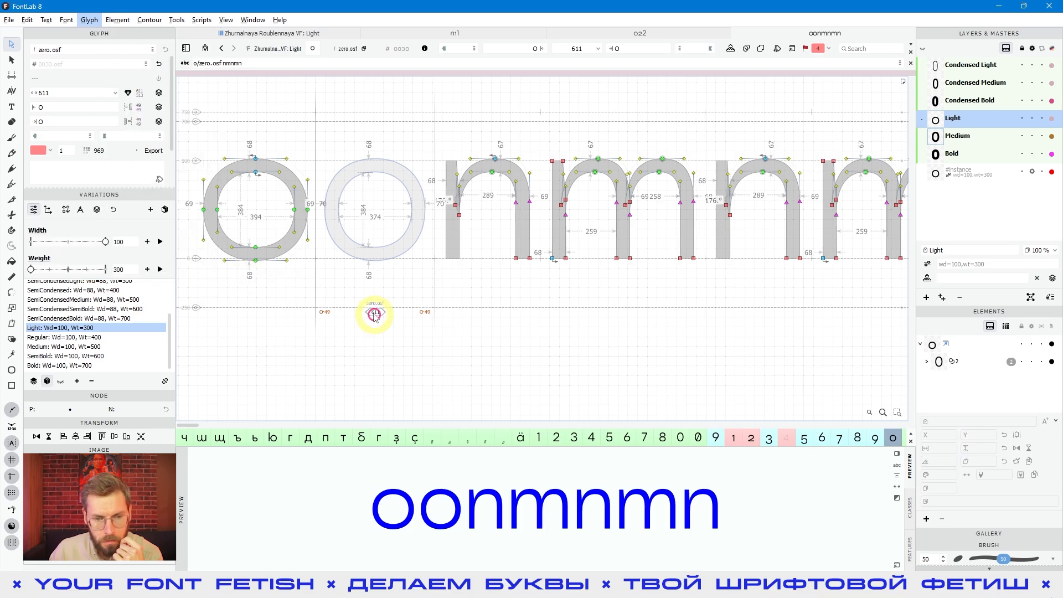
{"action": "left_click_drag", "start_coordinate": [245, 273], "coordinate": [369, 262]}
{"action": "double_click", "coordinate": [246, 281]}
{"action": "left_click", "coordinate": [283, 294]}
{"action": "left_click_drag", "start_coordinate": [238, 278], "coordinate": [364, 111]}
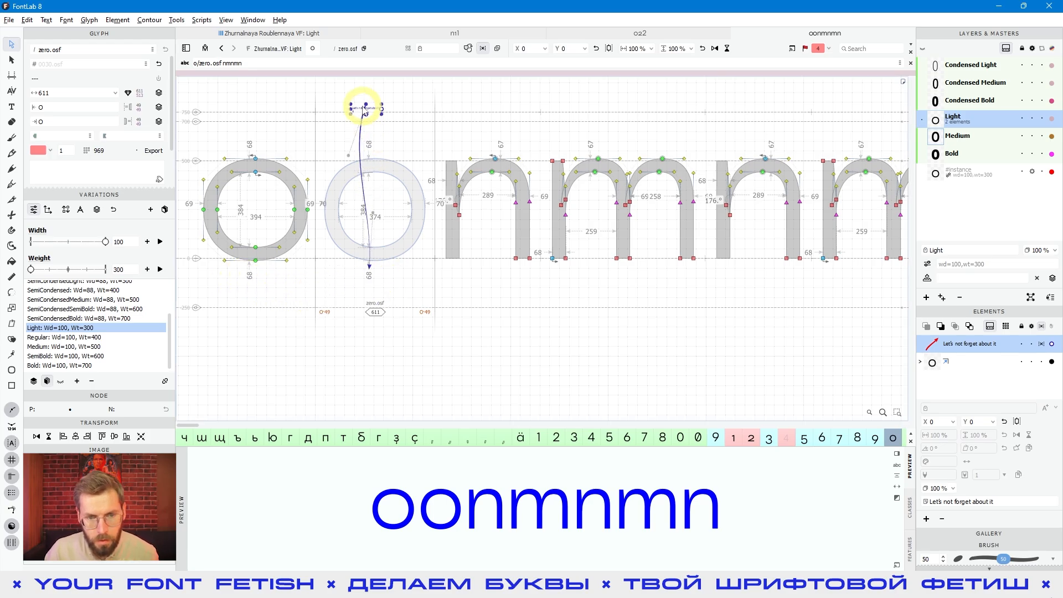
{"action": "left_click_drag", "start_coordinate": [370, 271], "coordinate": [319, 137]}
{"action": "scroll", "coordinate": [366, 110], "scroll_direction": "up", "scroll_amount": 2}
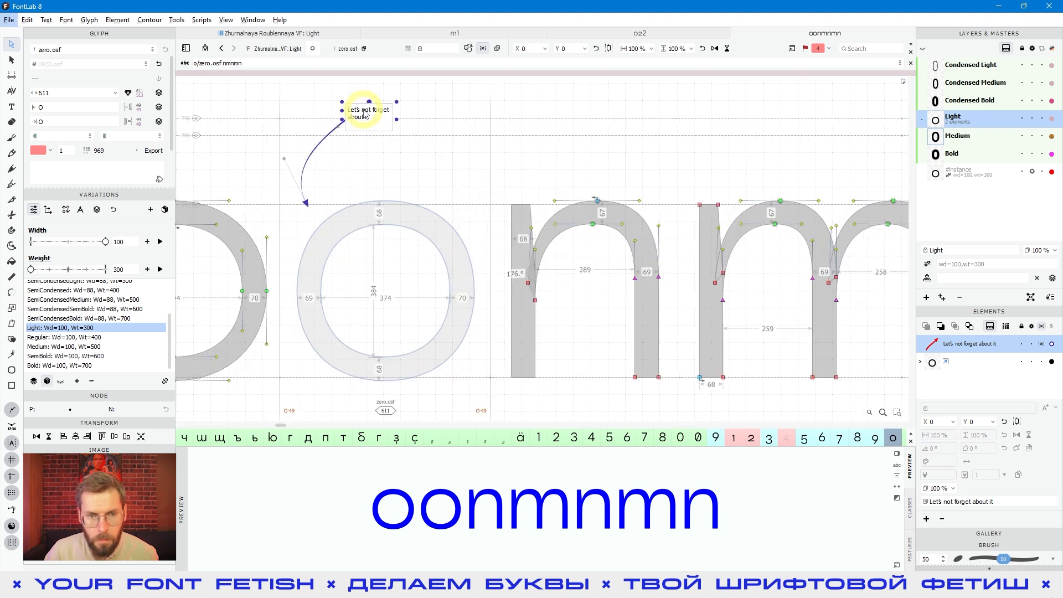
Change the sticker text to "CURVE" and bend two arrows from it toward the figure's upper-left and upper-right curves
{"action": "key", "text": "ctrl+a"}
{"action": "type", "text": "CURVE"}
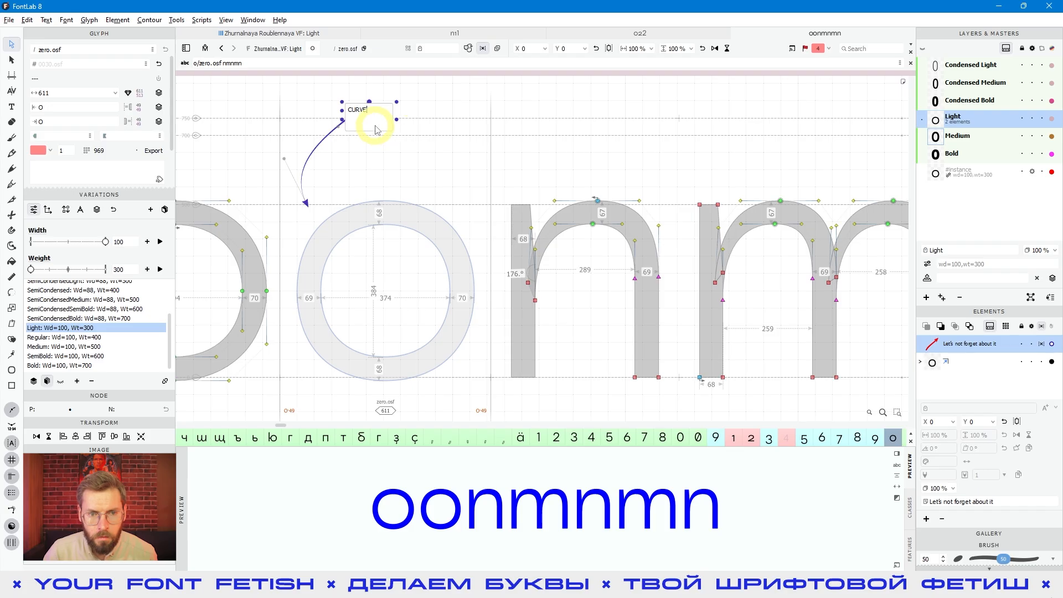
{"action": "left_click", "coordinate": [423, 110]}
{"action": "left_click_drag", "start_coordinate": [364, 110], "coordinate": [291, 178]}
{"action": "left_click", "coordinate": [379, 105]}
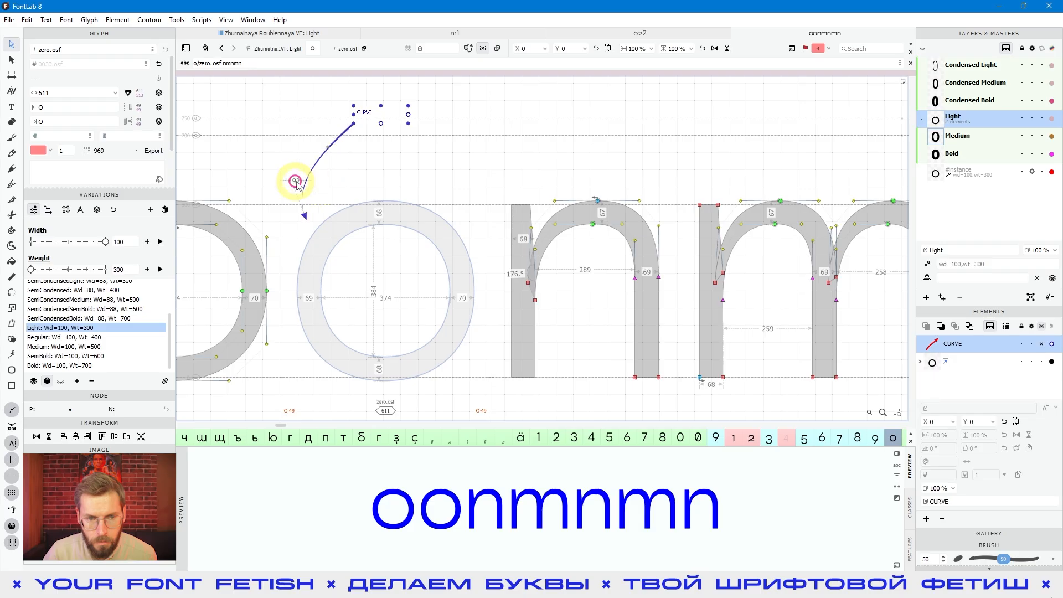
{"action": "left_click_drag", "start_coordinate": [445, 150], "coordinate": [464, 213]}
{"action": "left_click_drag", "start_coordinate": [436, 168], "coordinate": [459, 152]}
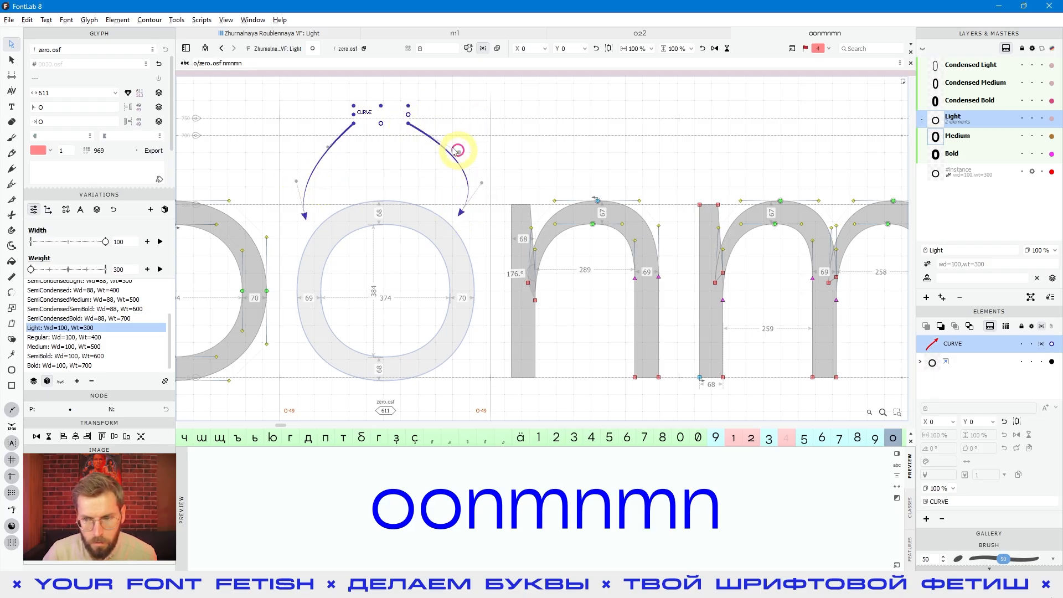
Prefix the sticker text with "##" so that it reads "## CURVE" in heading style
{"action": "double_click", "coordinate": [364, 117]}
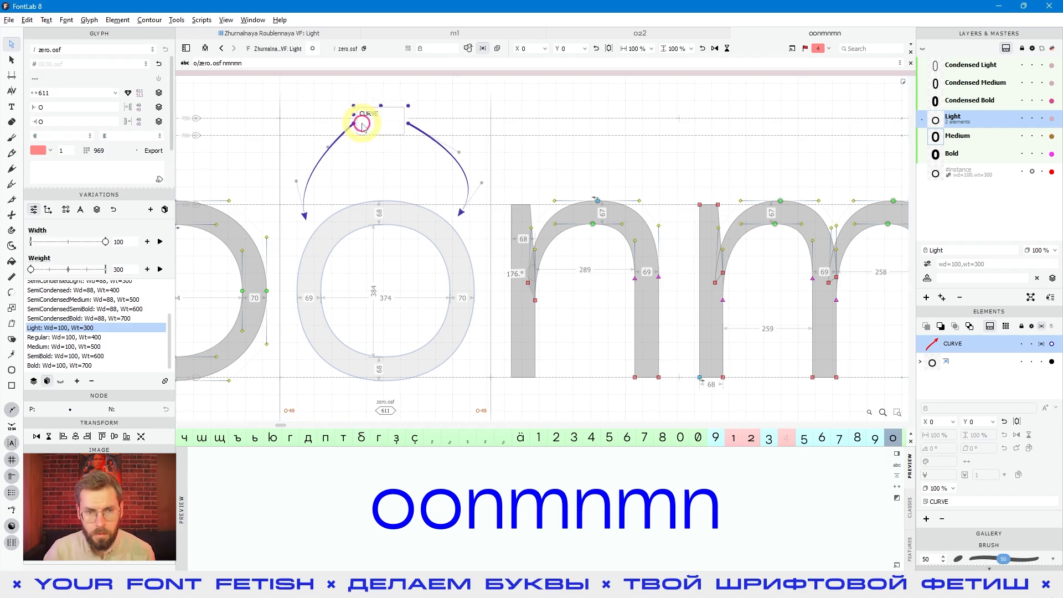
{"action": "type", "text": "##"}
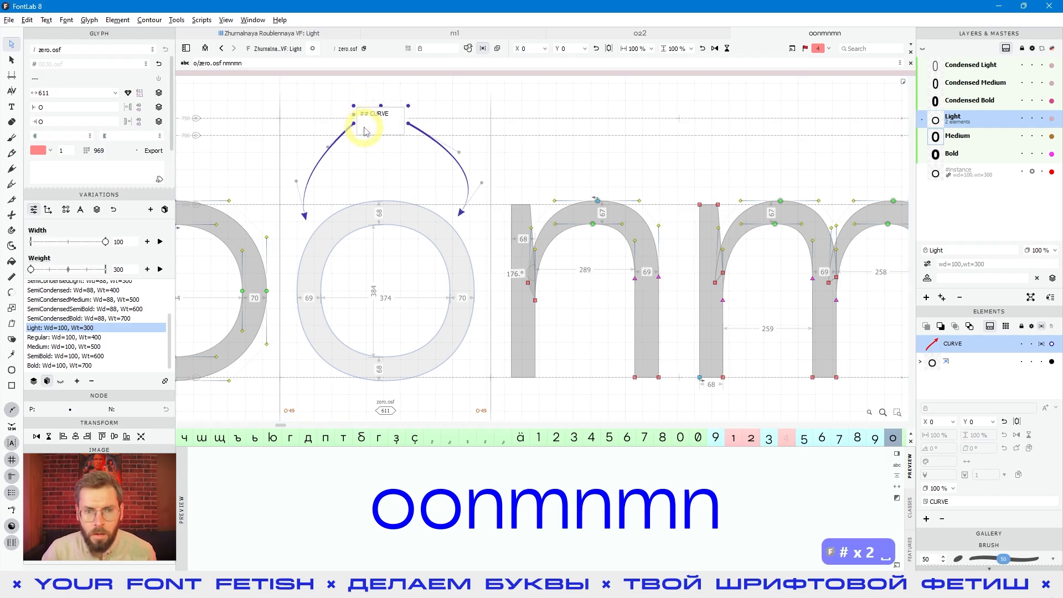
{"action": "left_click", "coordinate": [592, 109]}
{"action": "scroll", "coordinate": [416, 132], "scroll_direction": "down", "scroll_amount": 3}
{"action": "left_click", "coordinate": [591, 325]}
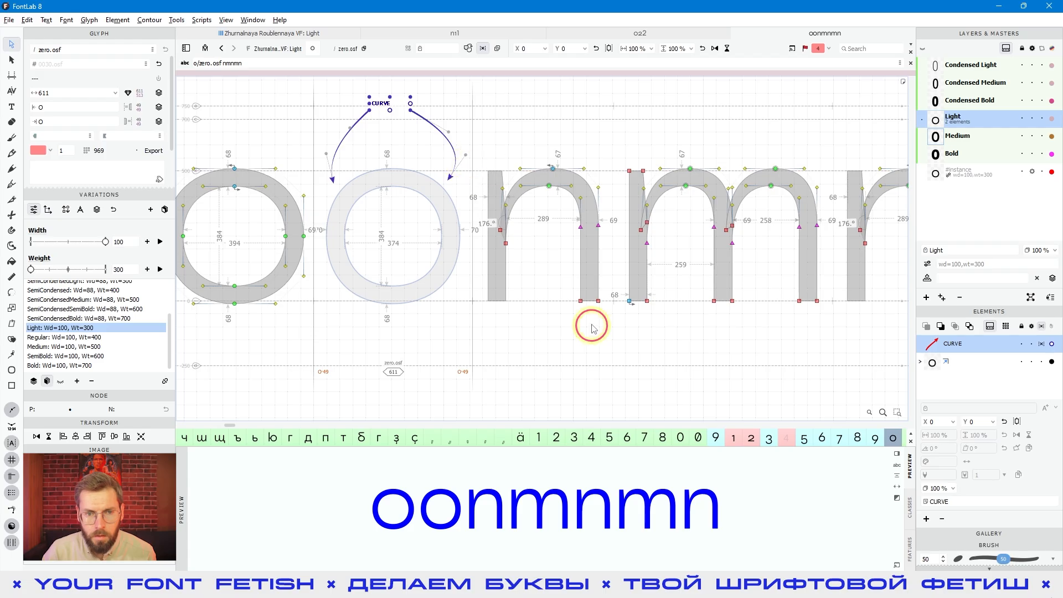
Compare the filled zero.osf with the neighbouring o, n and m, and return to the font's glyph overview
{"action": "key", "text": "space"}
{"action": "left_click_drag", "start_coordinate": [536, 269], "coordinate": [606, 307]}
{"action": "left_click", "coordinate": [451, 176]}
{"action": "left_click", "coordinate": [573, 348]}
{"action": "left_click", "coordinate": [531, 377]}
{"action": "key", "text": "space"}
{"action": "left_click_drag", "start_coordinate": [512, 372], "coordinate": [514, 361]}
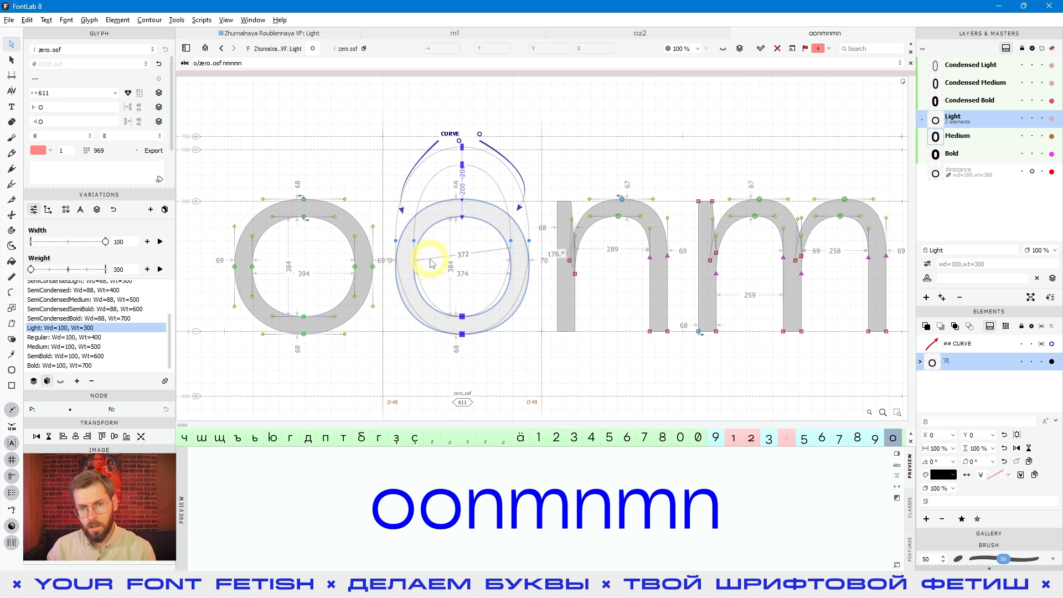
{"action": "left_click", "coordinate": [536, 378]}
{"action": "key", "text": "space"}
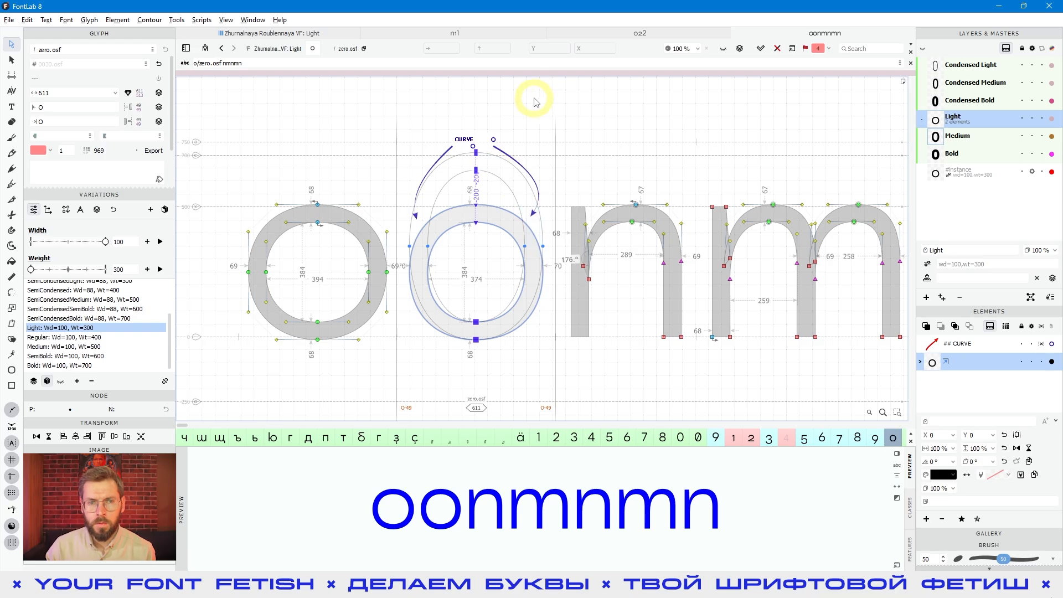
{"action": "left_click", "coordinate": [281, 32]}
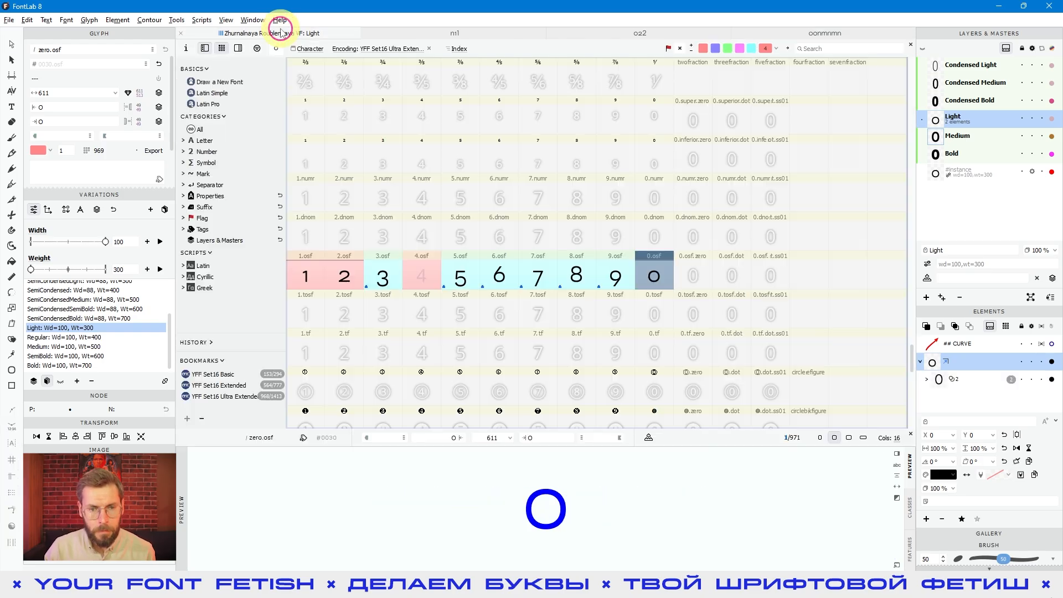
Open the empty four.osf in Light and add an element reference to four in all masters
{"action": "double_click", "coordinate": [418, 271]}
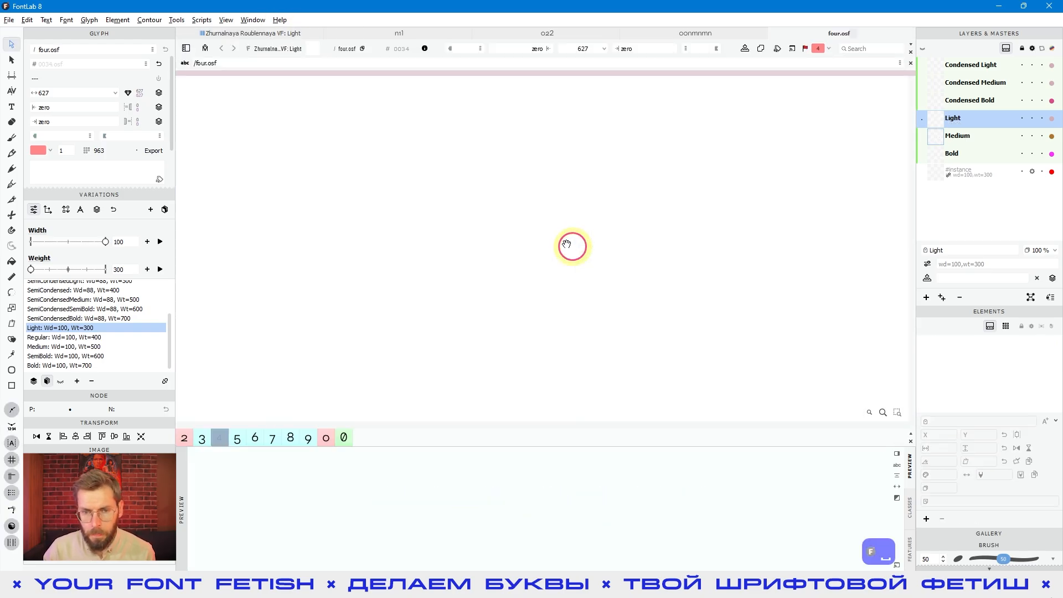
{"action": "right_click", "coordinate": [551, 227]}
{"action": "mouse_move", "coordinate": [550, 406]}
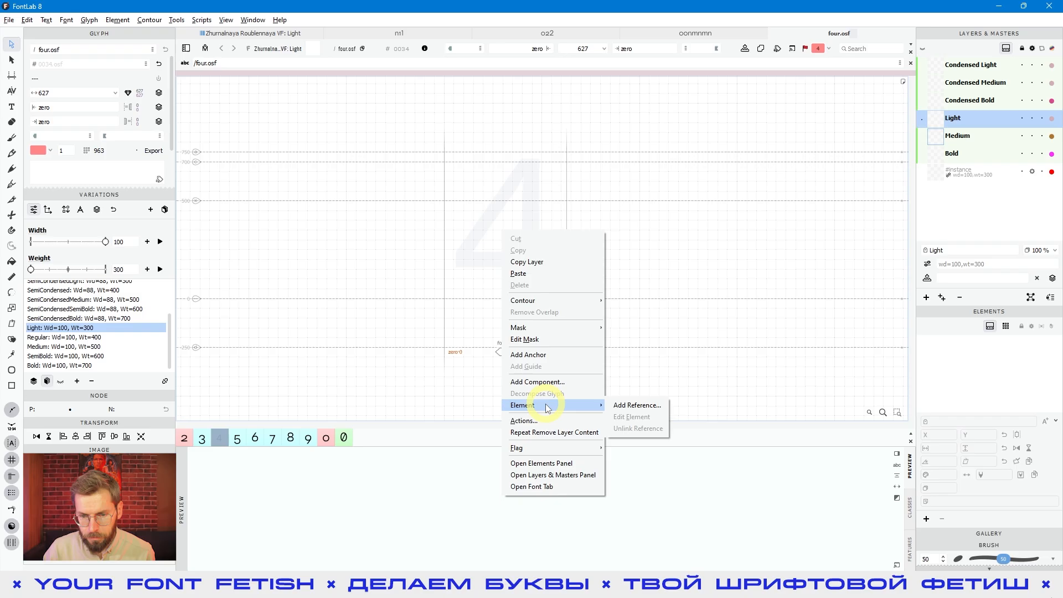
{"action": "left_click", "coordinate": [666, 407]}
{"action": "type", "text": "4"}
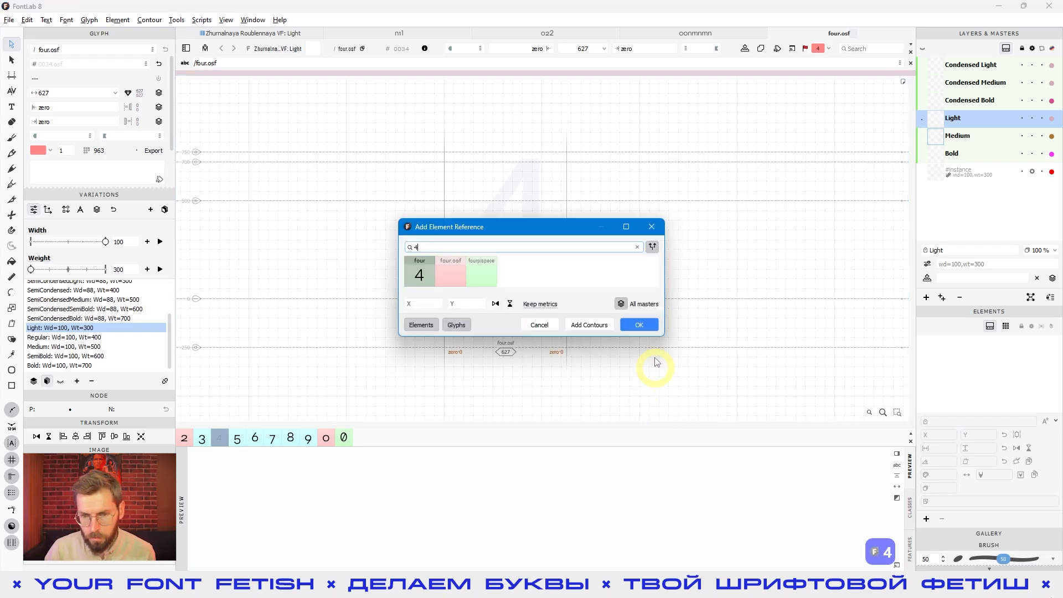
{"action": "left_click", "coordinate": [638, 326]}
{"action": "key", "text": "v"}
{"action": "left_click", "coordinate": [623, 323]}
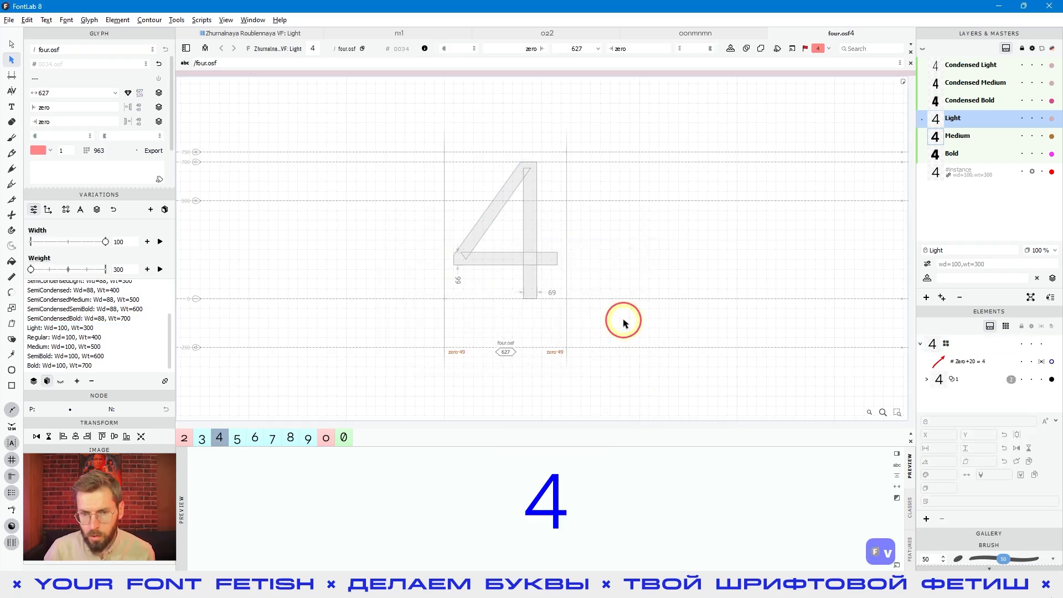
{"action": "key", "text": "v"}
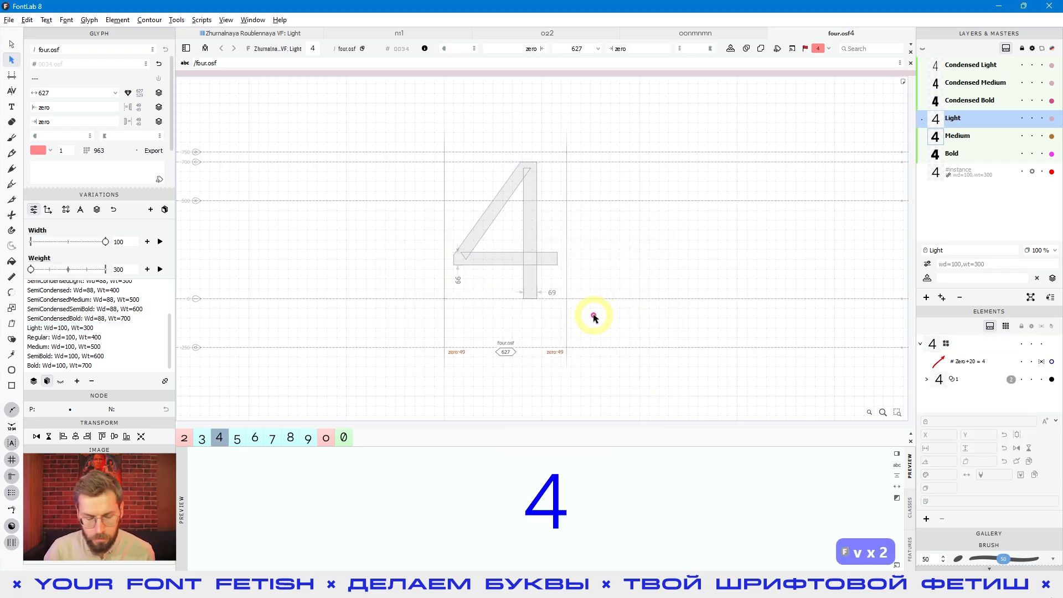
Break up the group in the Light master of four.osf and delete its "# Zero+20 = 4" sticker
{"action": "left_click", "coordinate": [530, 252]}
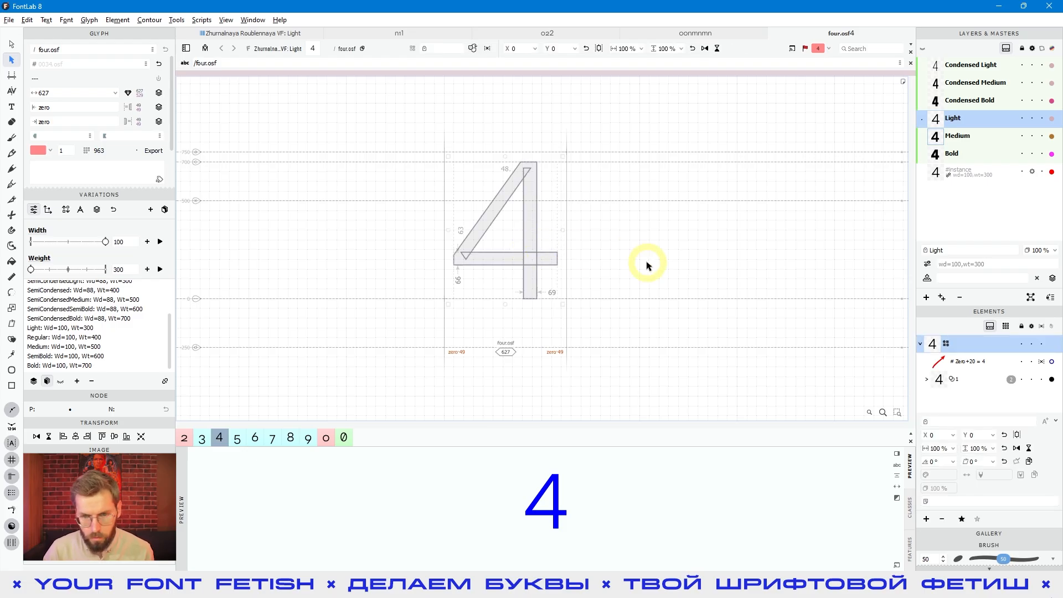
{"action": "right_click", "coordinate": [521, 273]}
{"action": "left_click", "coordinate": [545, 422]}
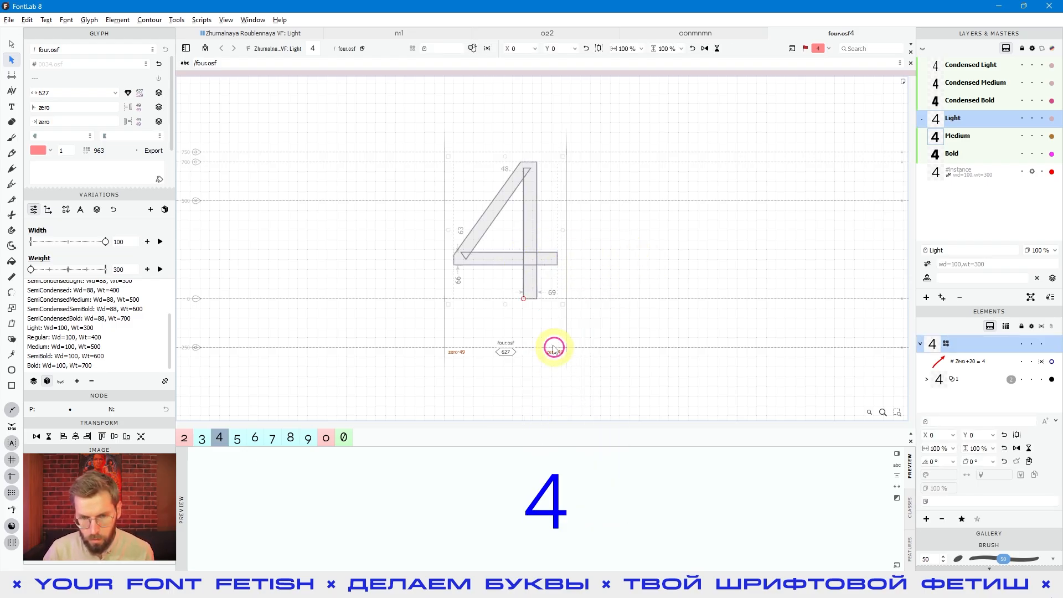
{"action": "left_click", "coordinate": [491, 324]}
{"action": "key", "text": "Delete"}
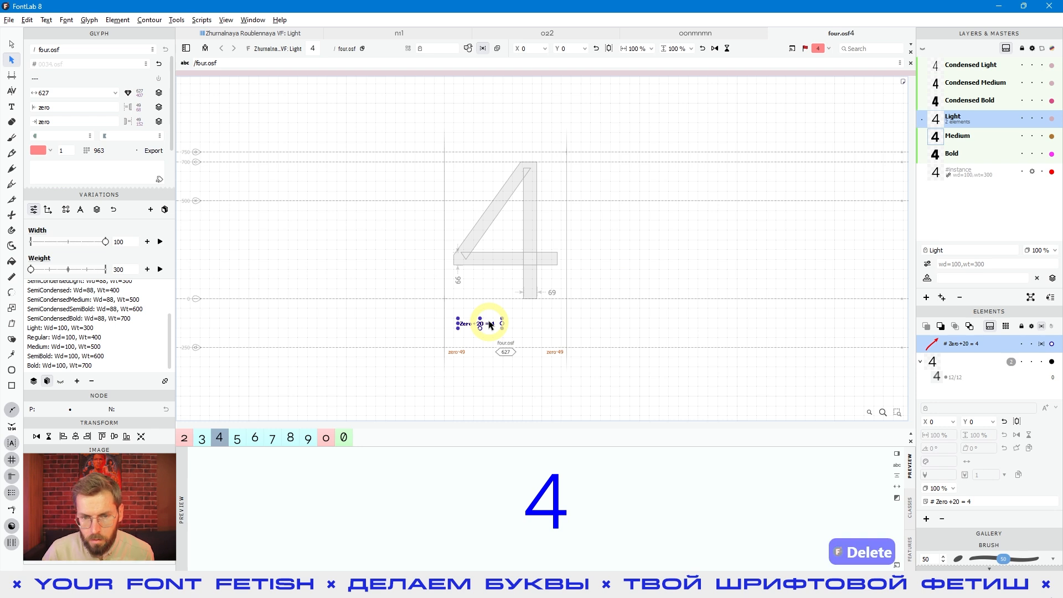
Move the 4 in the Light master down to Y -200 and check its filled shape
{"action": "left_click", "coordinate": [527, 244]}
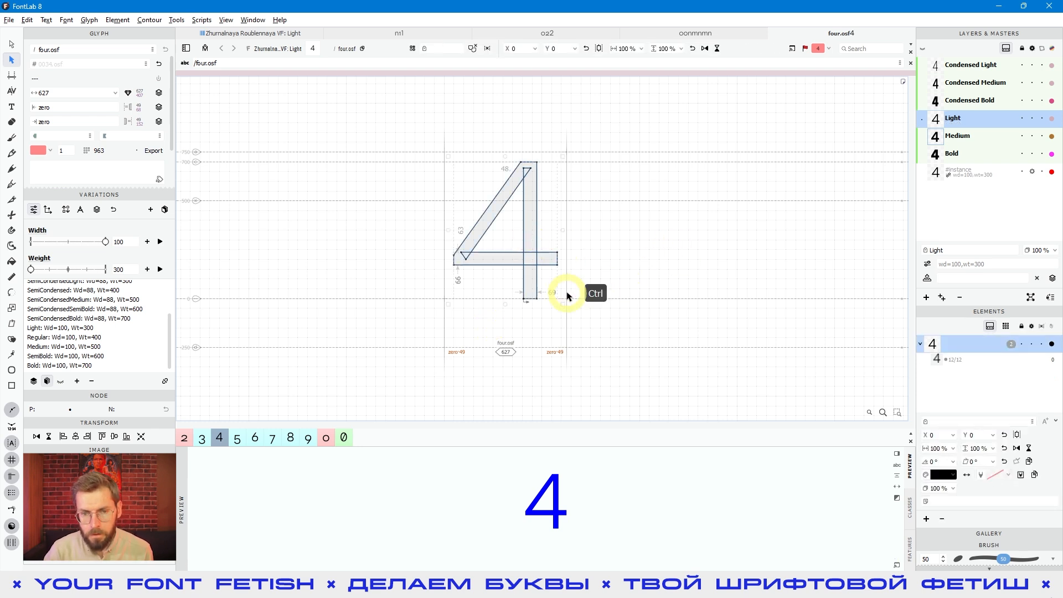
{"action": "key", "text": "ctrl+Down"}
{"action": "key", "text": "ctrl+Down"}
{"action": "key", "text": "space"}
{"action": "key", "text": "space"}
{"action": "key", "text": "space"}
{"action": "key", "text": "space"}
{"action": "scroll", "coordinate": [491, 310], "scroll_direction": "up", "scroll_amount": 1}
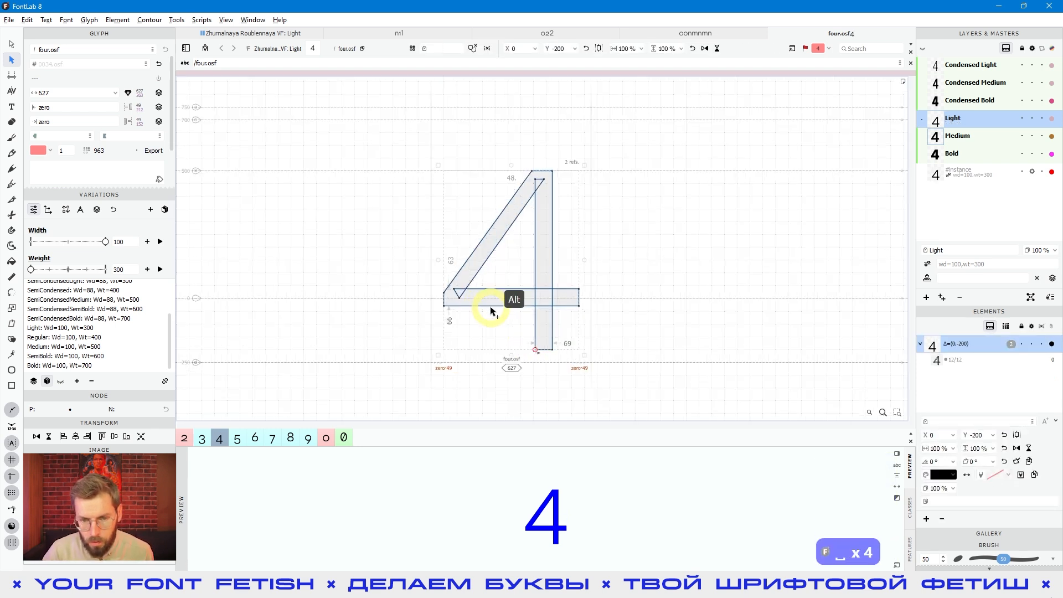
{"action": "scroll", "coordinate": [491, 313], "scroll_direction": "up", "scroll_amount": 1}
{"action": "scroll", "coordinate": [575, 339], "scroll_direction": "down", "scroll_amount": 2}
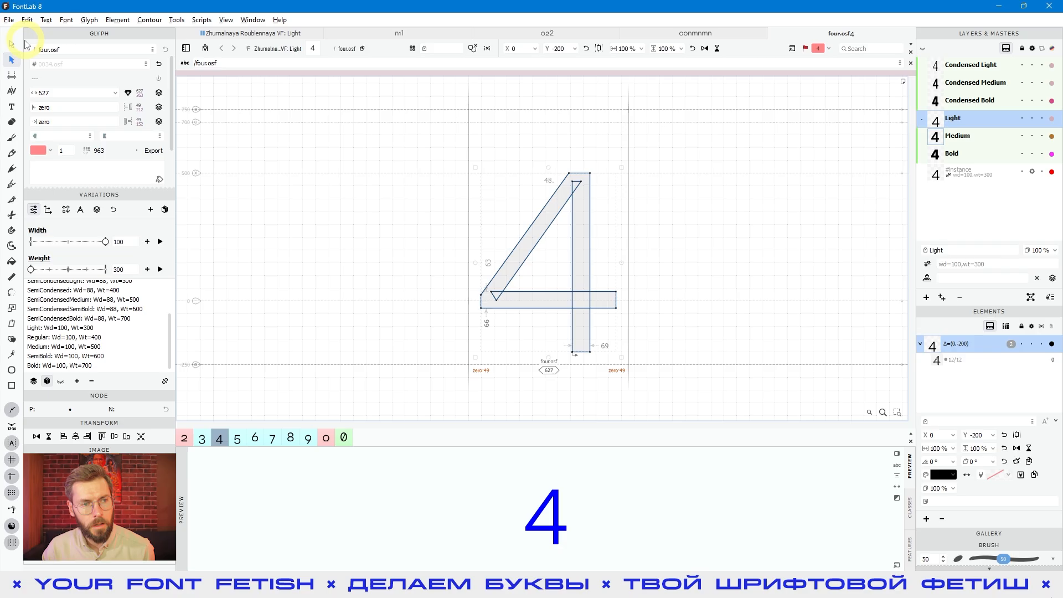
Add a Delta filter to the Light four.osf and turn all of its nodes into delta points
{"action": "left_click", "coordinate": [13, 44]}
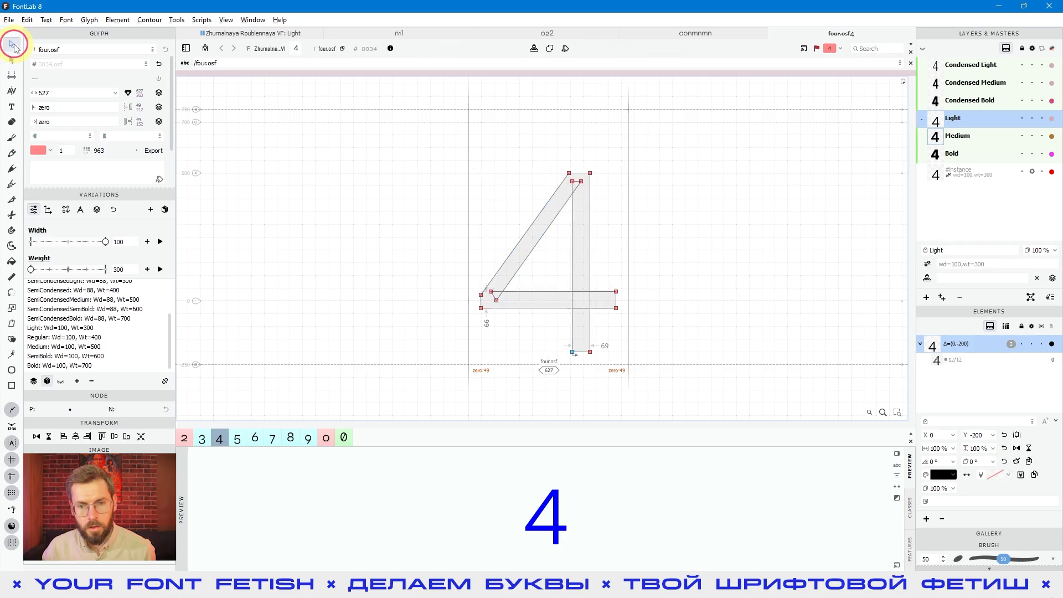
{"action": "left_click", "coordinate": [62, 20]}
{"action": "mouse_move", "coordinate": [107, 23]}
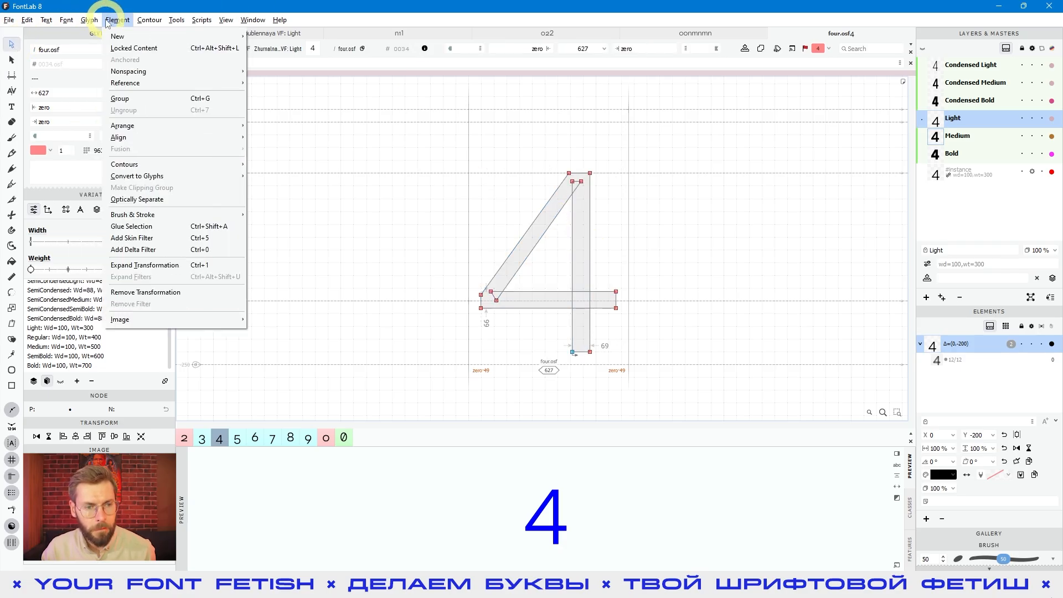
{"action": "left_click", "coordinate": [136, 249]}
{"action": "left_click_drag", "start_coordinate": [437, 377], "coordinate": [671, 125]}
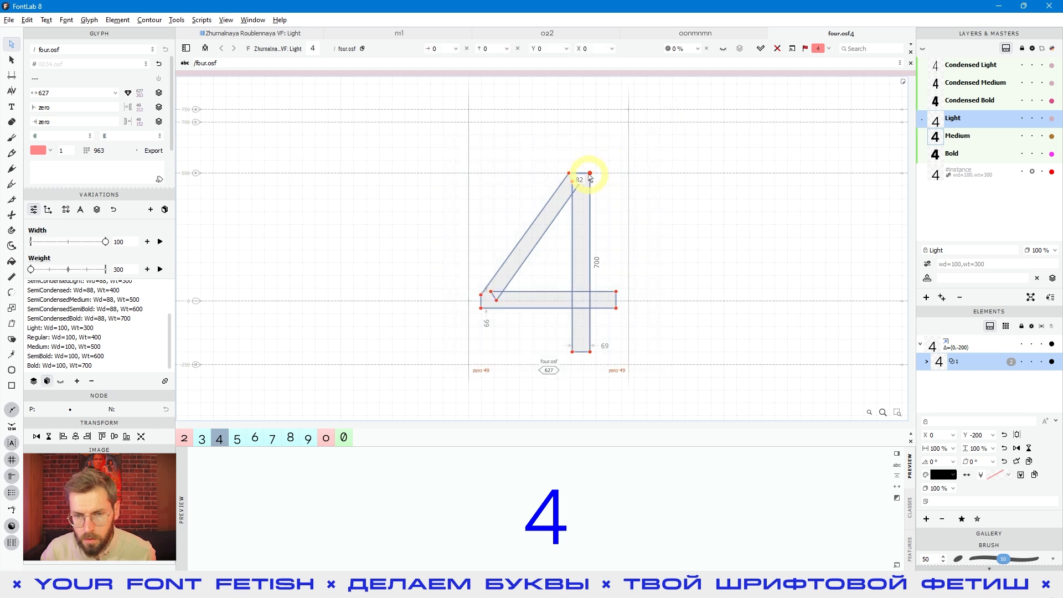
{"action": "left_click", "coordinate": [634, 349]}
Raise the crossbar and lower diagonal delta points in Light by 29 units and check the filled figure
{"action": "left_click_drag", "start_coordinate": [674, 325], "coordinate": [435, 276]}
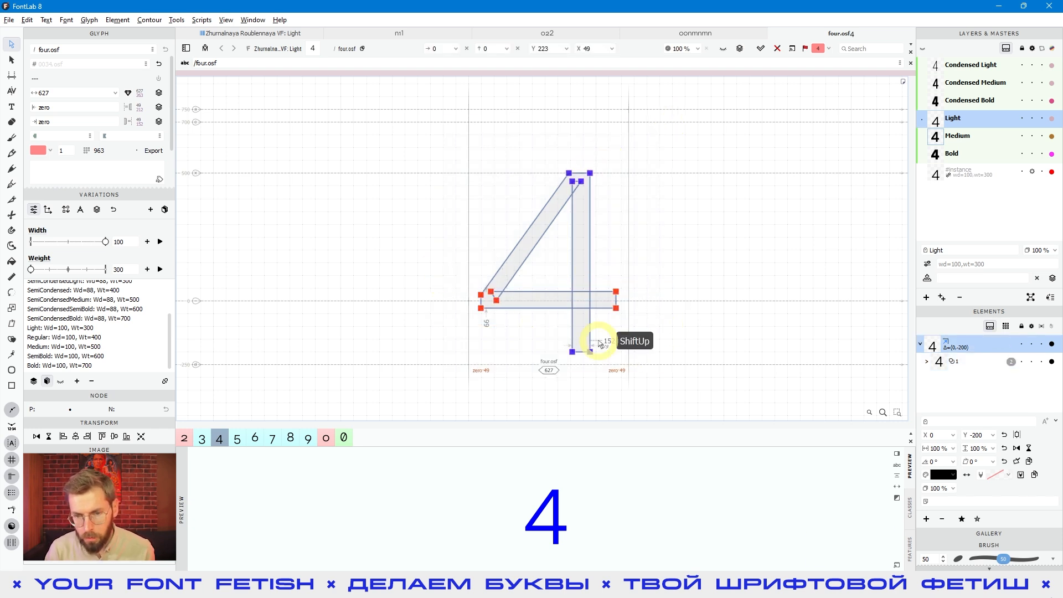
{"action": "key", "text": "shift+Up"}
{"action": "key", "text": "shift+Up"}
{"action": "key", "text": "shift+Up"}
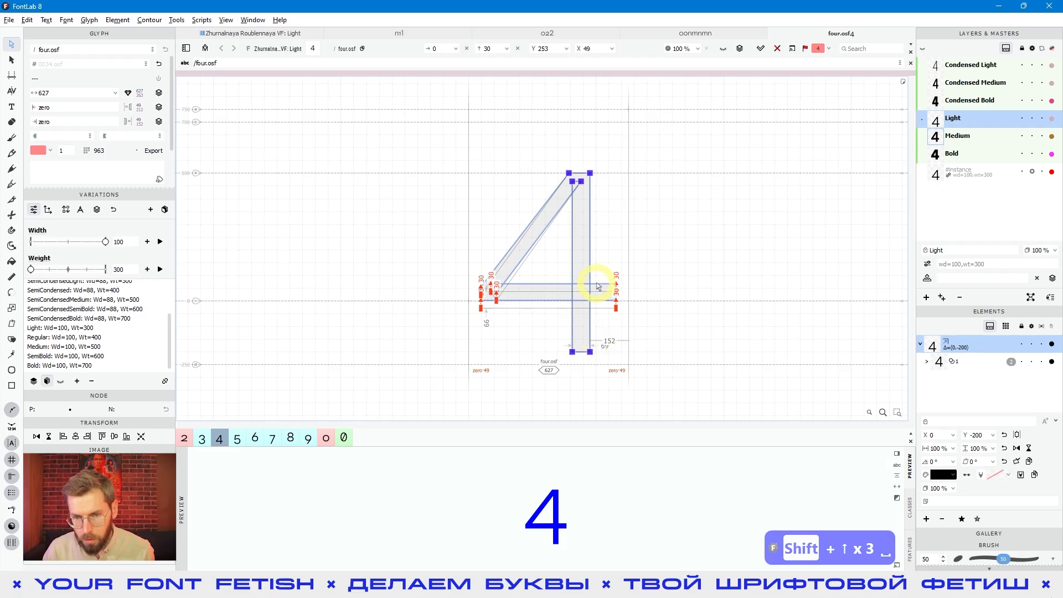
{"action": "scroll", "coordinate": [598, 287], "scroll_direction": "up", "scroll_amount": 5}
{"action": "key", "text": "Down"}
{"action": "key", "text": "Down"}
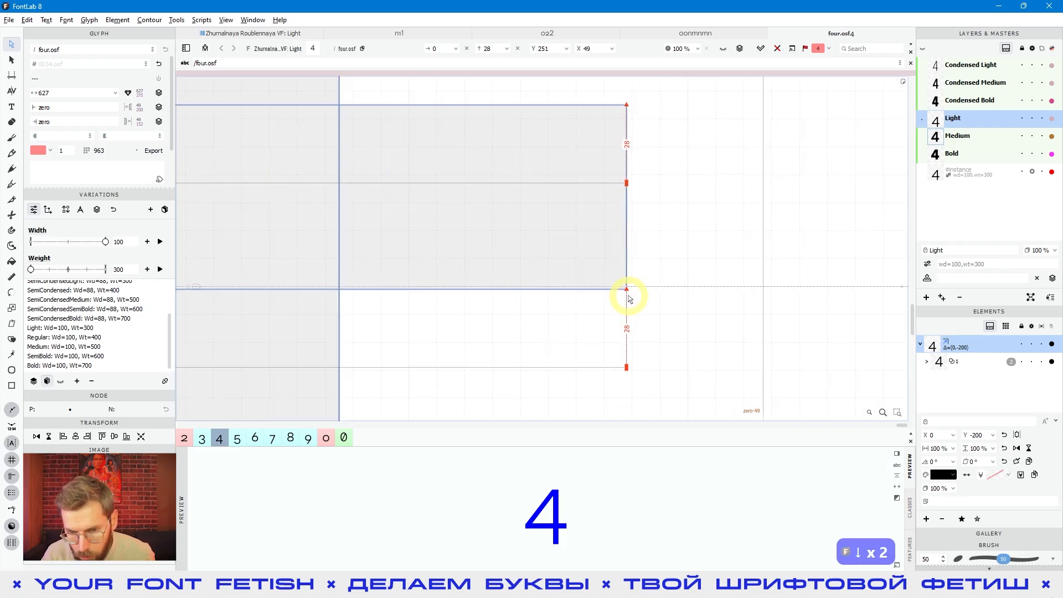
{"action": "scroll", "coordinate": [629, 294], "scroll_direction": "down", "scroll_amount": 6}
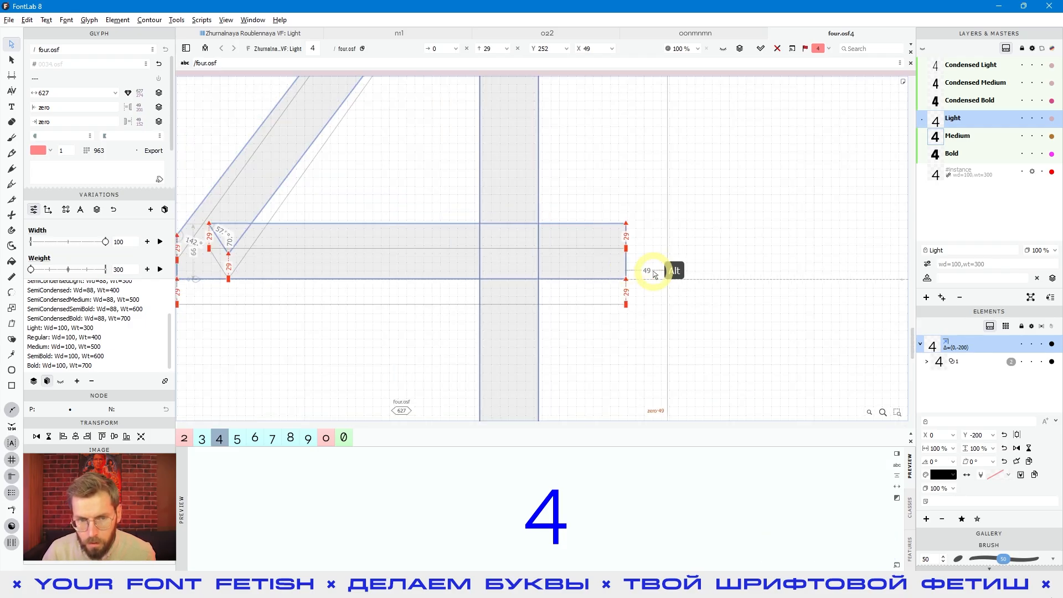
{"action": "key", "text": "space"}
{"action": "key", "text": "space"}
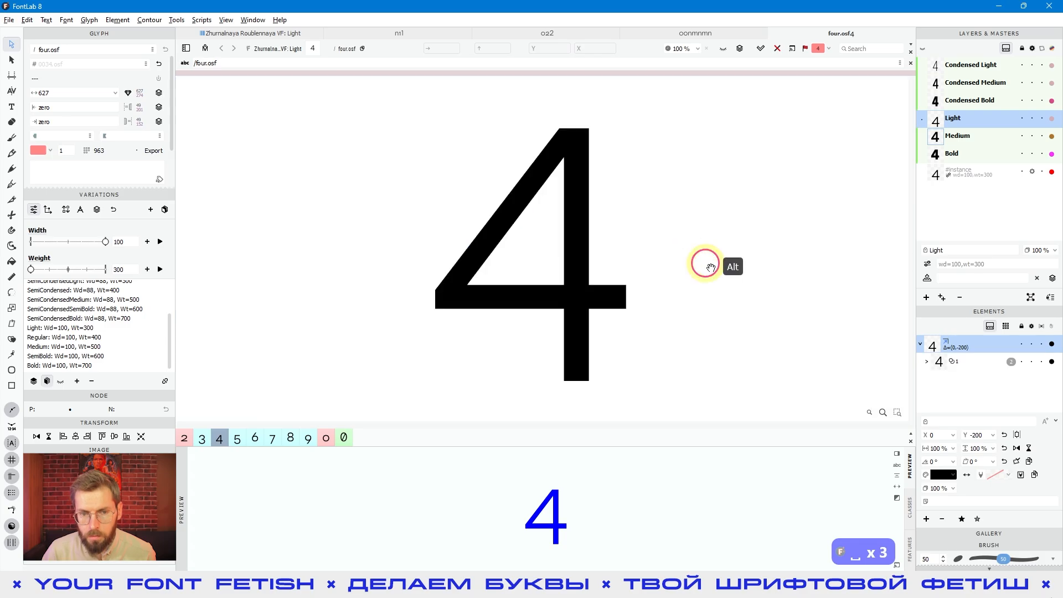
{"action": "key", "text": "space"}
Switch to the Bold master and move the 4 element down to Y -200
{"action": "left_click", "coordinate": [1041, 153]}
{"action": "key", "text": "space"}
{"action": "key", "text": "v"}
{"action": "left_click", "coordinate": [565, 247]}
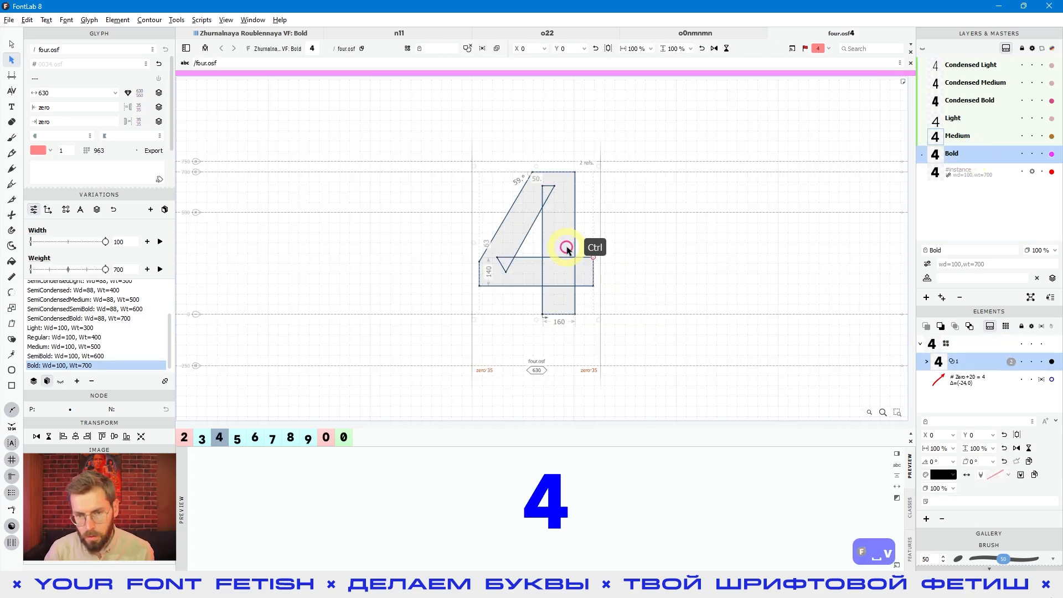
{"action": "key", "text": "ctrl+Down"}
{"action": "key", "text": "ctrl+Down"}
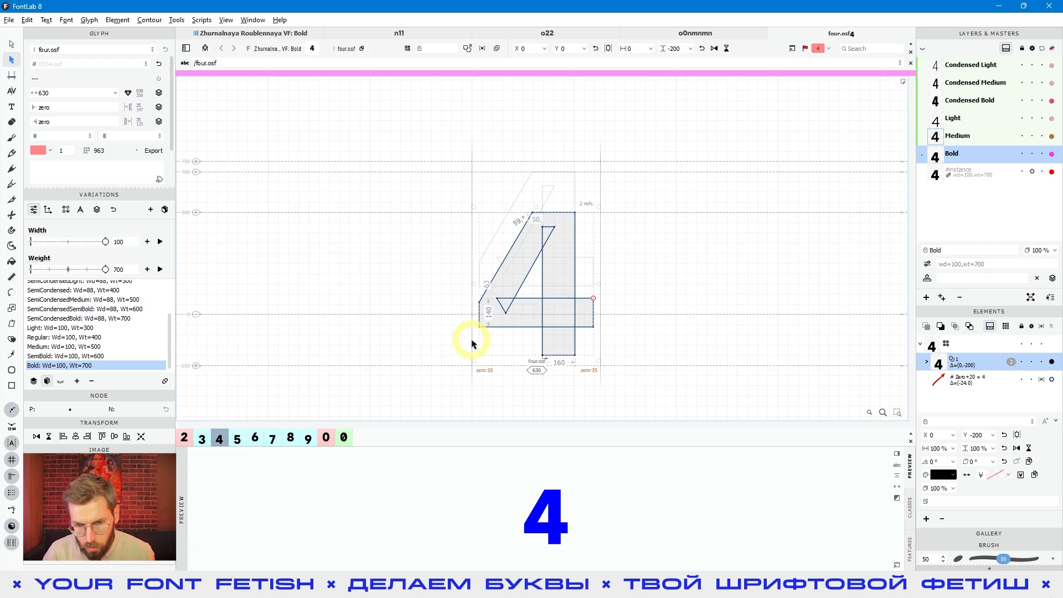
{"action": "scroll", "coordinate": [576, 308], "scroll_direction": "up", "scroll_amount": 2}
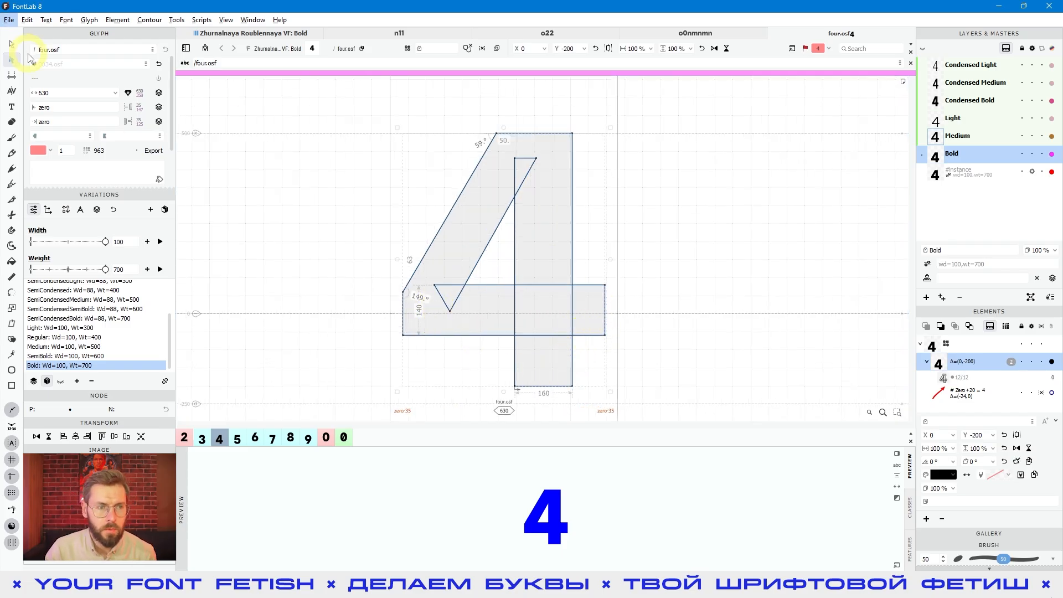
Break up the Bold master's group in four.osf and delete its "# Zero+20 = 4" sticker
{"action": "right_click", "coordinate": [535, 243]}
{"action": "left_click", "coordinate": [579, 412]}
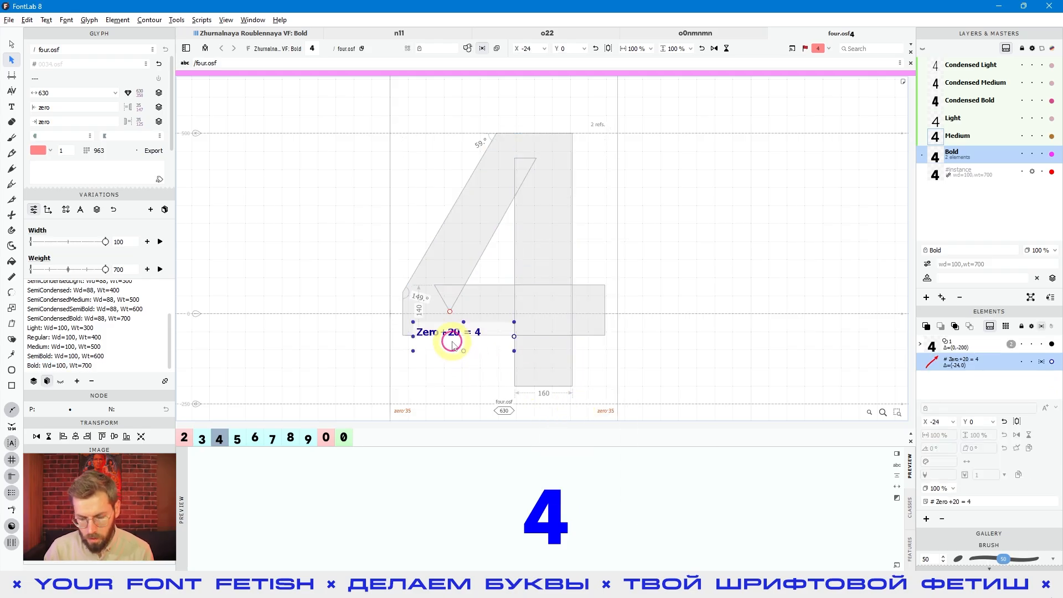
{"action": "key", "text": "Delete"}
Add a Delta filter to the Bold four.osf and make every node a delta point
{"action": "key", "text": "a"}
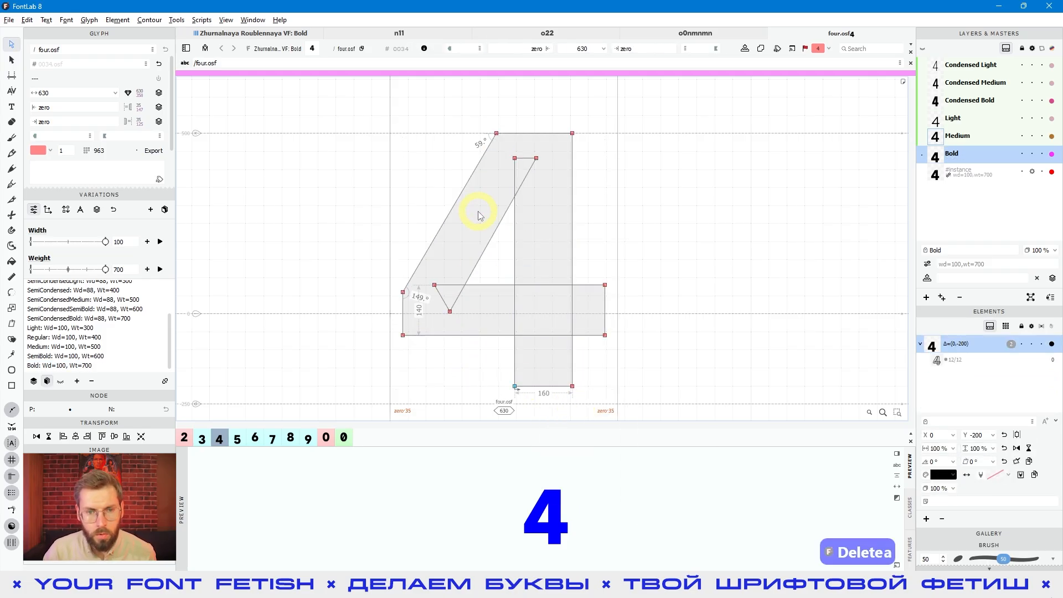
{"action": "left_click", "coordinate": [47, 20]}
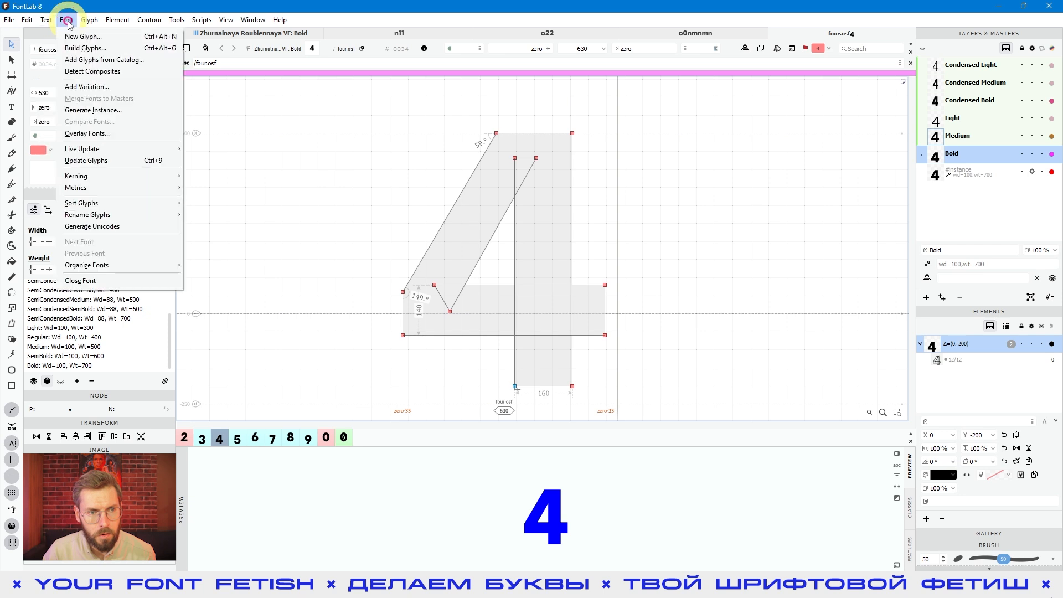
{"action": "left_click", "coordinate": [148, 252]}
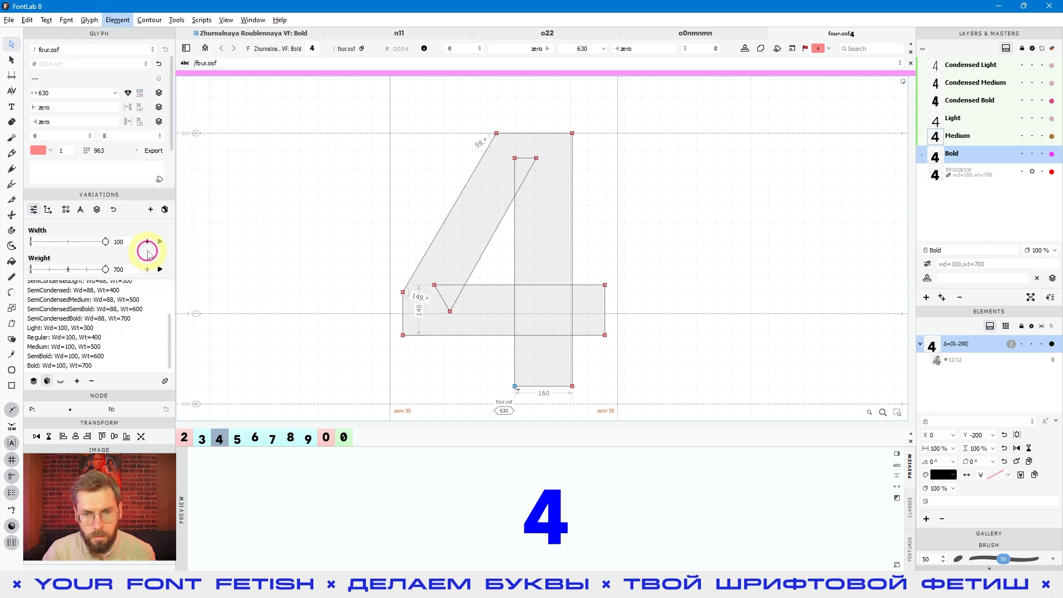
{"action": "left_click_drag", "start_coordinate": [340, 114], "coordinate": [579, 383]}
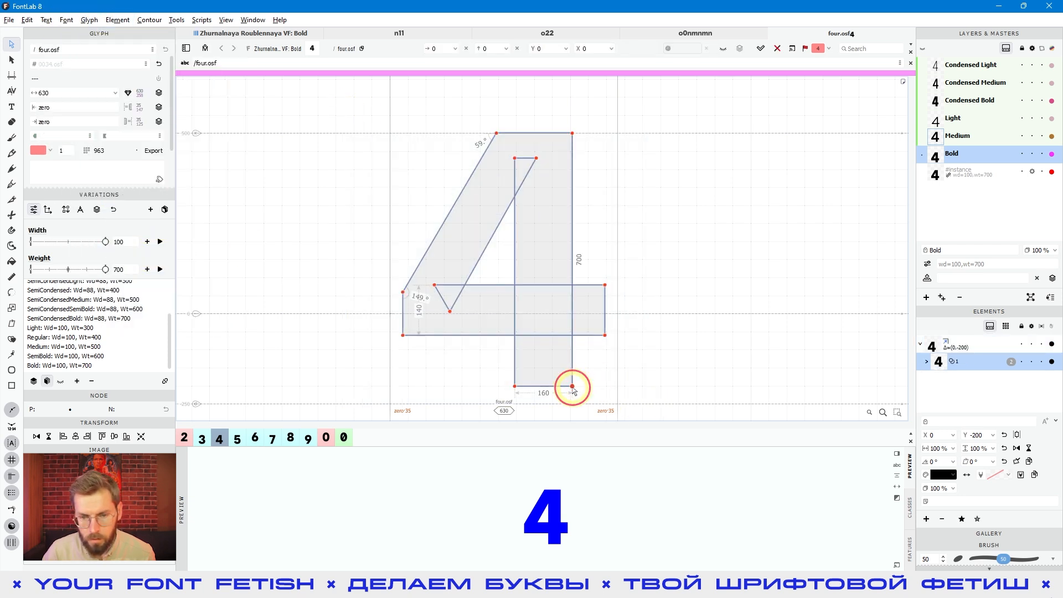
{"action": "left_click", "coordinate": [663, 353]}
Raise the crossbar and lower diagonal delta points in Bold by 60 units so the bar sits on the baseline
{"action": "left_click_drag", "start_coordinate": [645, 343], "coordinate": [361, 249]}
{"action": "key", "text": "shift+Up"}
{"action": "key", "text": "shift+Up"}
{"action": "key", "text": "shift+Up"}
{"action": "key", "text": "shift+Up"}
{"action": "key", "text": "shift+Up"}
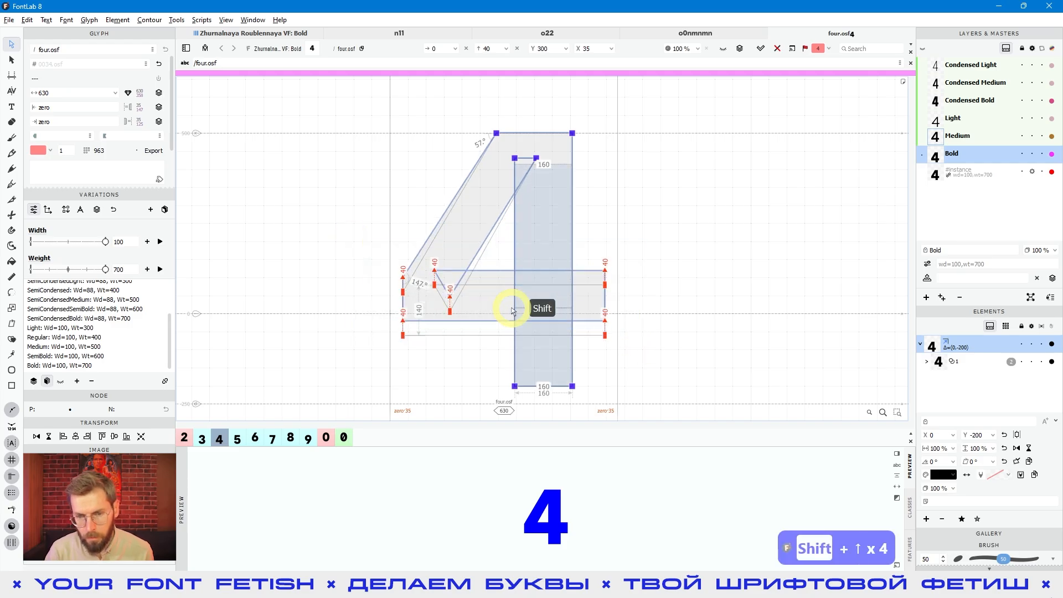
{"action": "key", "text": "shift+Up"}
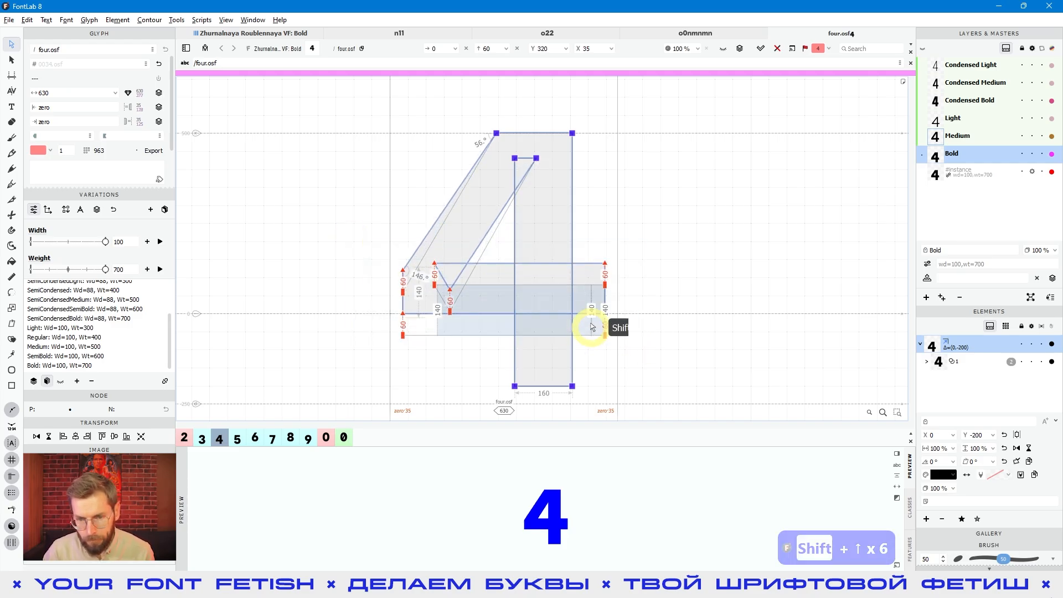
{"action": "scroll", "coordinate": [641, 290], "scroll_direction": "up", "scroll_amount": 3}
{"action": "scroll", "coordinate": [650, 308], "scroll_direction": "down", "scroll_amount": 10}
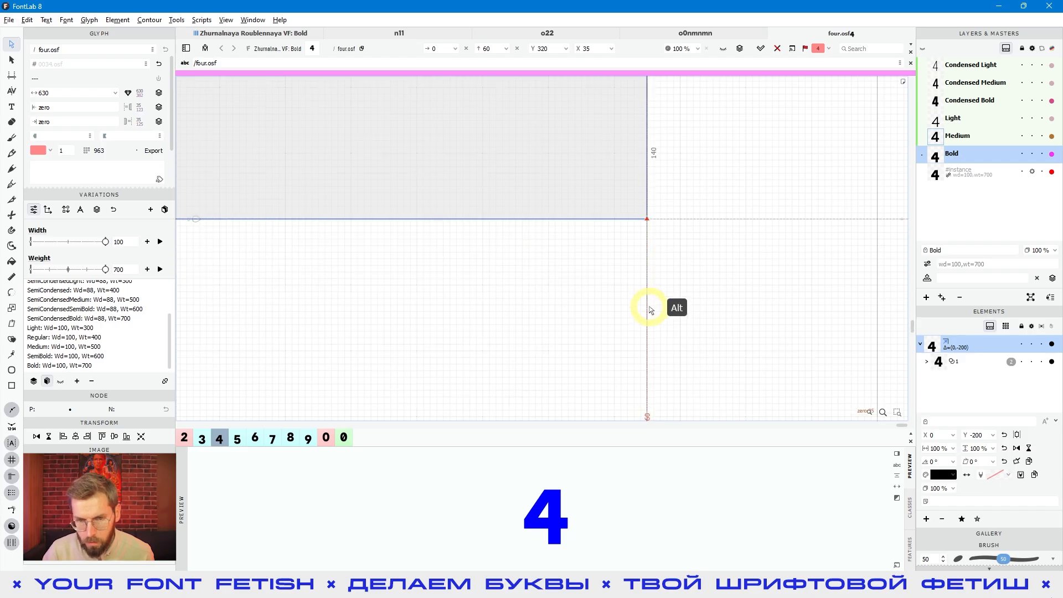
Place the default 4 beside four.osf in the text line and compare the two filled Bold figures
{"action": "key", "text": "space"}
{"action": "left_click_drag", "start_coordinate": [754, 326], "coordinate": [634, 340]}
{"action": "scroll", "coordinate": [487, 280], "scroll_direction": "up", "scroll_amount": 3}
{"action": "left_click", "coordinate": [227, 63]}
{"action": "type", "text": "4"}
{"action": "left_click", "coordinate": [700, 383]}
{"action": "key", "text": "space"}
{"action": "left_click_drag", "start_coordinate": [685, 349], "coordinate": [576, 330]}
{"action": "scroll", "coordinate": [611, 323], "scroll_direction": "down", "scroll_amount": 3}
{"action": "key", "text": "space"}
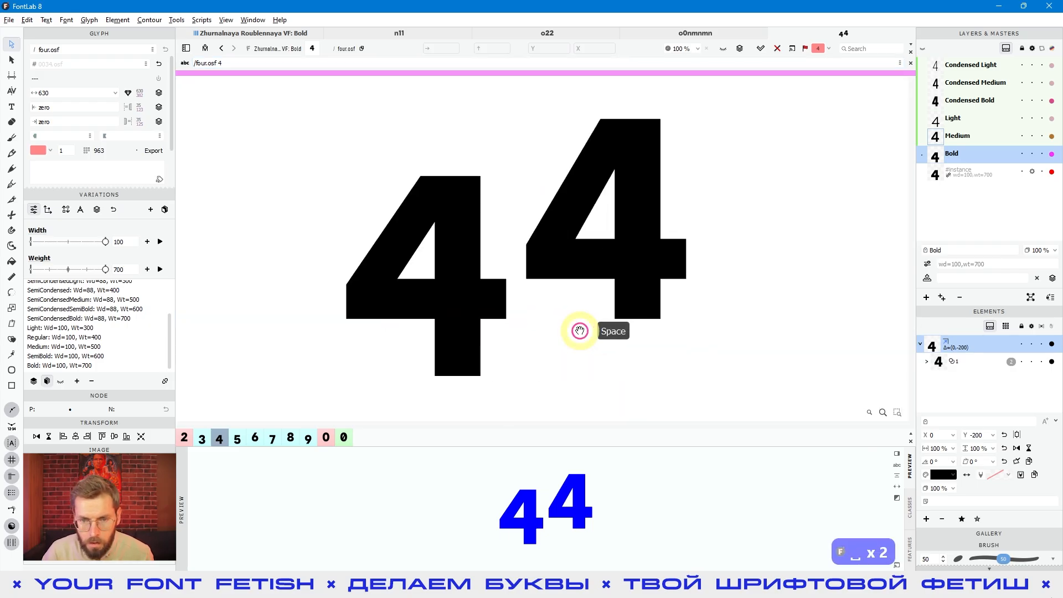
Select the delta points on the upper edge of the Bold crossbar and reduce their vertical shift to 58
{"action": "double_click", "coordinate": [438, 309]}
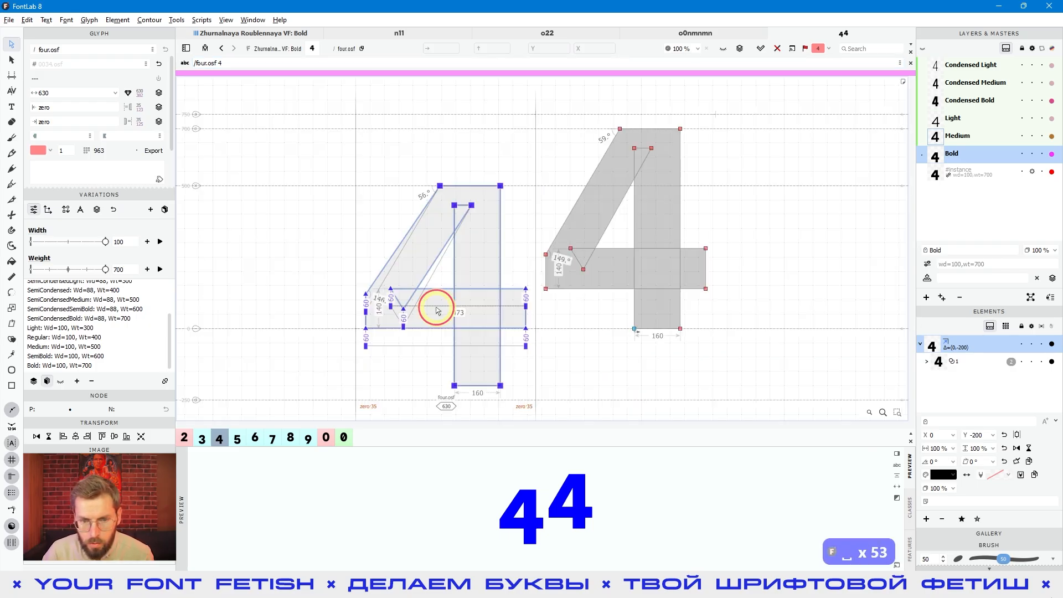
{"action": "double_click", "coordinate": [431, 299]}
{"action": "left_click_drag", "start_coordinate": [386, 283], "coordinate": [540, 301]}
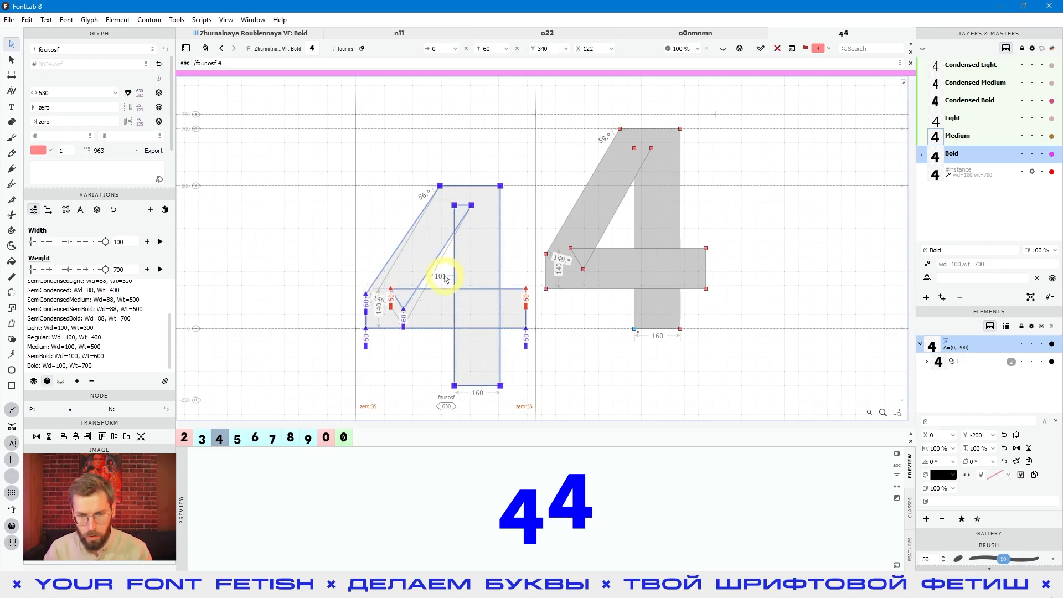
{"action": "key", "text": "space"}
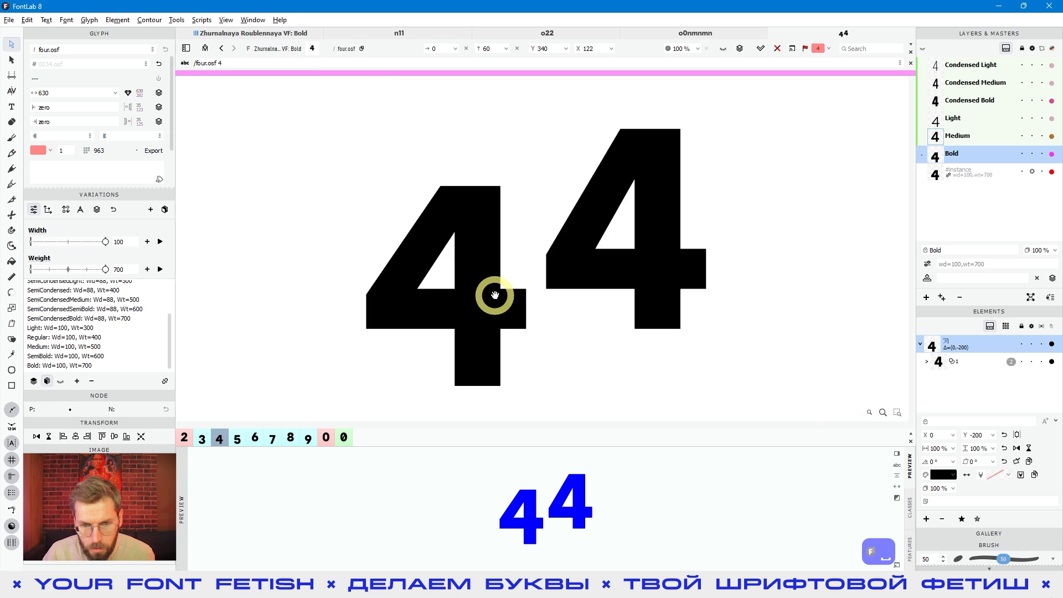
{"action": "key", "text": "Down"}
{"action": "key", "text": "Down"}
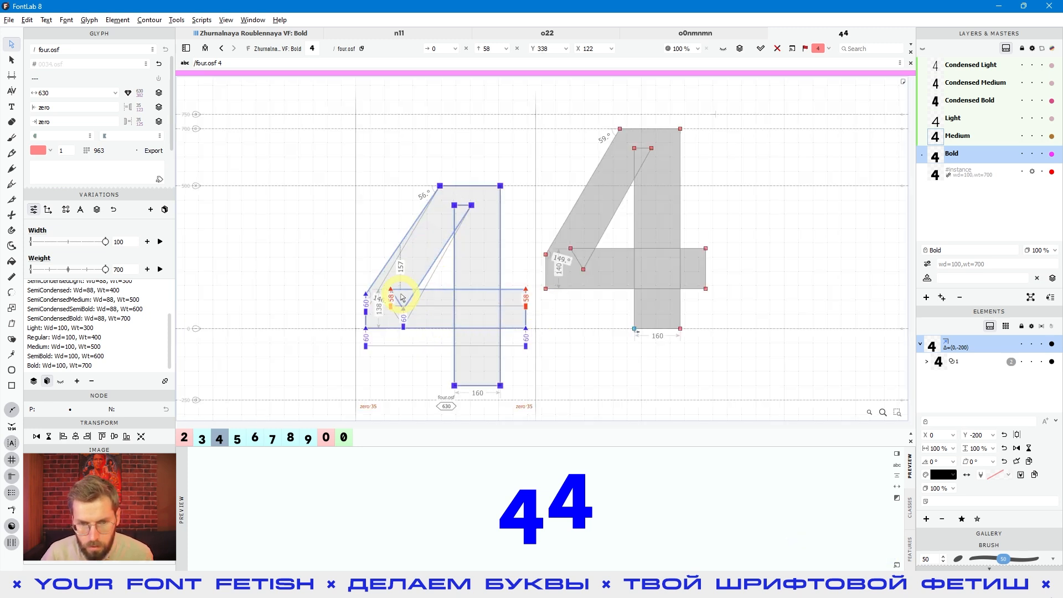
Select the delta points at both ends of the Bold four.osf's inner diagonal and shift them 4 units left
{"action": "left_click", "coordinate": [426, 276]}
{"action": "left_click", "coordinate": [404, 308]}
{"action": "left_click_drag", "start_coordinate": [467, 197], "coordinate": [487, 219]}
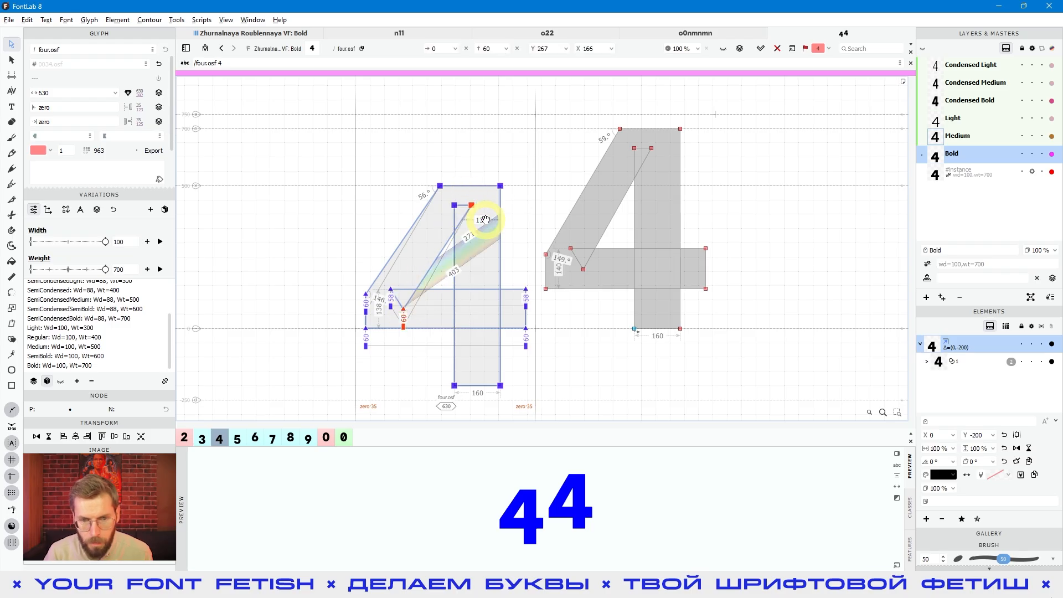
{"action": "key", "text": "Left"}
{"action": "key", "text": "Left"}
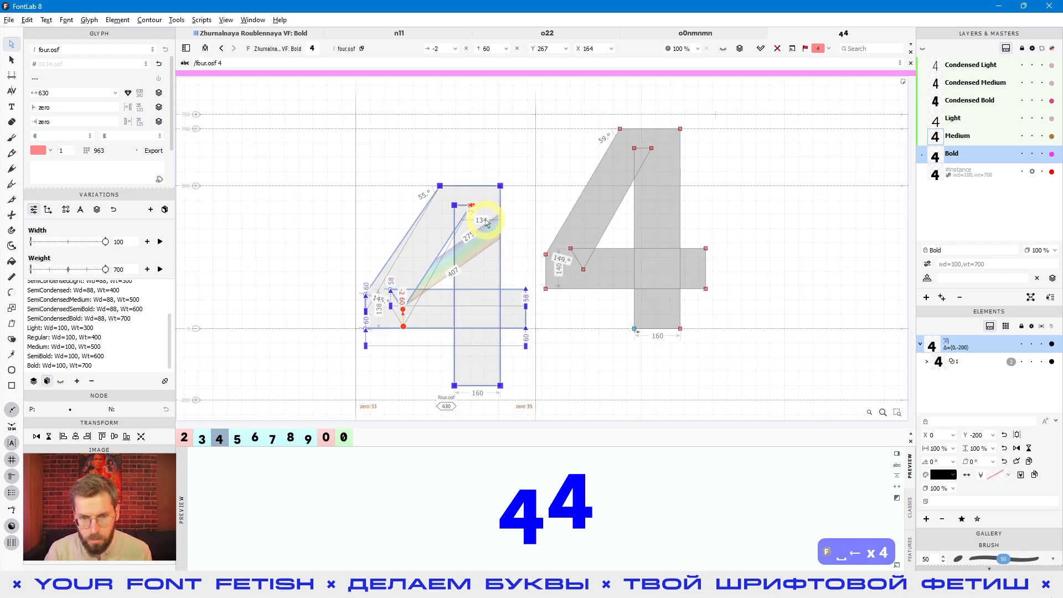
{"action": "key", "text": "space"}
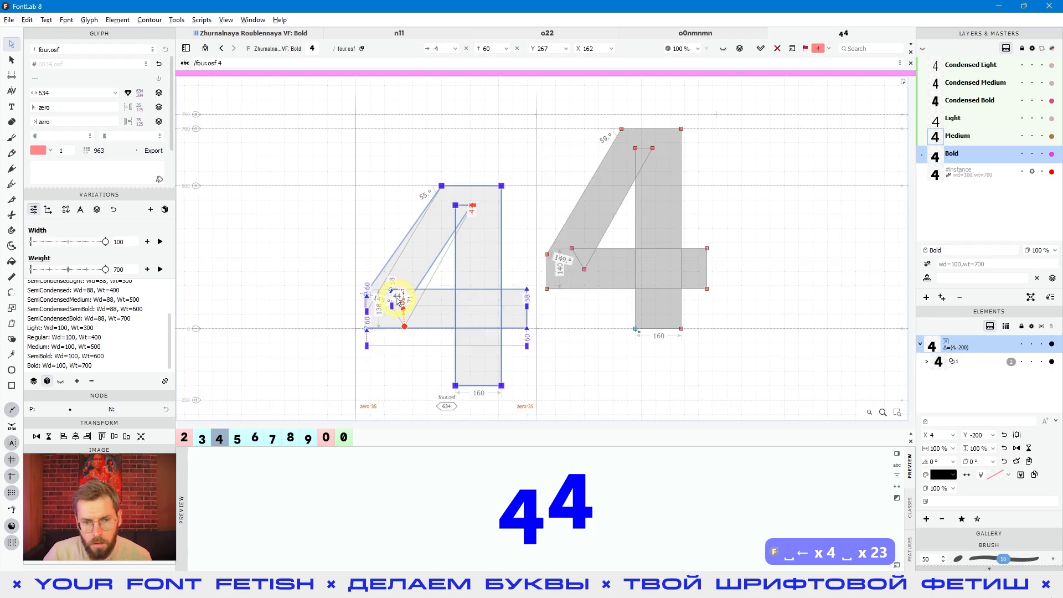
Switch the outer upper delta points at both ends of the Bold four.osf crossbar to the round point type
{"action": "scroll", "coordinate": [399, 302], "scroll_direction": "up", "scroll_amount": 8}
{"action": "left_click", "coordinate": [396, 264]}
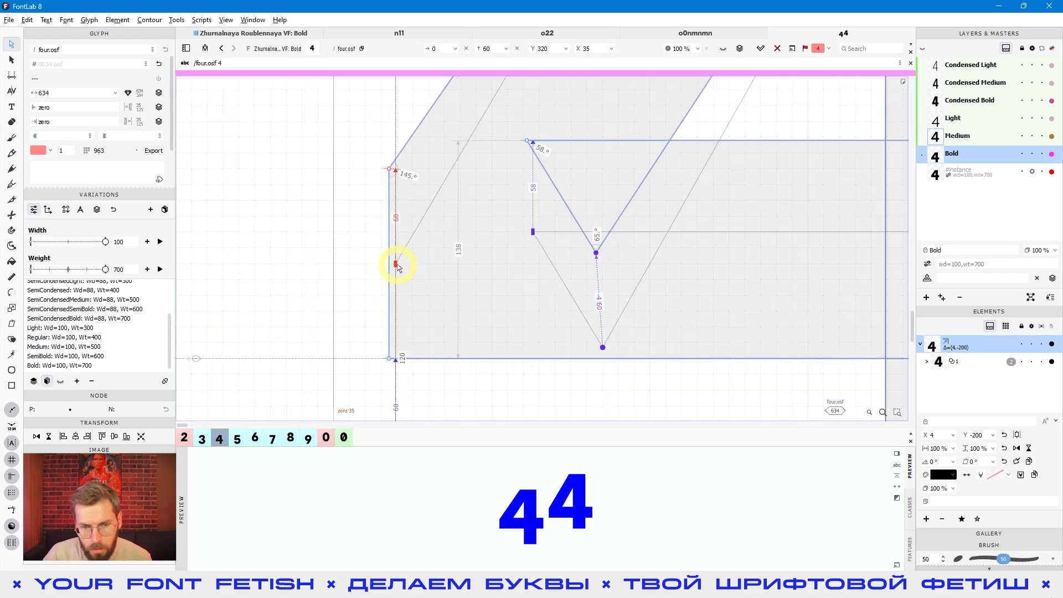
{"action": "scroll", "coordinate": [396, 266], "scroll_direction": "down", "scroll_amount": 4}
{"action": "left_click", "coordinate": [771, 251]}
{"action": "double_click", "coordinate": [770, 252]}
{"action": "scroll", "coordinate": [770, 251], "scroll_direction": "down", "scroll_amount": 3}
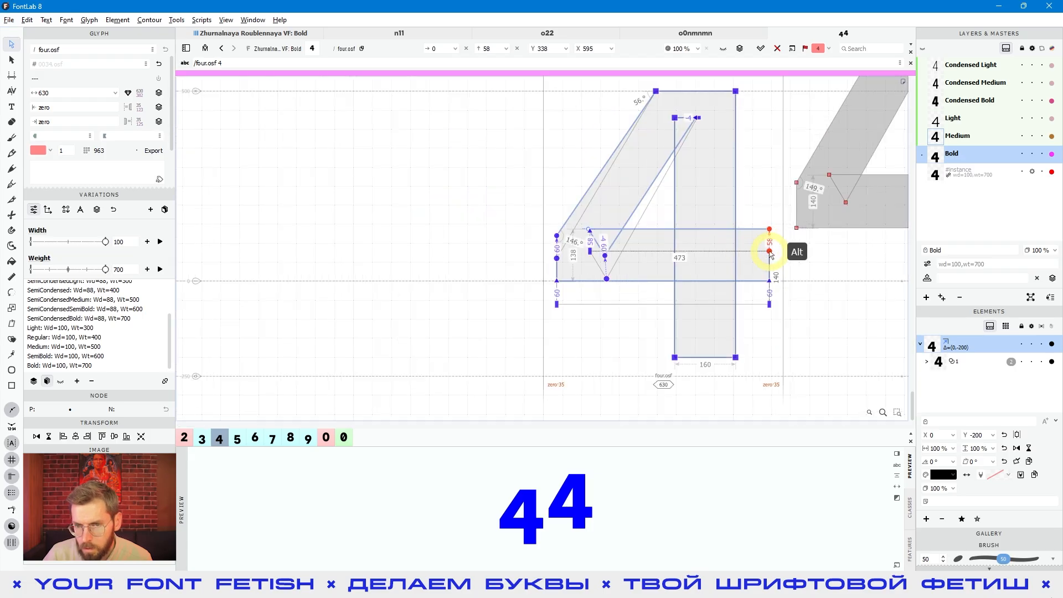
Compare the filled Bold old-style 4 with the default 4 beside it
{"action": "left_click", "coordinate": [806, 272]}
{"action": "key", "text": "space"}
{"action": "left_click_drag", "start_coordinate": [807, 273], "coordinate": [560, 312]}
{"action": "key", "text": "space"}
{"action": "key", "text": "space"}
{"action": "scroll", "coordinate": [451, 188], "scroll_direction": "down", "scroll_amount": 3}
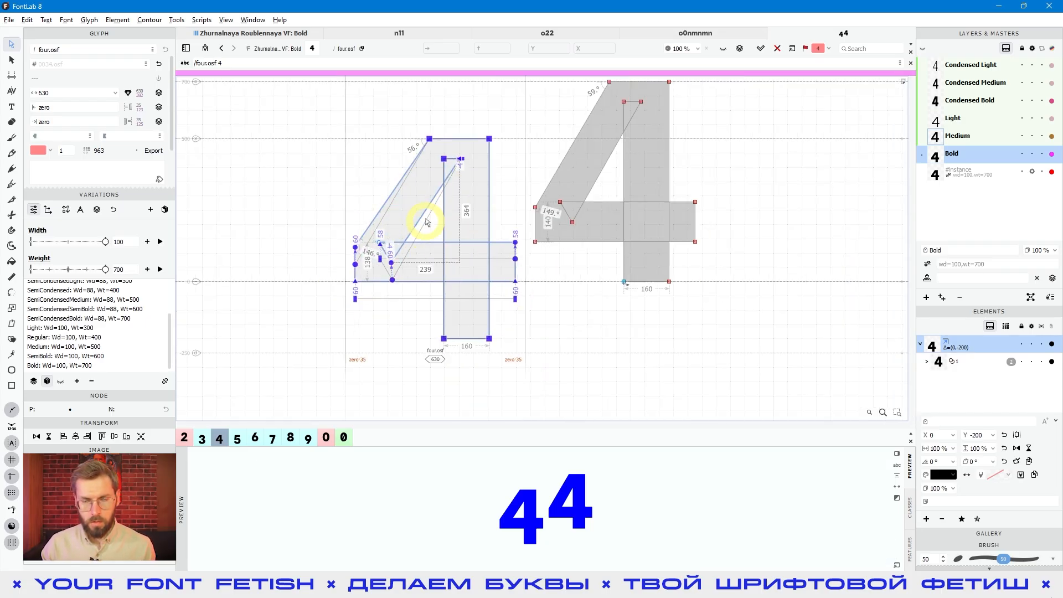
{"action": "scroll", "coordinate": [444, 244], "scroll_direction": "down", "scroll_amount": 2}
{"action": "key", "text": "space"}
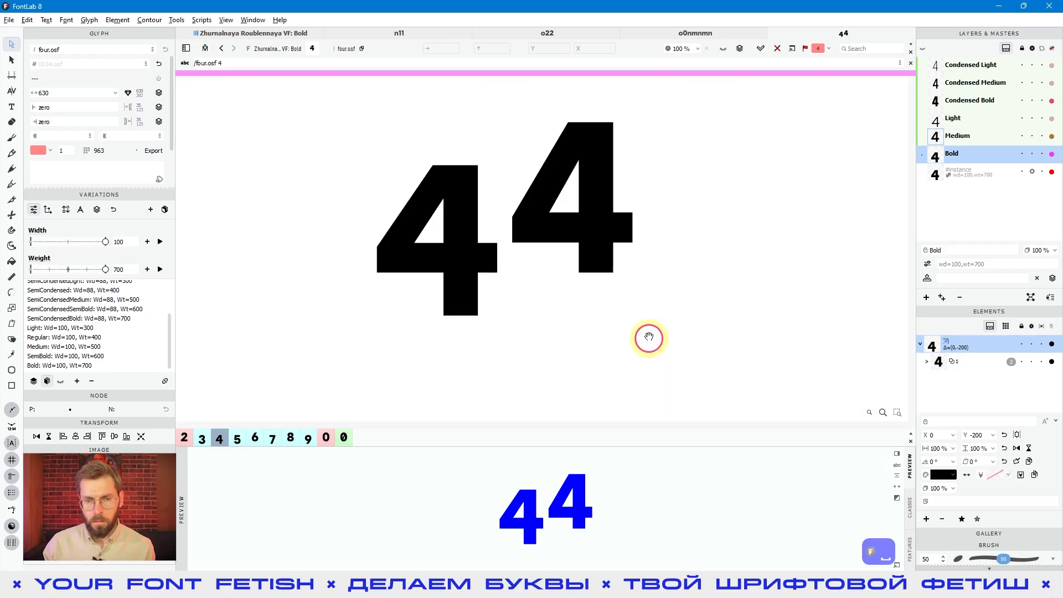
{"action": "left_click_drag", "start_coordinate": [648, 338], "coordinate": [657, 353]}
{"action": "key", "text": "space"}
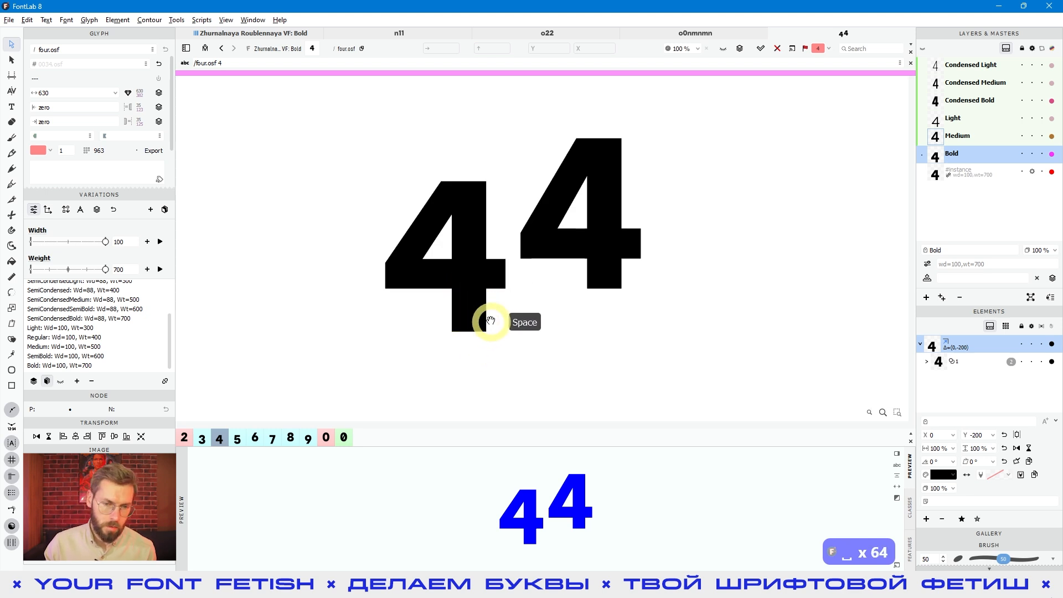
Add the letters "Li" before four.osf and "llk" between the two figures in the text line
{"action": "left_click", "coordinate": [10, 108]}
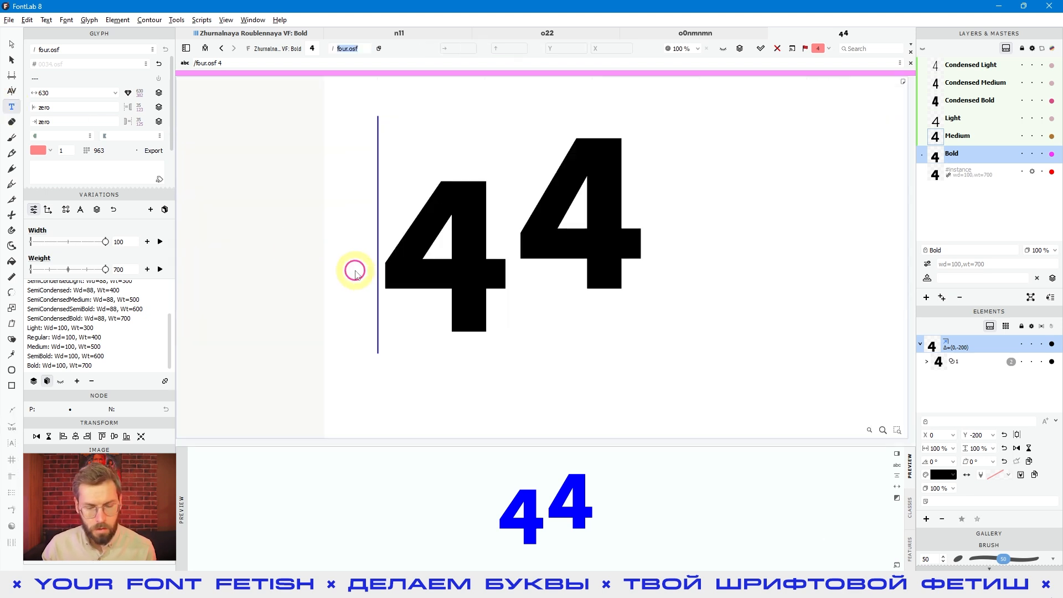
{"action": "type", "text": "L"}
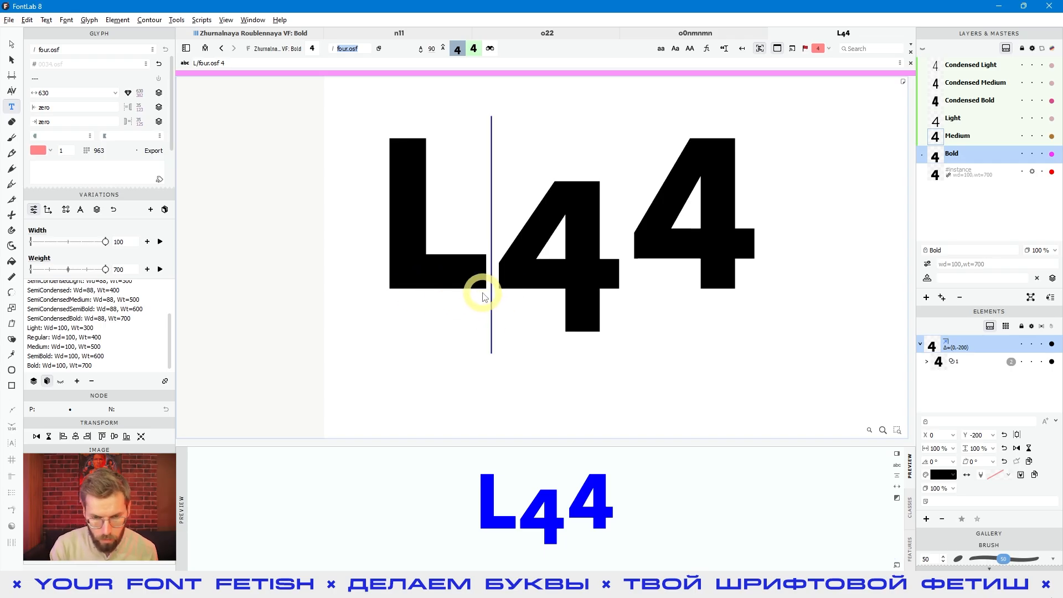
{"action": "type", "text": "i"}
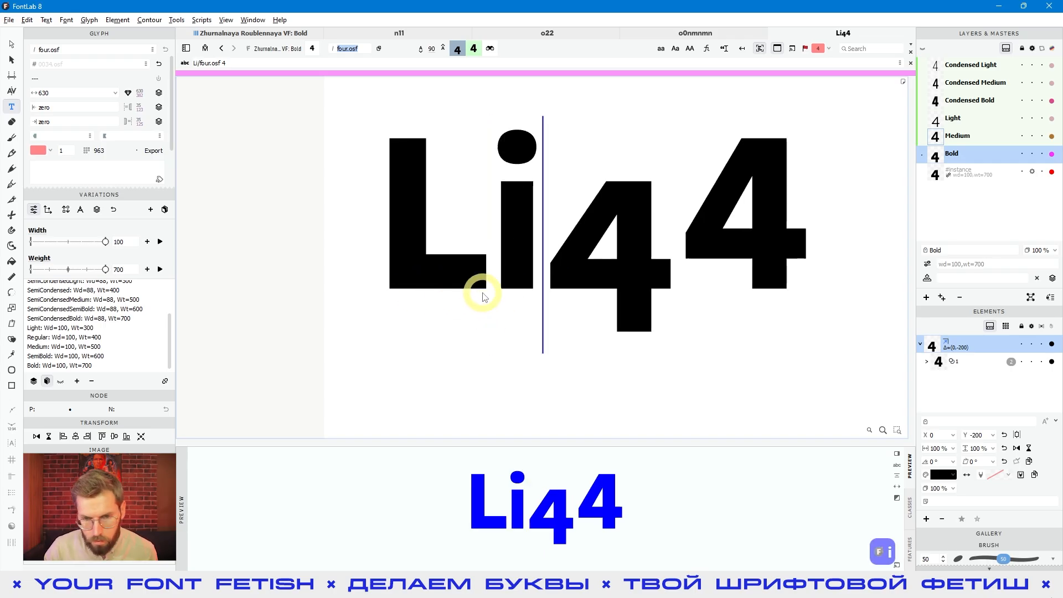
{"action": "left_click", "coordinate": [787, 332]}
{"action": "left_click", "coordinate": [613, 286]}
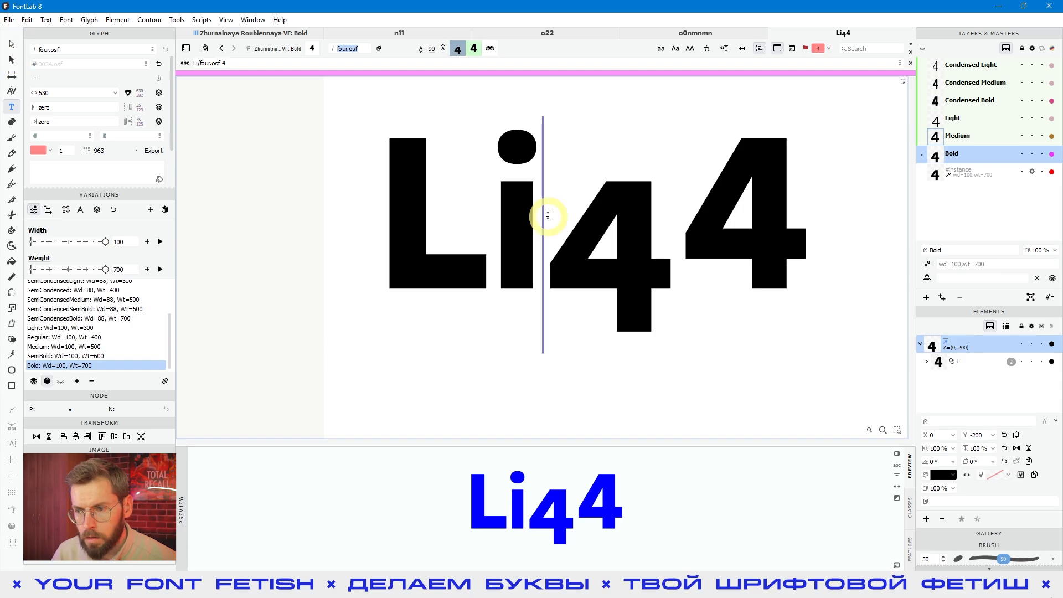
{"action": "left_click", "coordinate": [678, 255]}
{"action": "type", "text": "ll"}
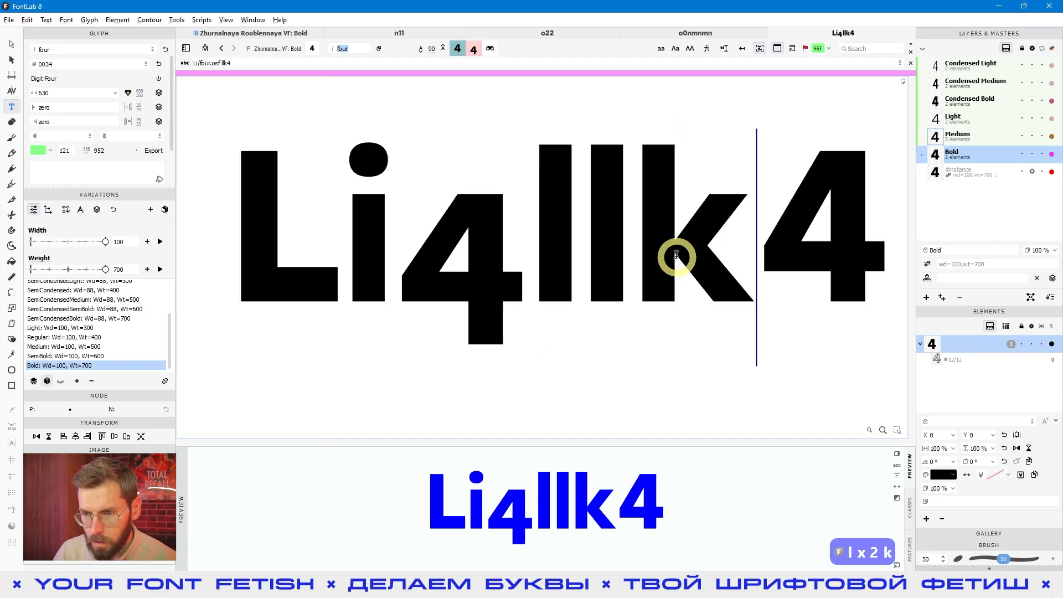
{"action": "type", "text": "k"}
Make four.osf the active glyph, check its Bold shape without the Delta filter, and undo the filter's removal
{"action": "left_click", "coordinate": [13, 46]}
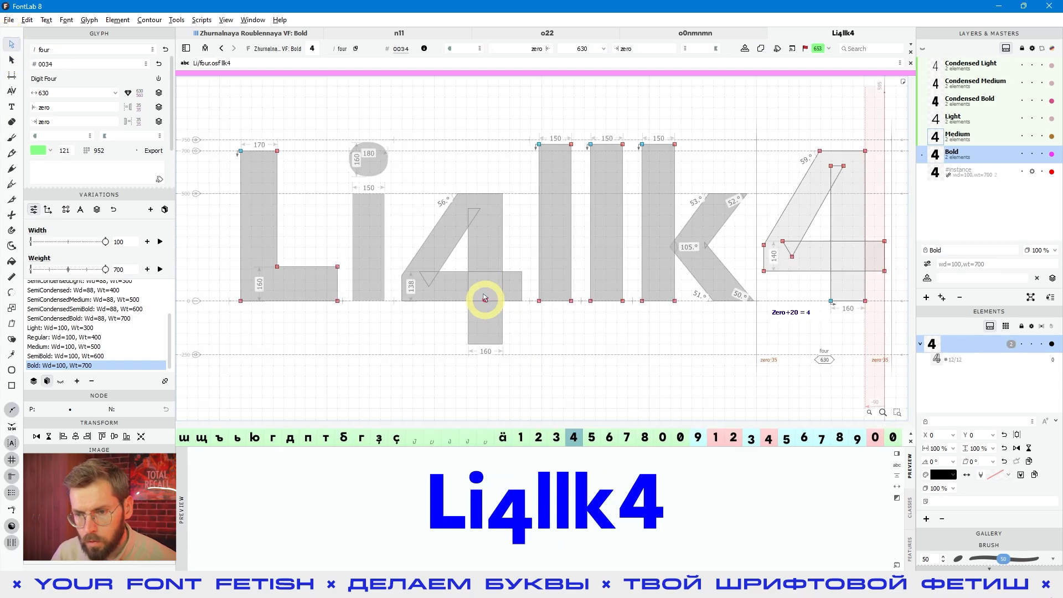
{"action": "left_click", "coordinate": [487, 297]}
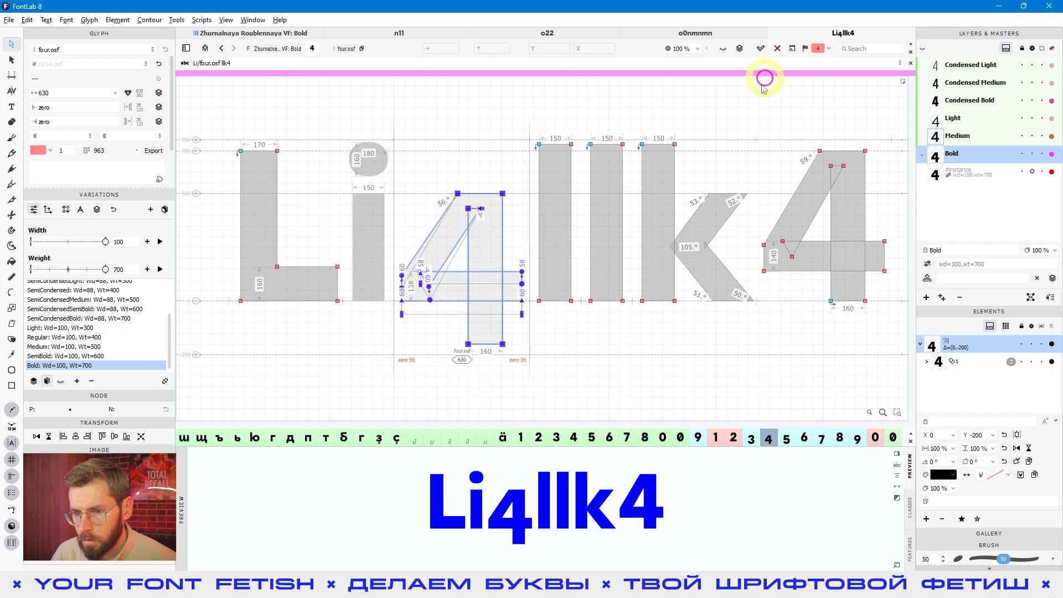
{"action": "left_click", "coordinate": [601, 347]}
{"action": "key", "text": "space"}
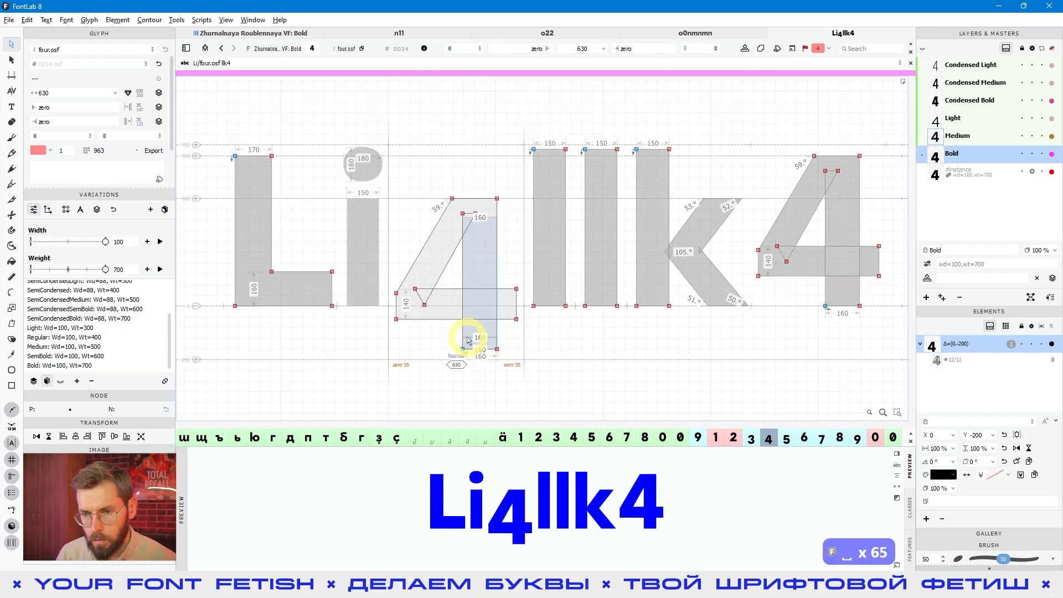
{"action": "key", "text": "ctrl+z"}
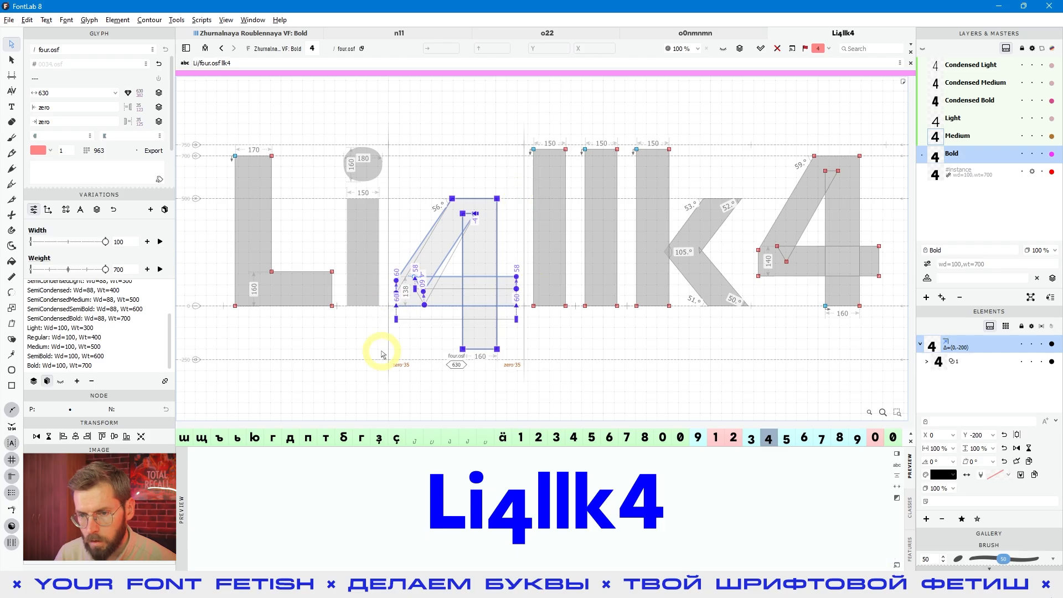
{"action": "key", "text": "space"}
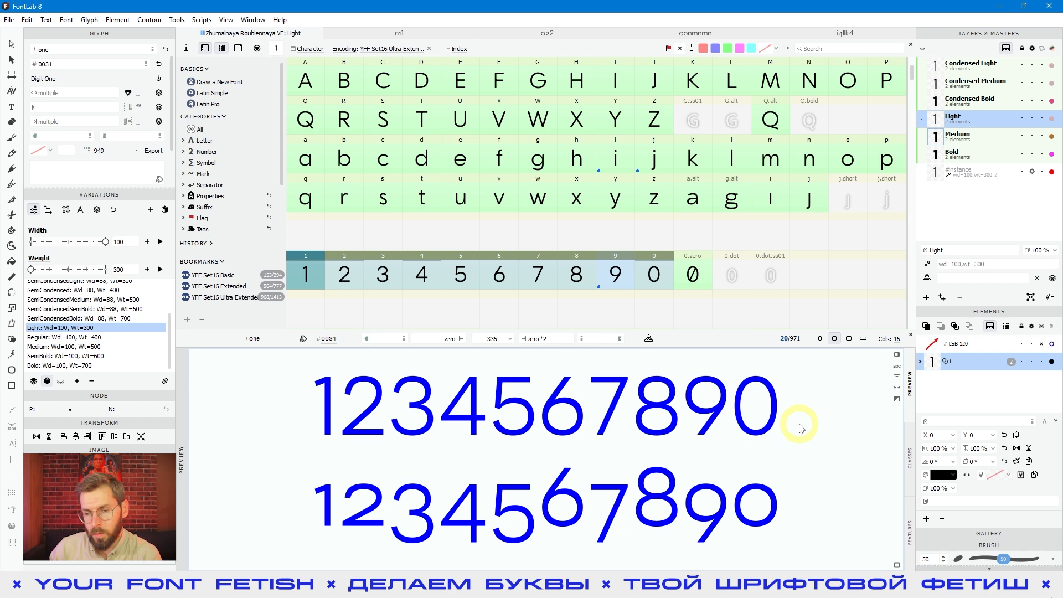
{"action": "left_click_drag", "start_coordinate": [798, 419], "coordinate": [316, 415]}
{"action": "left_click", "coordinate": [309, 427]}
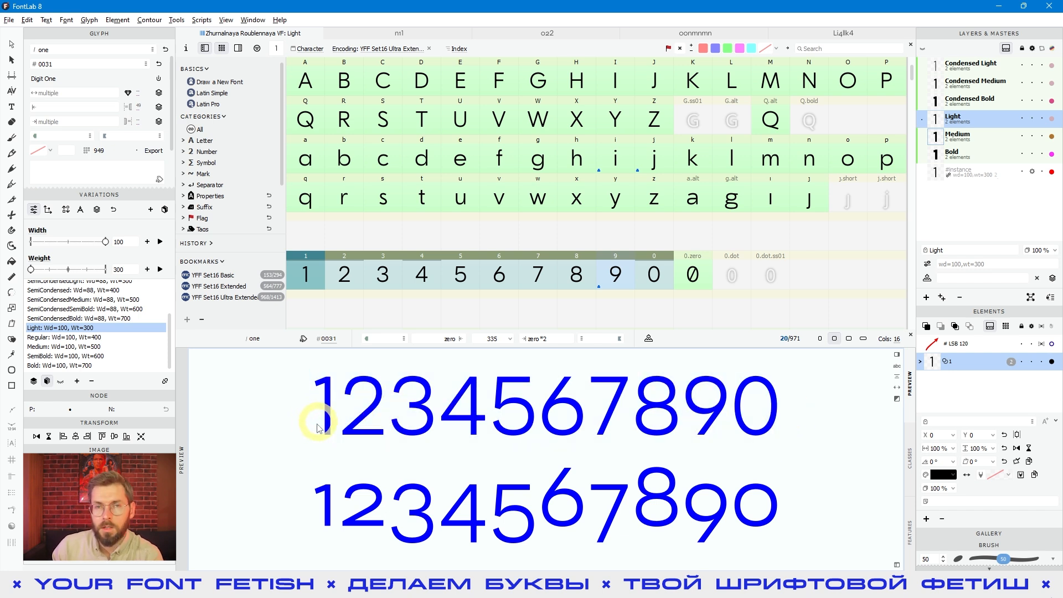
{"action": "left_click", "coordinate": [335, 433]}
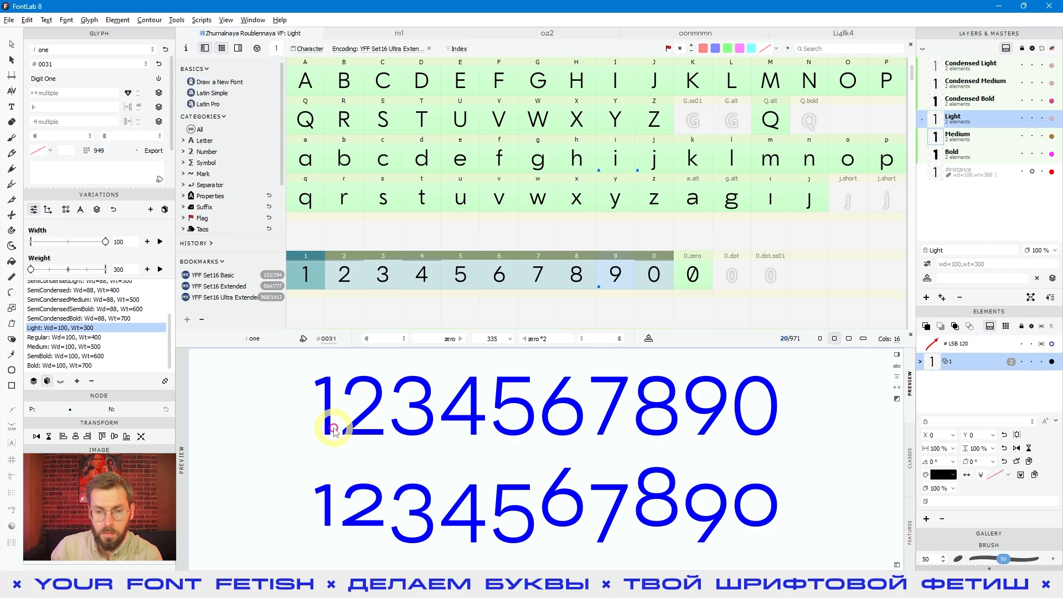
{"action": "left_click_drag", "start_coordinate": [343, 429], "coordinate": [309, 426]}
{"action": "left_click_drag", "start_coordinate": [386, 424], "coordinate": [434, 428]}
{"action": "left_click", "coordinate": [496, 427]}
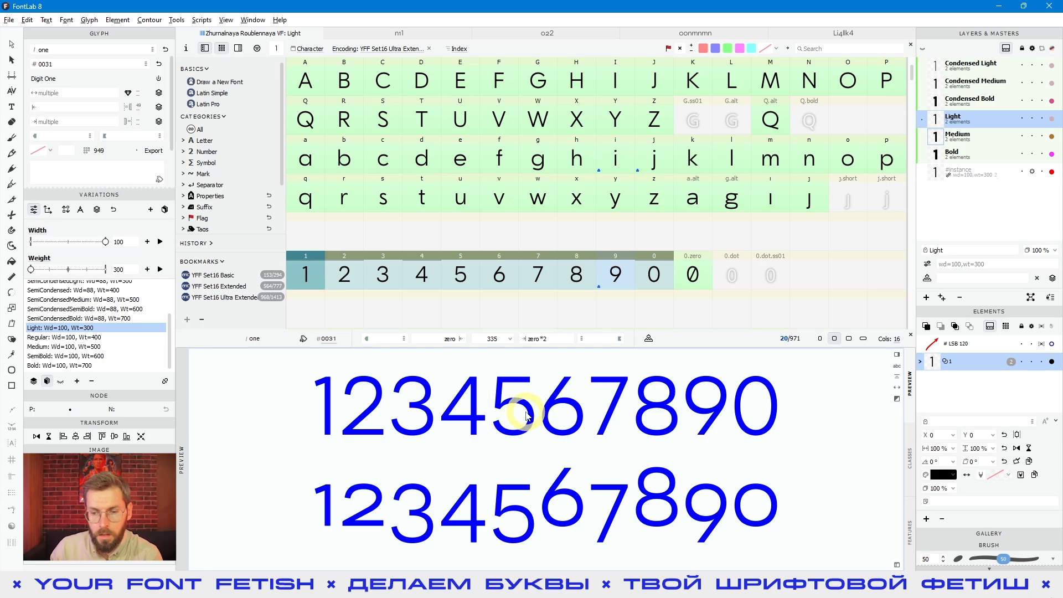
Examine the Light old-style figures from 1 to 0 in the preview and compare them with the default figures
{"action": "left_click_drag", "start_coordinate": [799, 504], "coordinate": [310, 507]}
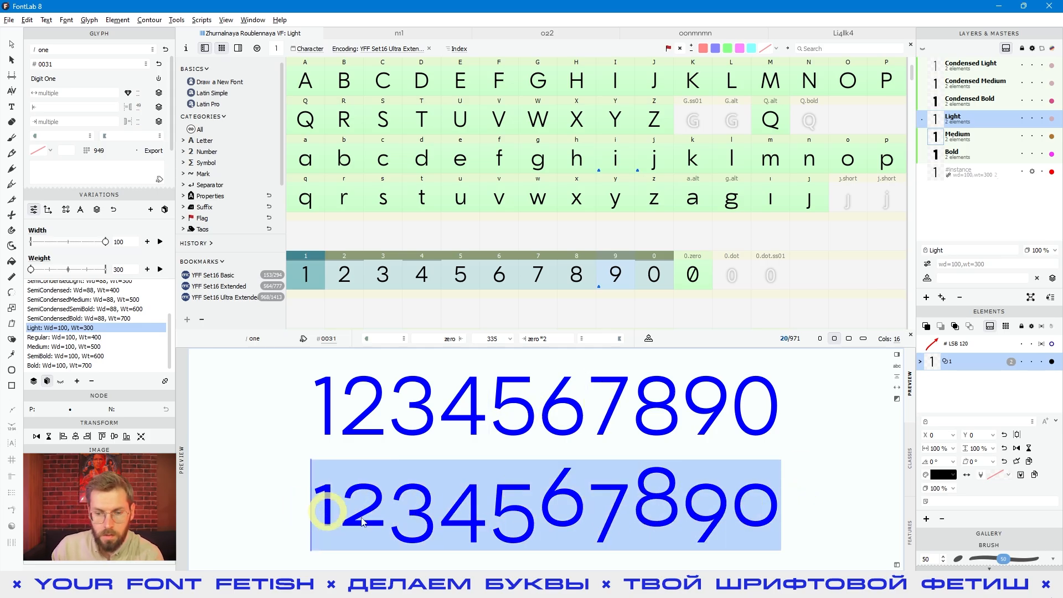
{"action": "left_click", "coordinate": [808, 524]}
{"action": "left_click_drag", "start_coordinate": [730, 504], "coordinate": [636, 505]}
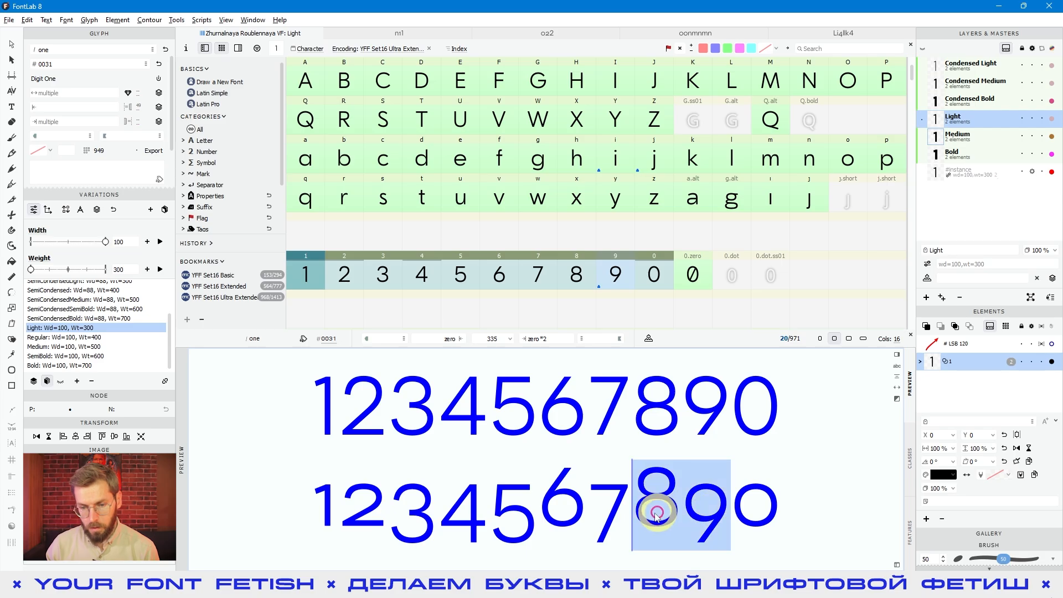
{"action": "left_click", "coordinate": [558, 507]}
{"action": "left_click", "coordinate": [515, 505]}
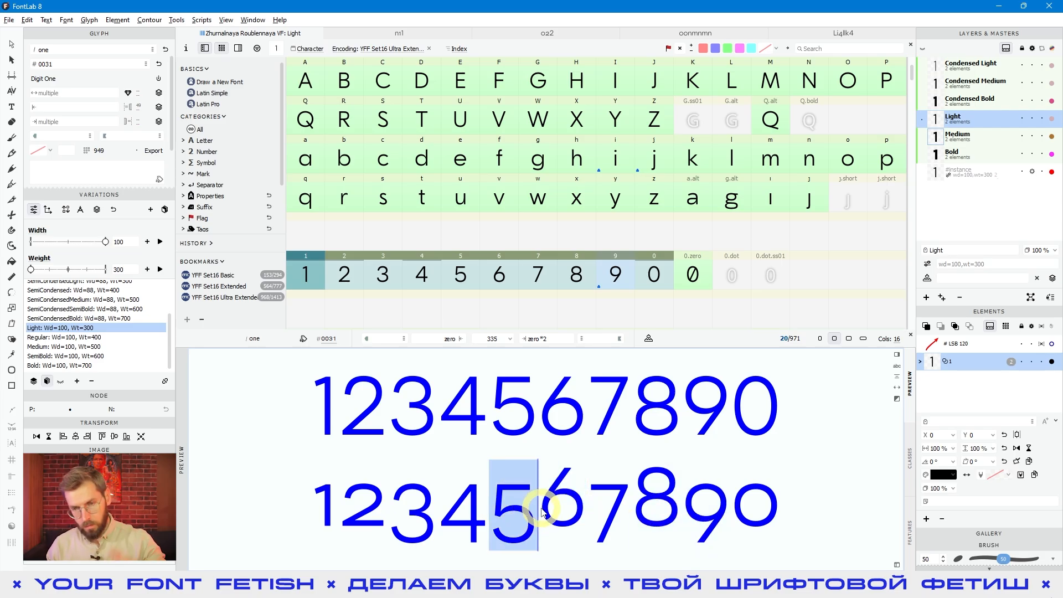
{"action": "left_click", "coordinate": [549, 410]}
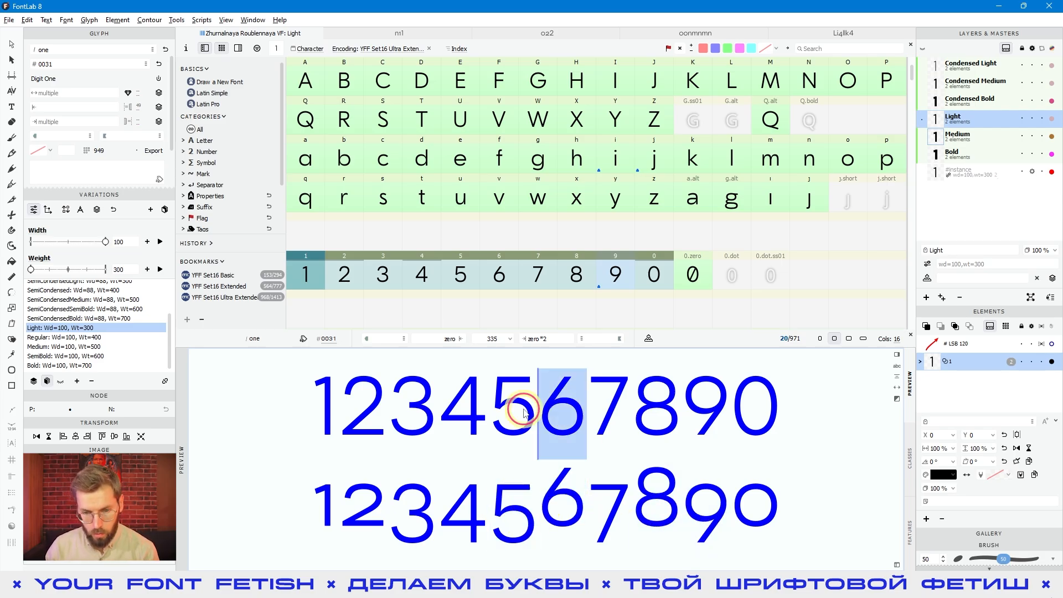
{"action": "left_click_drag", "start_coordinate": [432, 516], "coordinate": [358, 514]}
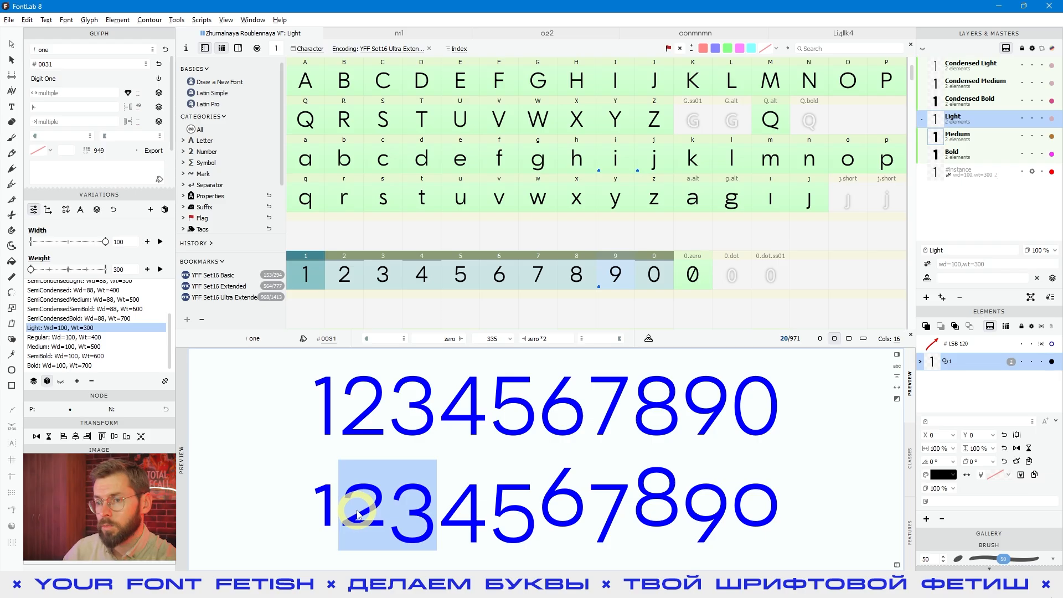
{"action": "left_click_drag", "start_coordinate": [482, 519], "coordinate": [728, 531]}
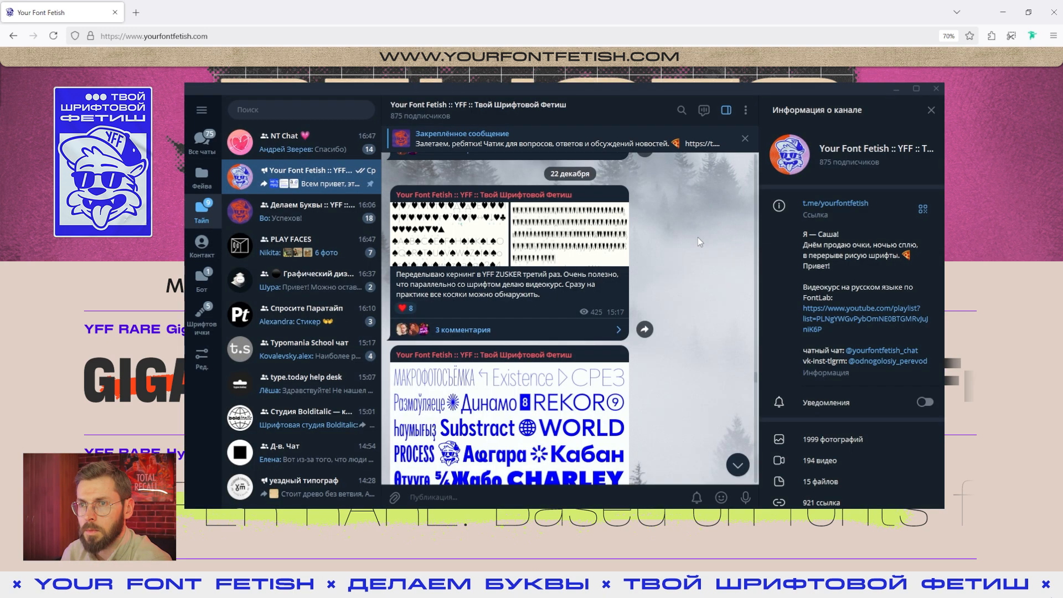
Switch to Telegram and browse the posts in the Your Font Fetish channel and the FontLab community group
{"action": "scroll", "coordinate": [698, 238], "scroll_direction": "down", "scroll_amount": 6}
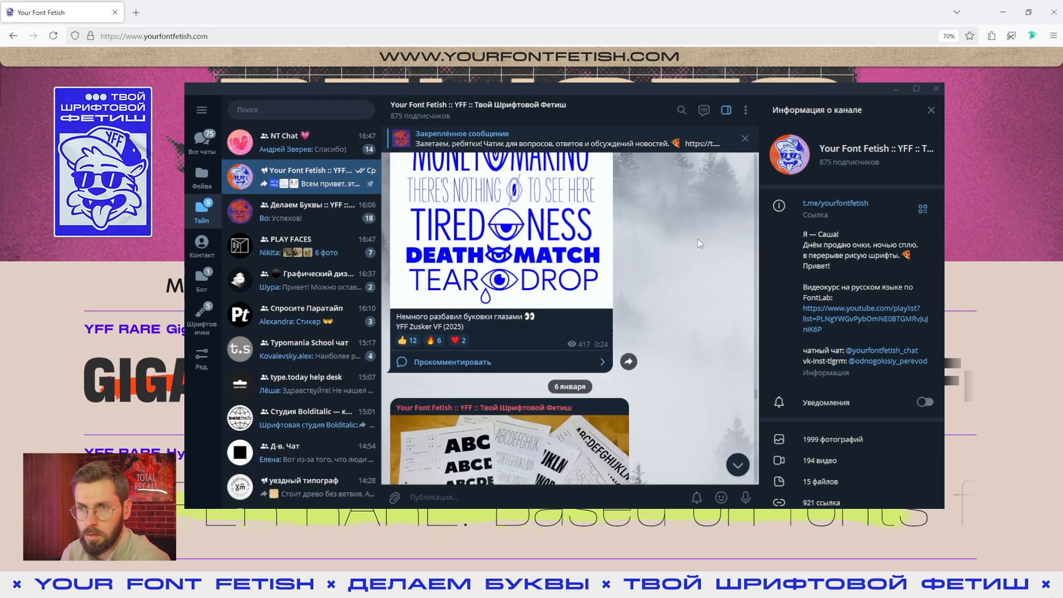
{"action": "scroll", "coordinate": [696, 239], "scroll_direction": "down", "scroll_amount": 5}
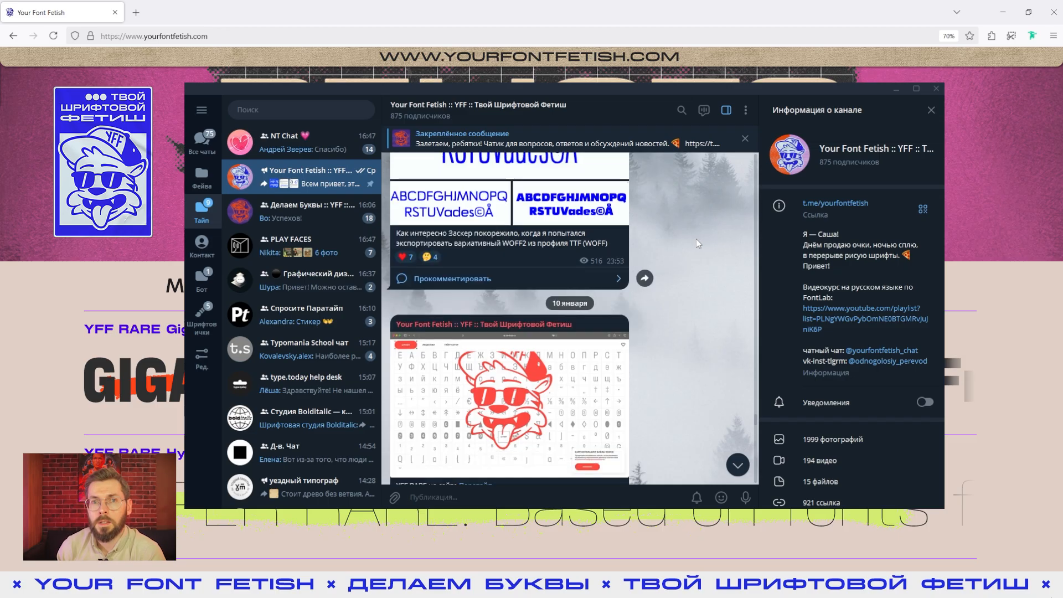
{"action": "left_click", "coordinate": [294, 224]}
{"action": "scroll", "coordinate": [665, 233], "scroll_direction": "down", "scroll_amount": 5}
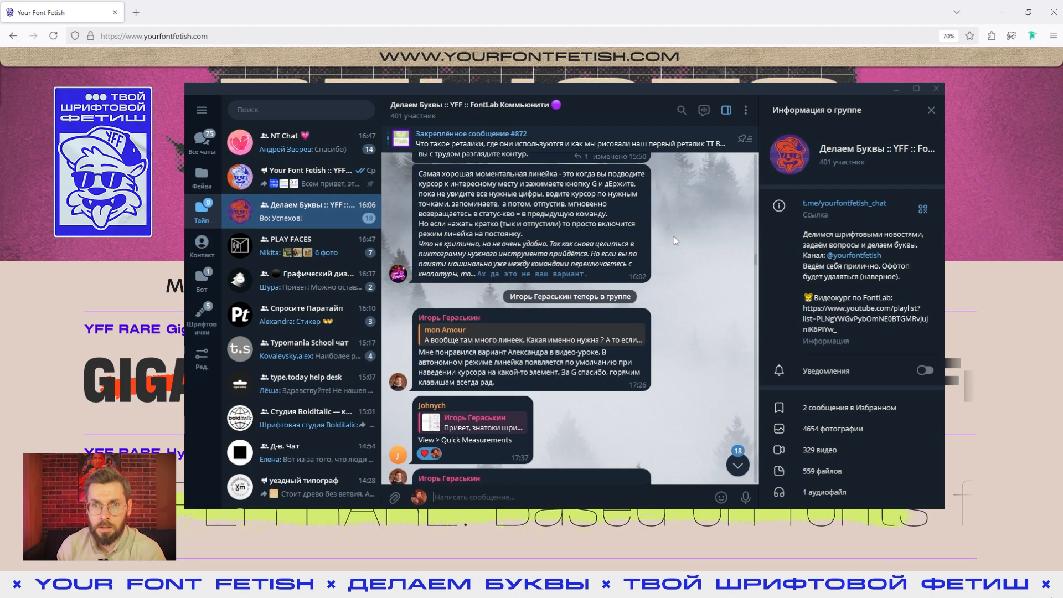
{"action": "scroll", "coordinate": [674, 240], "scroll_direction": "down", "scroll_amount": 3}
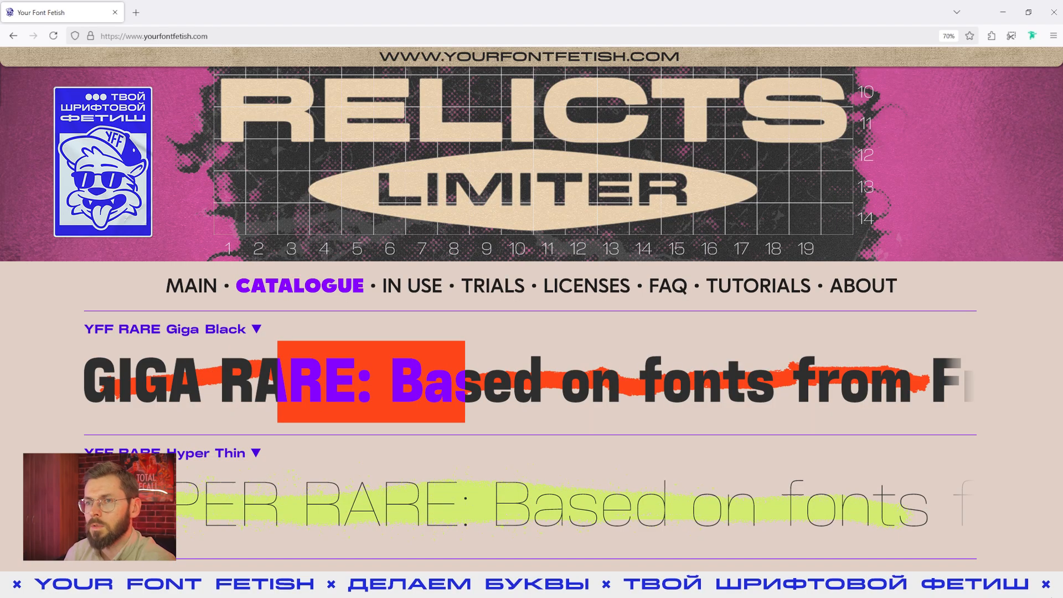